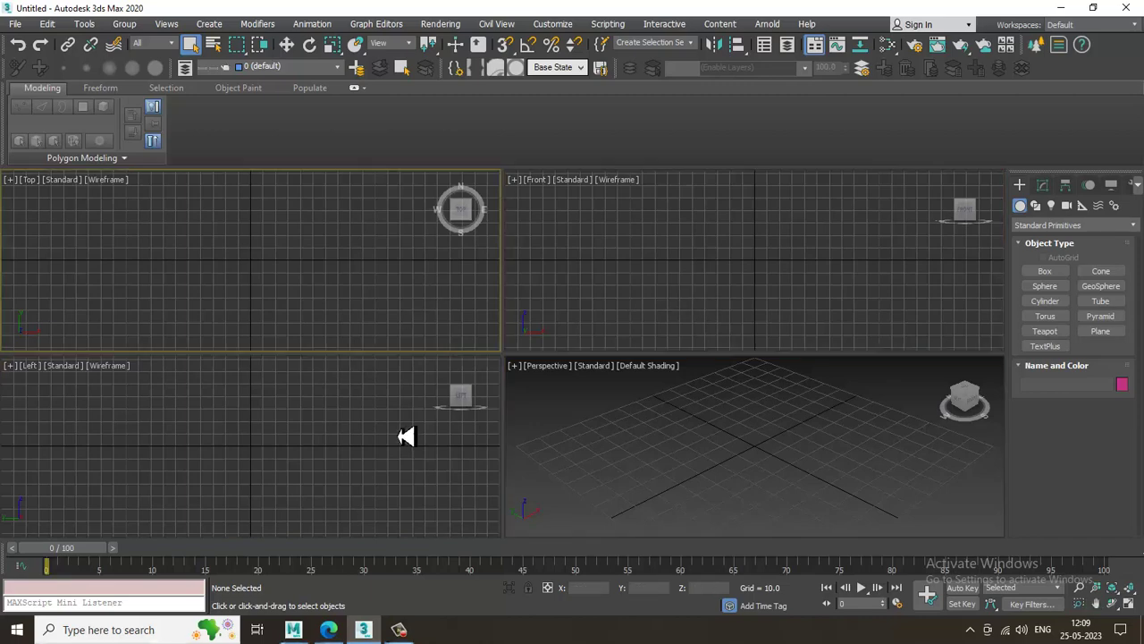
left_click(402, 436)
left_click(749, 469)
left_click(653, 325)
left_click(345, 309)
left_click(346, 372)
left_click(805, 436)
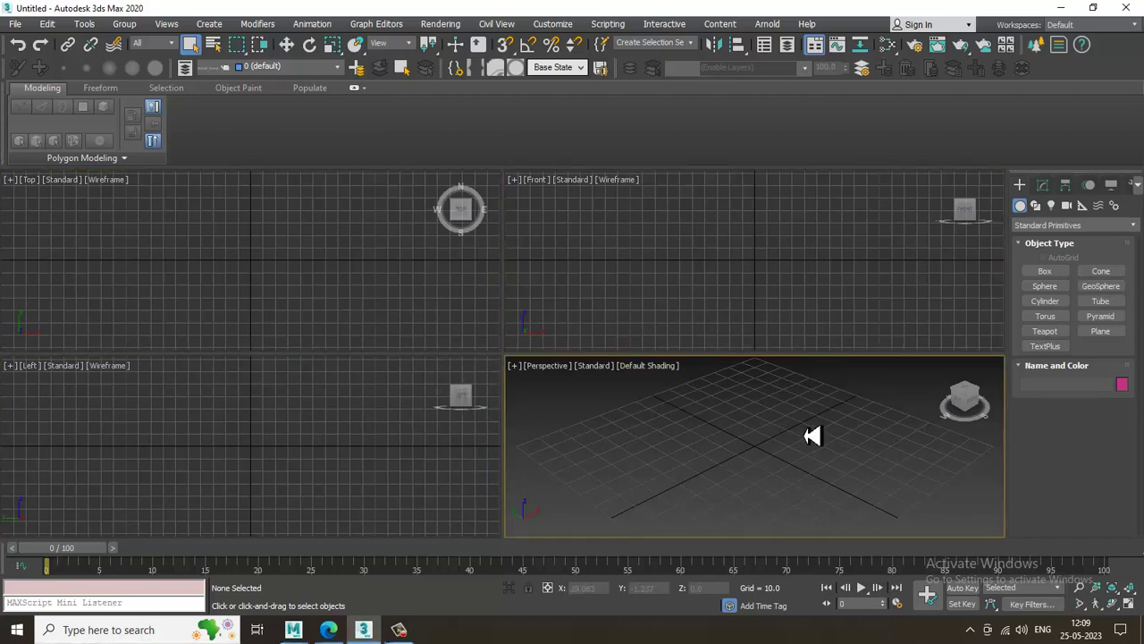
left_click(613, 281)
left_click(378, 408)
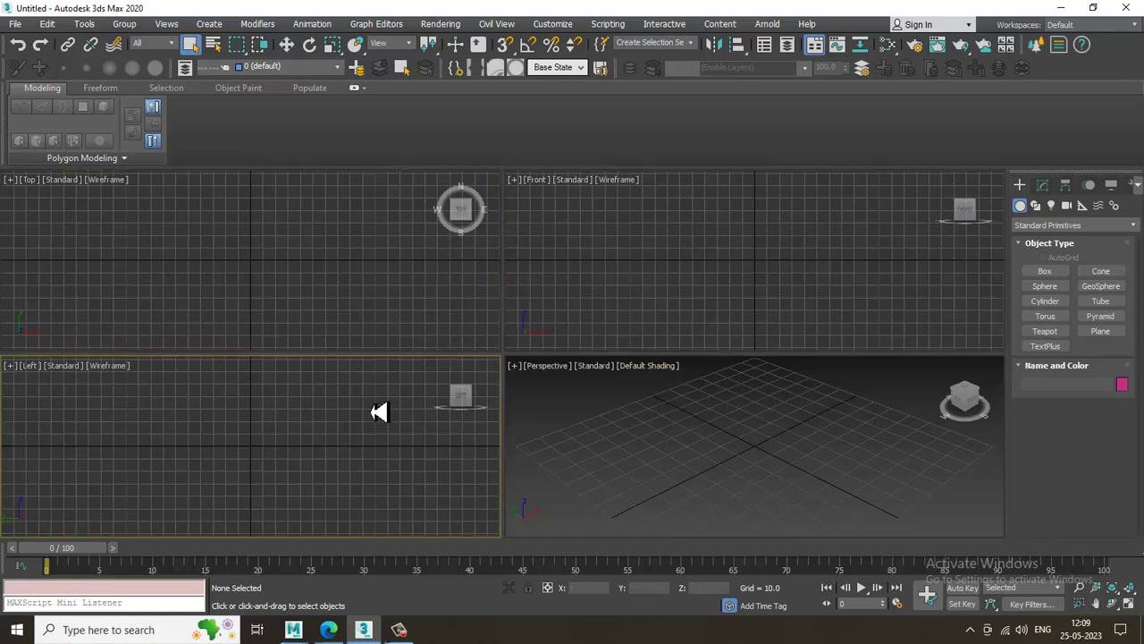
left_click(602, 435)
left_click(597, 254)
left_click(447, 327)
left_click(342, 439)
left_click(686, 464)
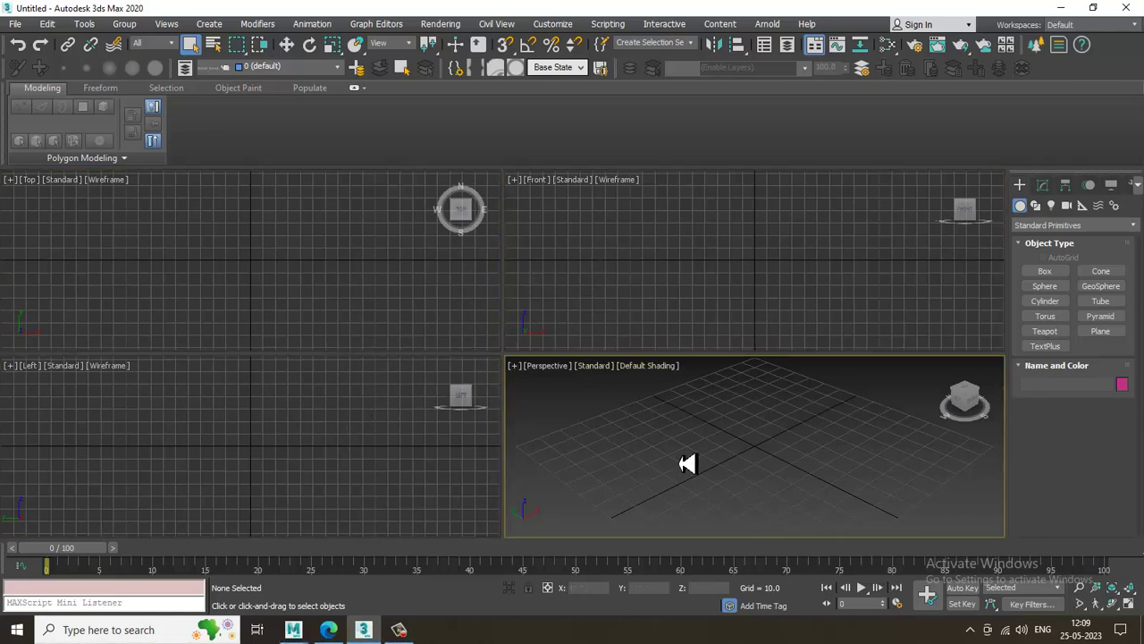
left_click(546, 318)
left_click(468, 322)
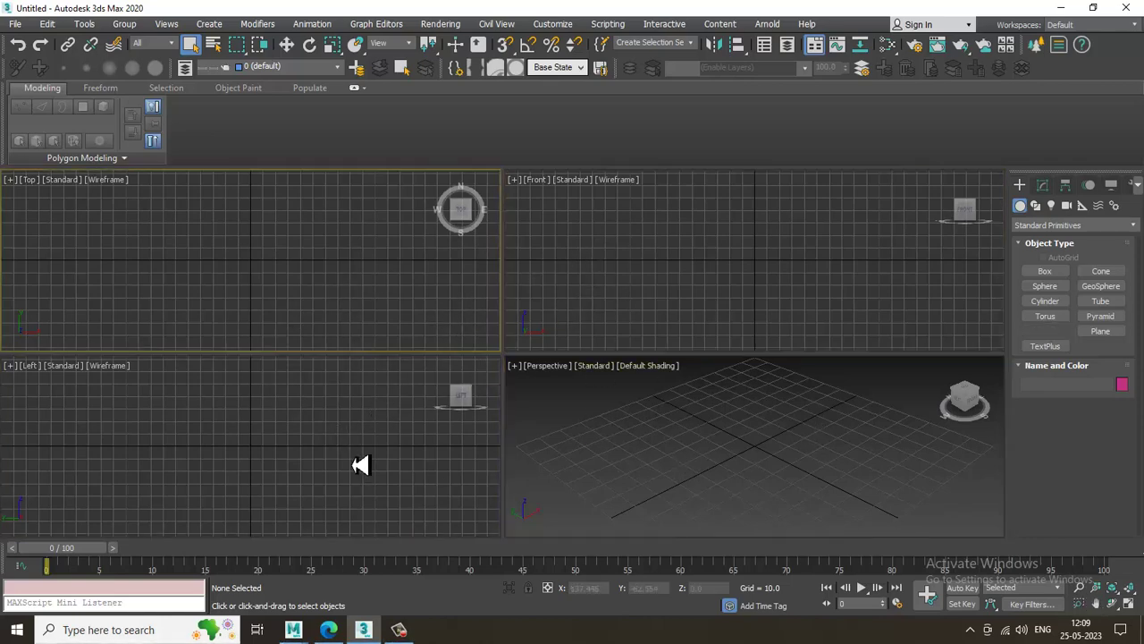
left_click(360, 464)
left_click(753, 473)
Step: Open the coffee kiosk reference image 38d24977c941cc9b271d3ed69e7ce543.jpg from the Coffee folder in the image viewer
left_click(16, 24)
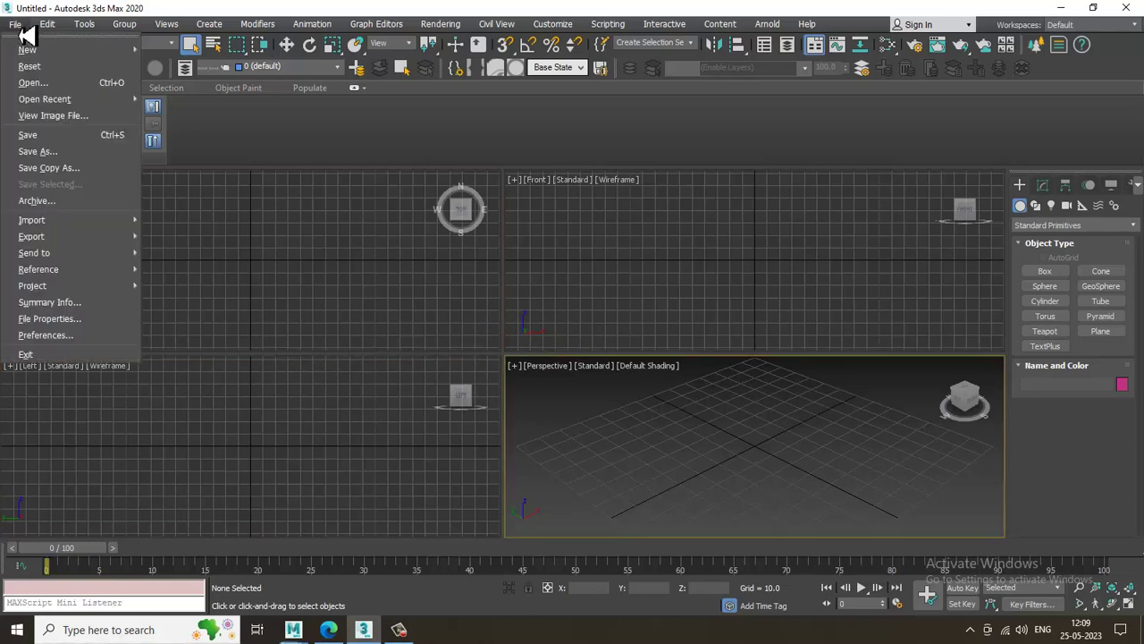
left_click(102, 116)
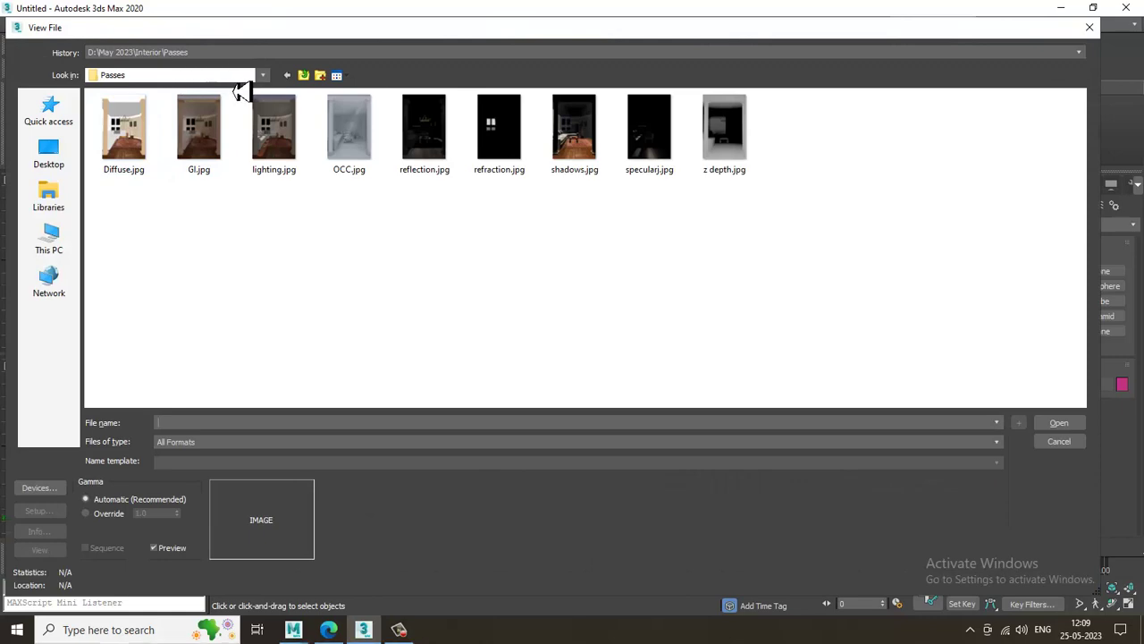
left_click(303, 76)
left_click(304, 76)
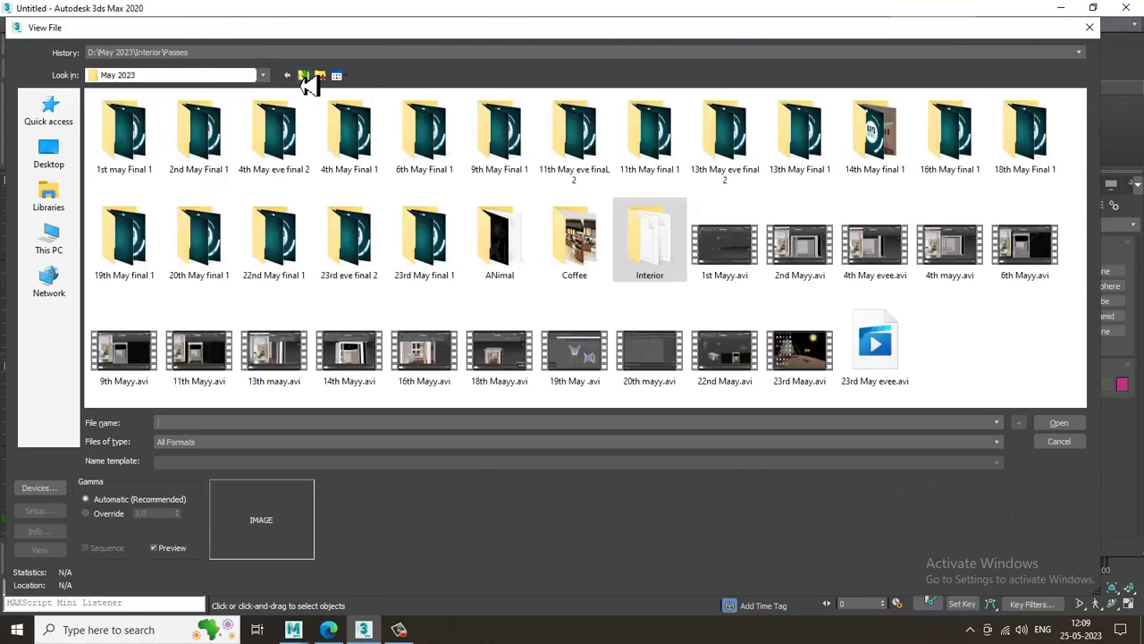
double_click(581, 268)
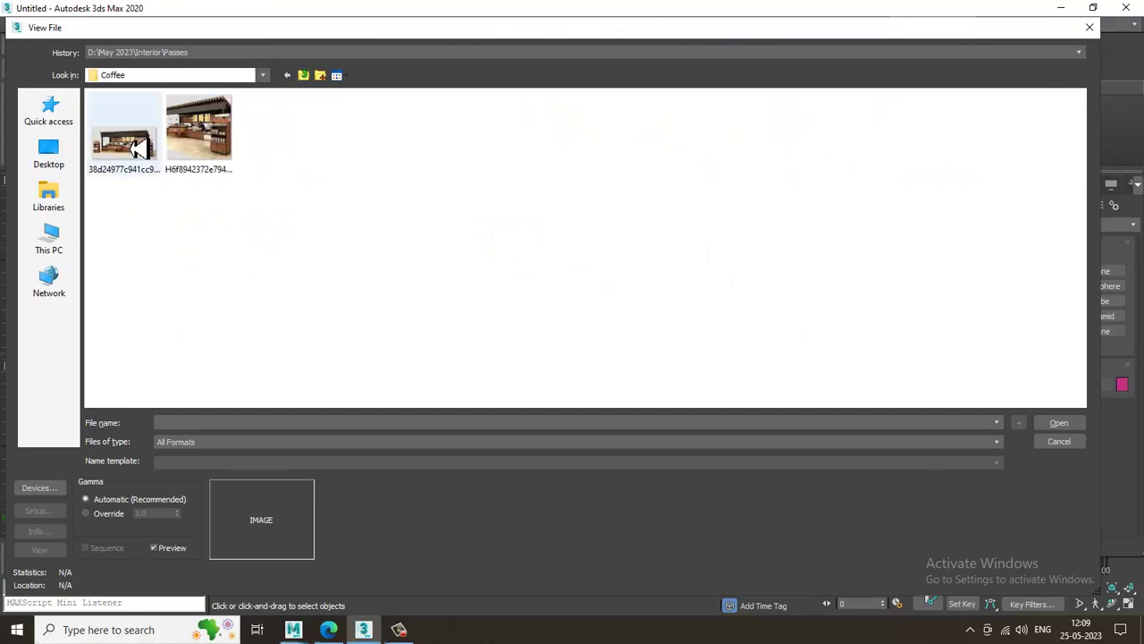
double_click(134, 147)
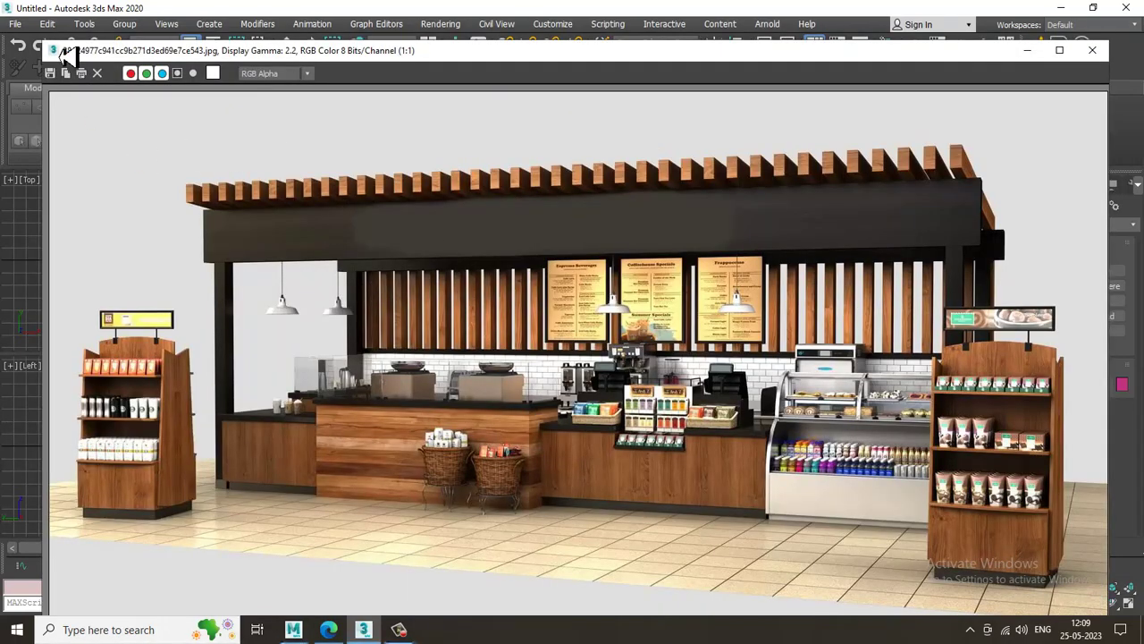
Step: Shrink the reference image window and place it beside the Perspective view so the whole kiosk stays visible
left_click_drag(41, 43, 375, 286)
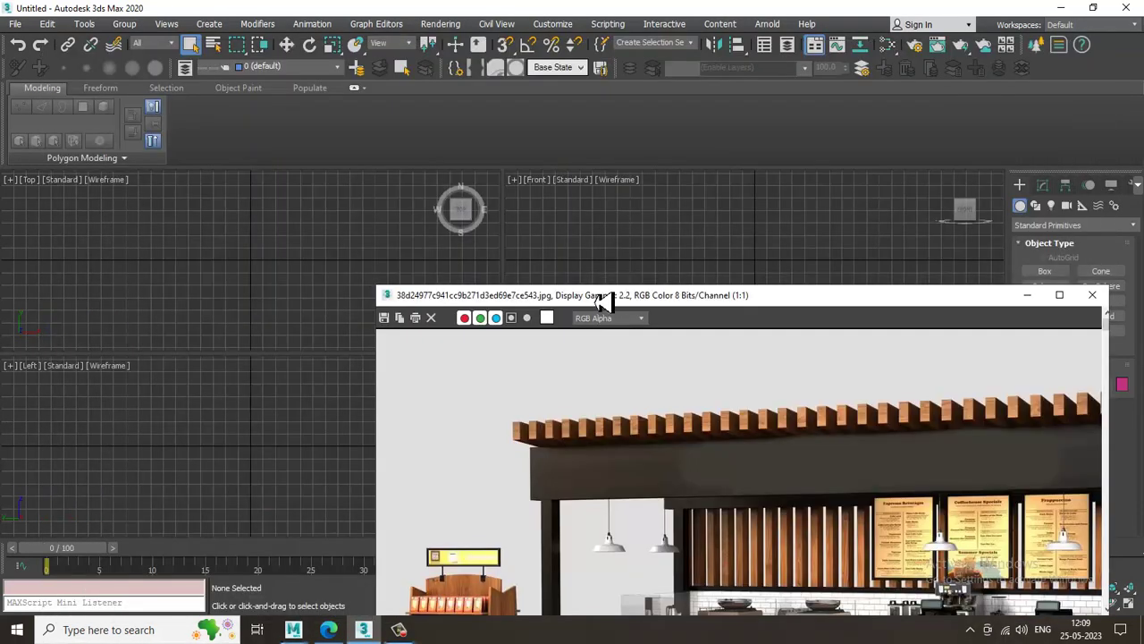
left_click_drag(603, 297, 140, 70)
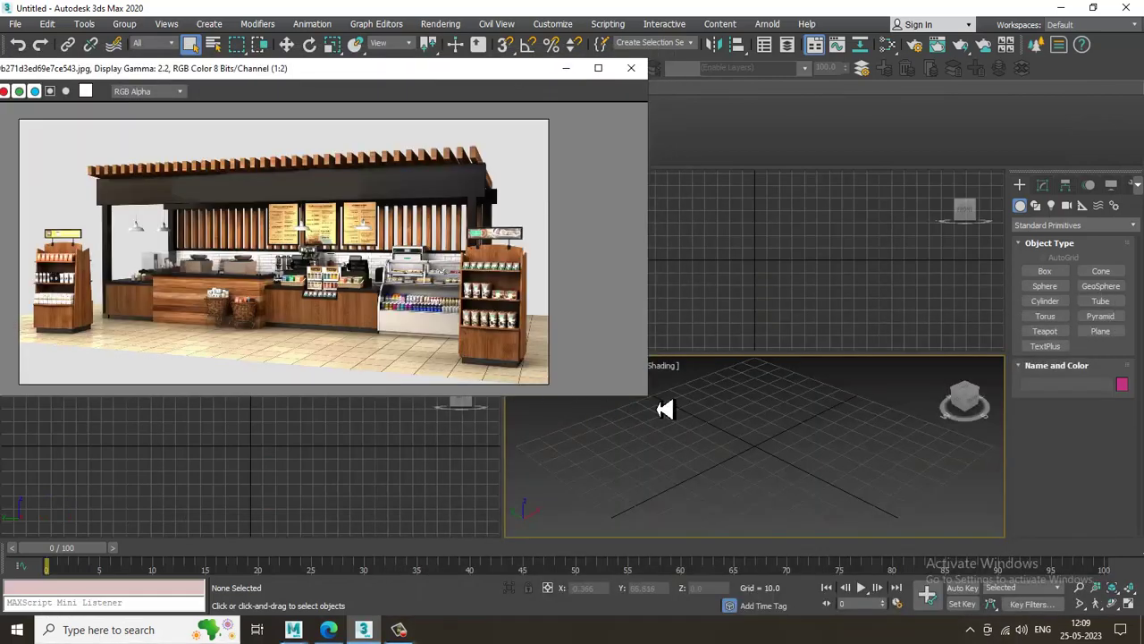
left_click_drag(657, 408, 518, 492)
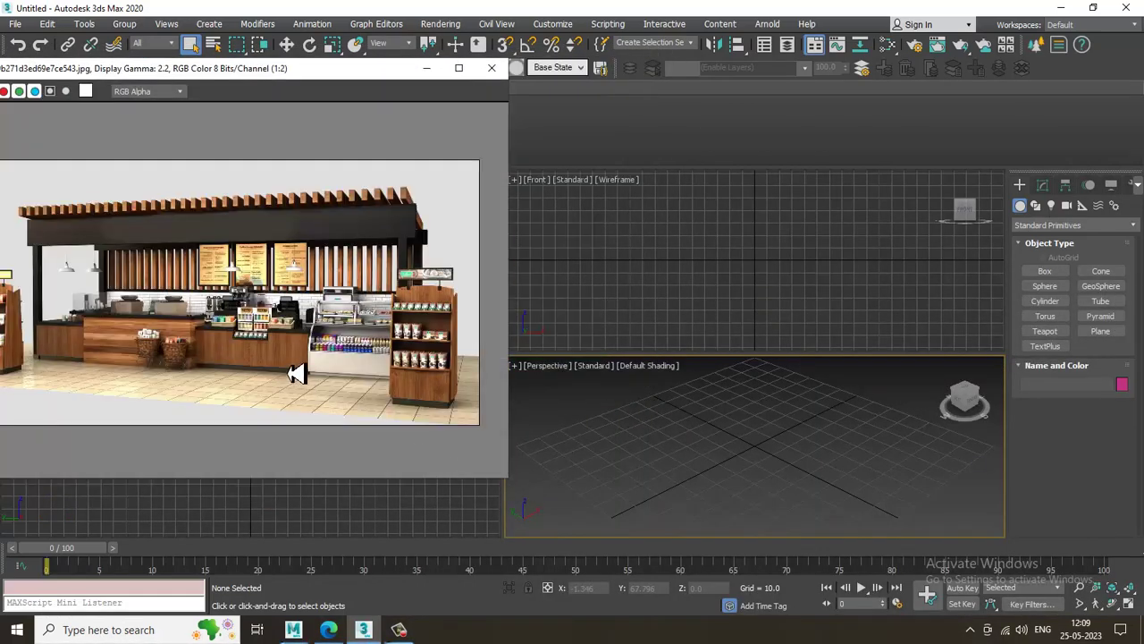
Step: Maximize the Perspective viewport and create a large ground plane extending well beyond the grid
left_click(761, 484)
key("alt+w")
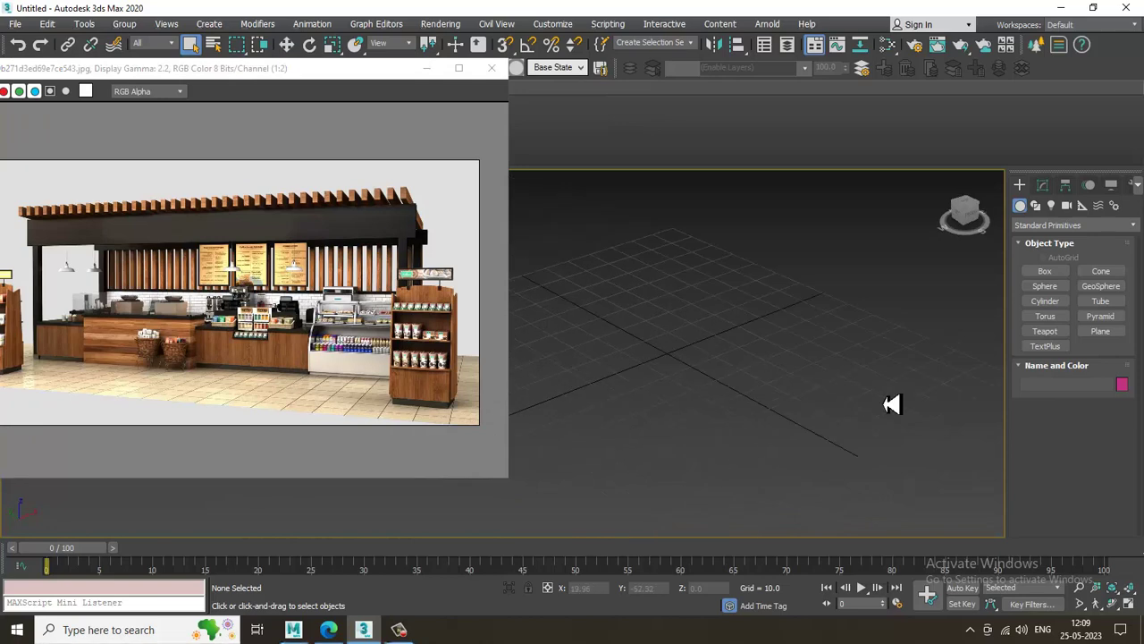
left_click(1107, 330)
scroll(698, 344, "down", 3)
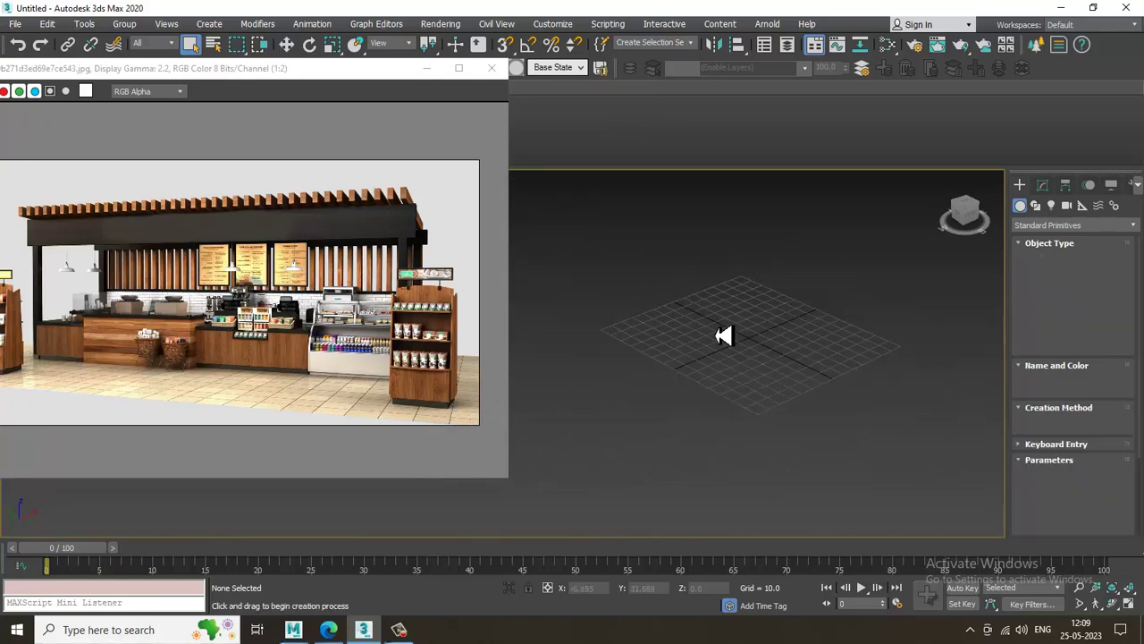
left_click_drag(793, 212, 633, 641)
key("w")
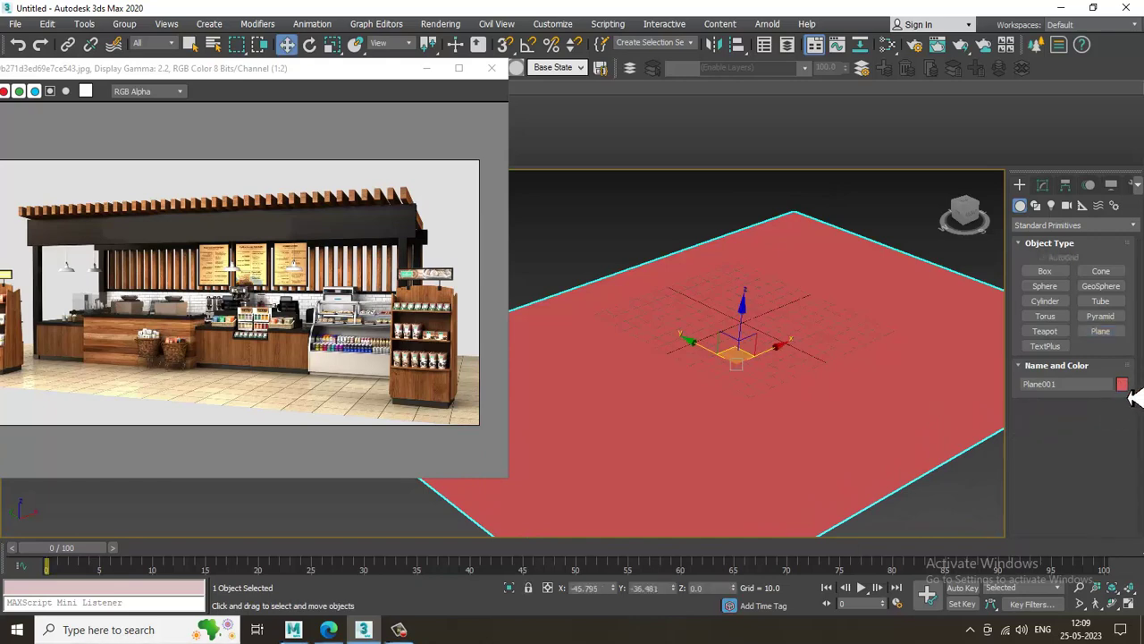
Step: Change the ground plane's object color to light gray
left_click(1122, 384)
left_click(666, 348)
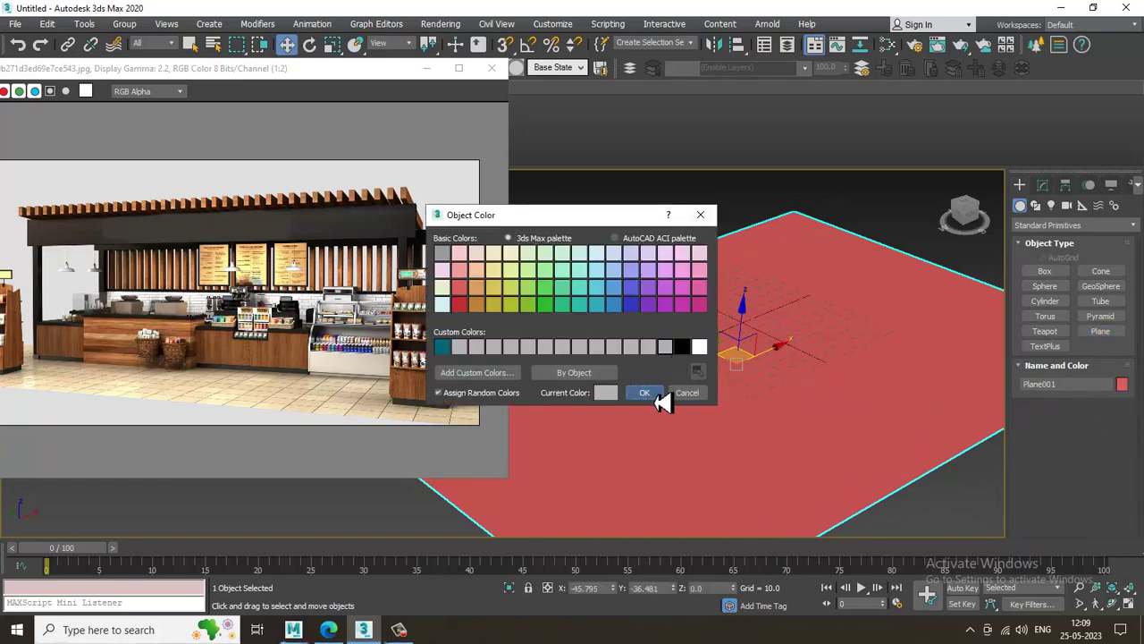
left_click(645, 394)
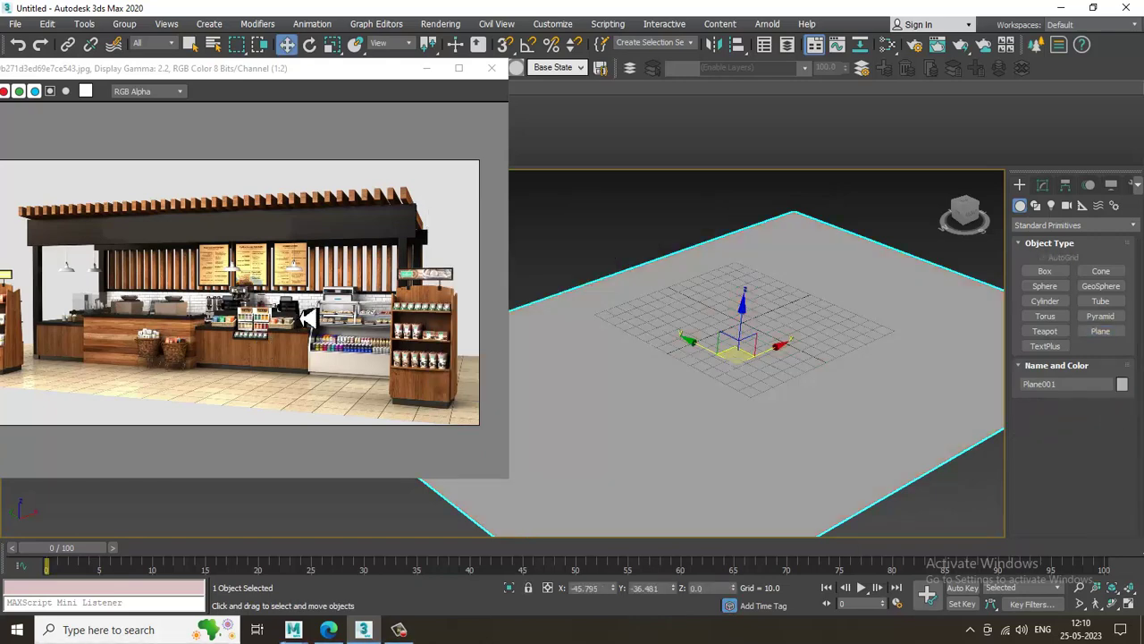
Step: Scale the ground plane along its X axis to about 104.7 percent
middle_click_drag(718, 388, 825, 368)
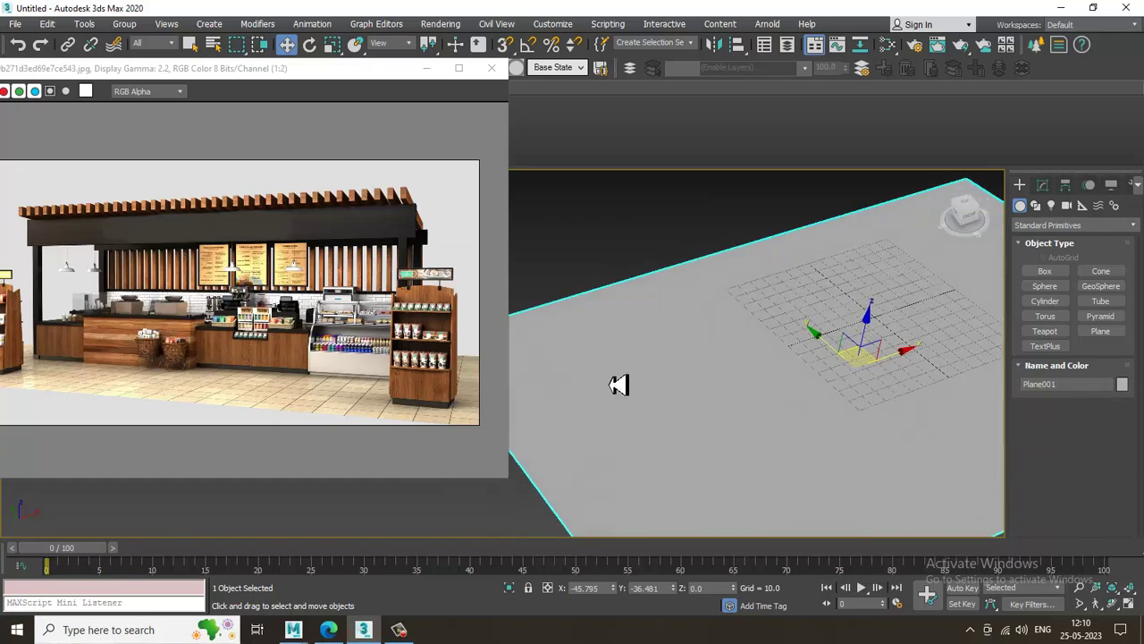
middle_click_drag(823, 463, 861, 428, "alt")
key("r")
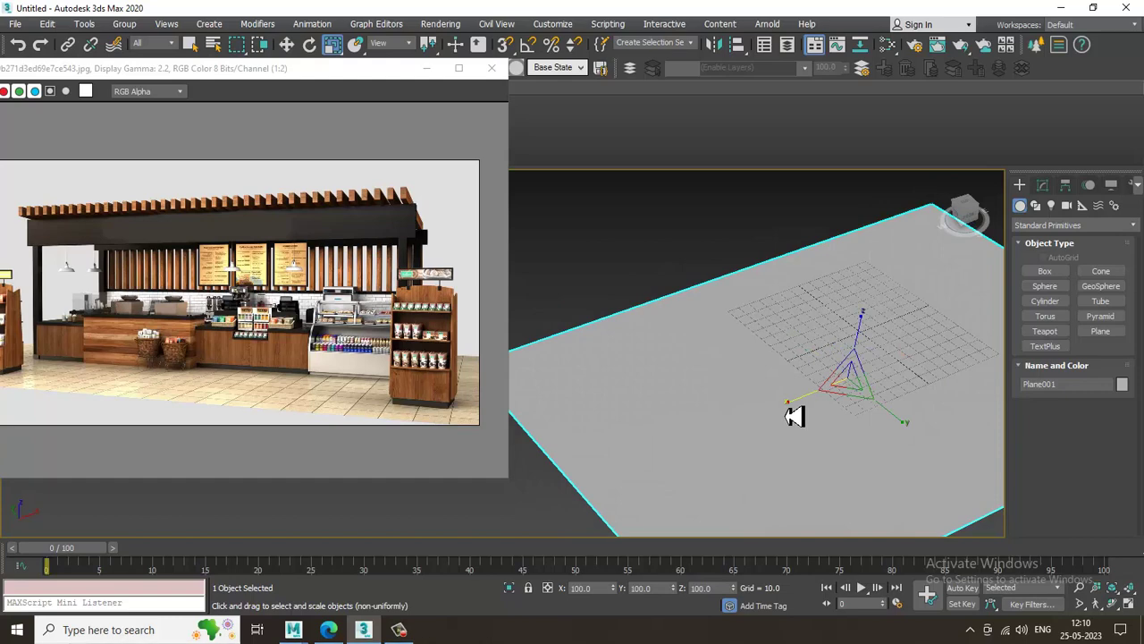
left_click_drag(795, 416, 521, 362)
left_click(90, 330)
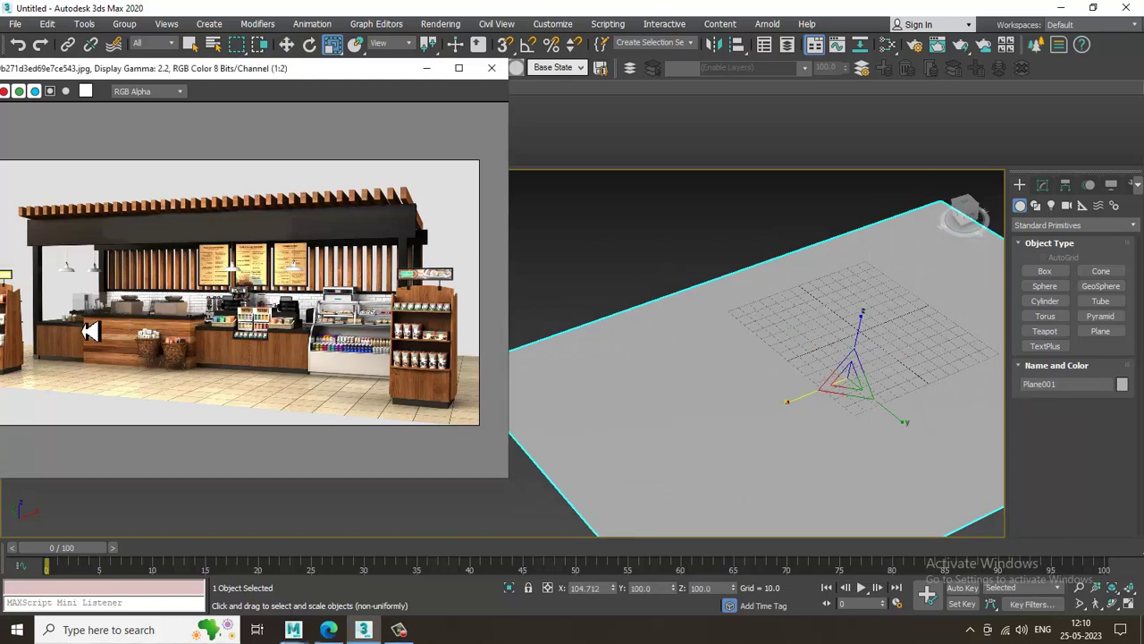
middle_click_drag(996, 360, 963, 355)
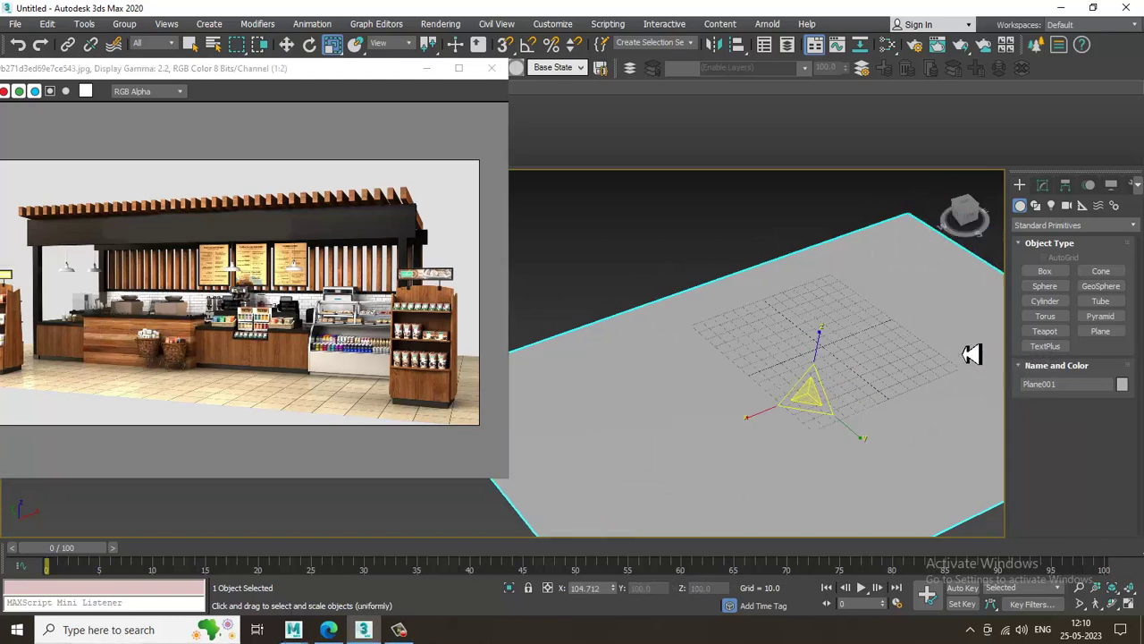
Step: Create a long counter box about 22 units in length and 368 units in width, standing on the ground plane
left_click(1045, 271)
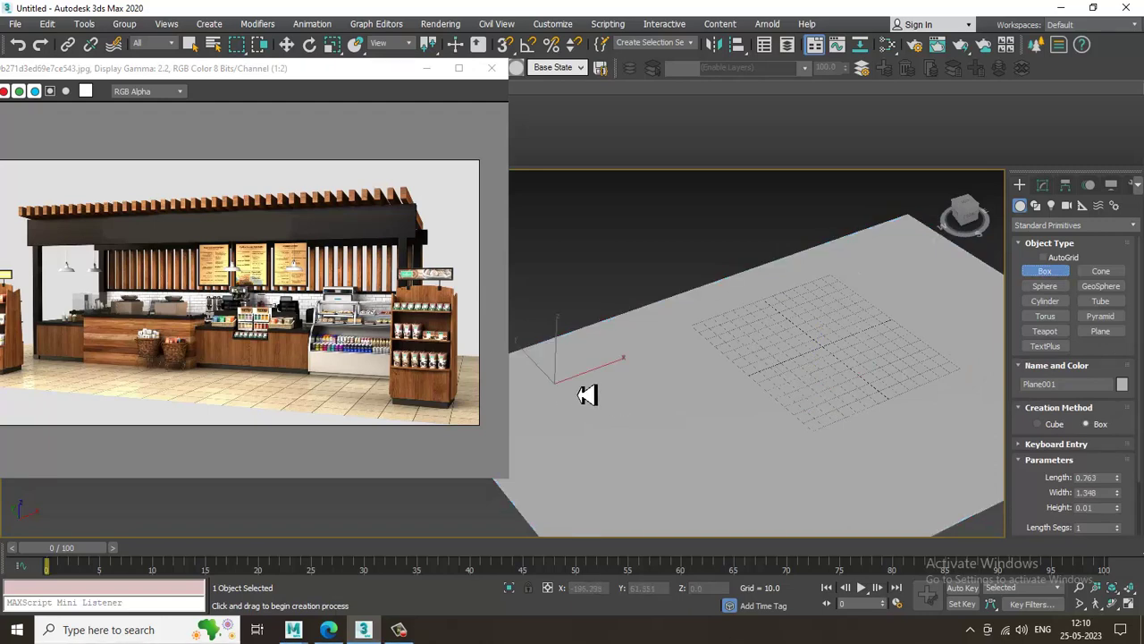
left_click_drag(582, 395, 959, 271)
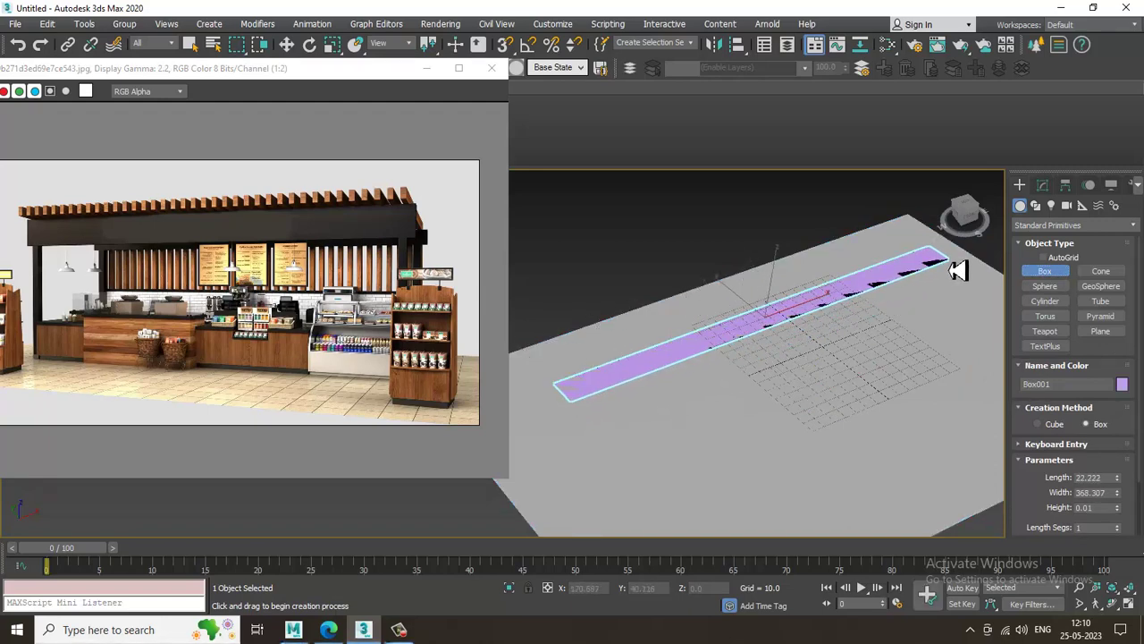
left_click(940, 205)
middle_click_drag(702, 307, 614, 312, "alt")
key("w")
scroll(84, 316, "up", 1)
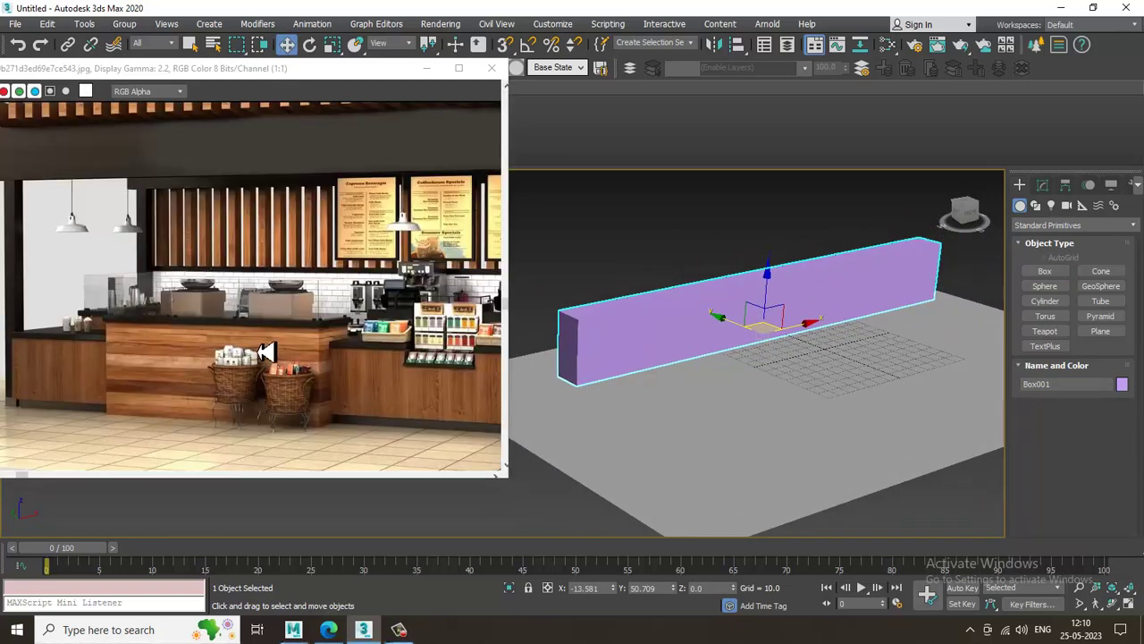
Step: Scale the counter box along its Z axis and move it back along Y to about 80.6
middle_click_drag(809, 371, 805, 407, "alt")
key("r")
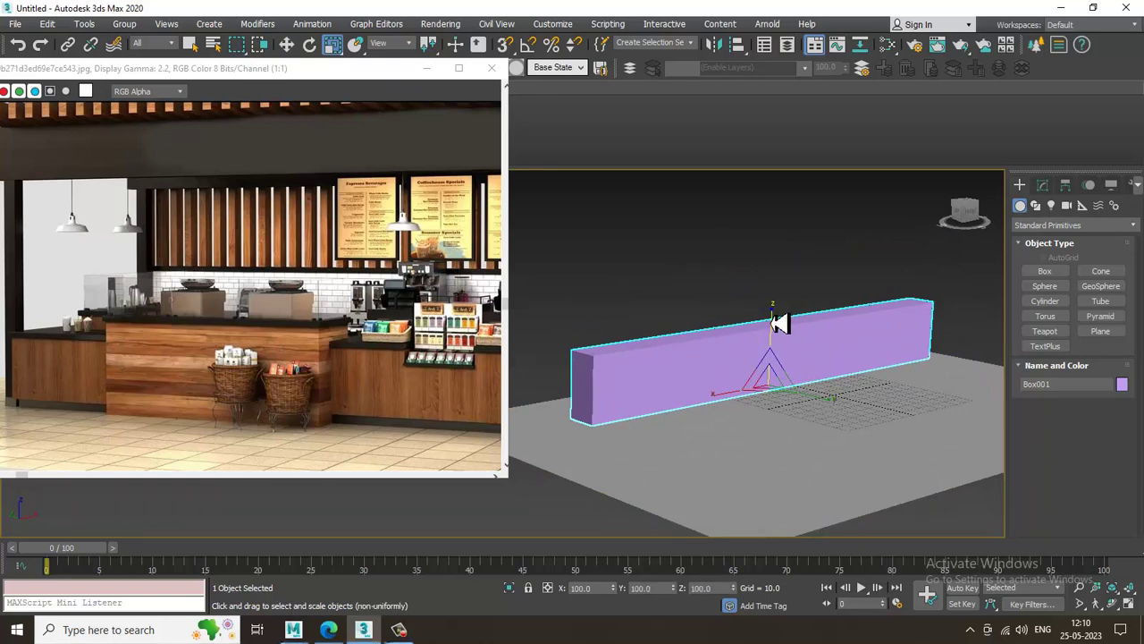
left_click_drag(778, 324, 766, 309)
key("w")
middle_click_drag(766, 320, 679, 361, "alt")
Step: Convert the counter box to an Editable Poly
right_click(680, 361)
mouse_move(722, 499)
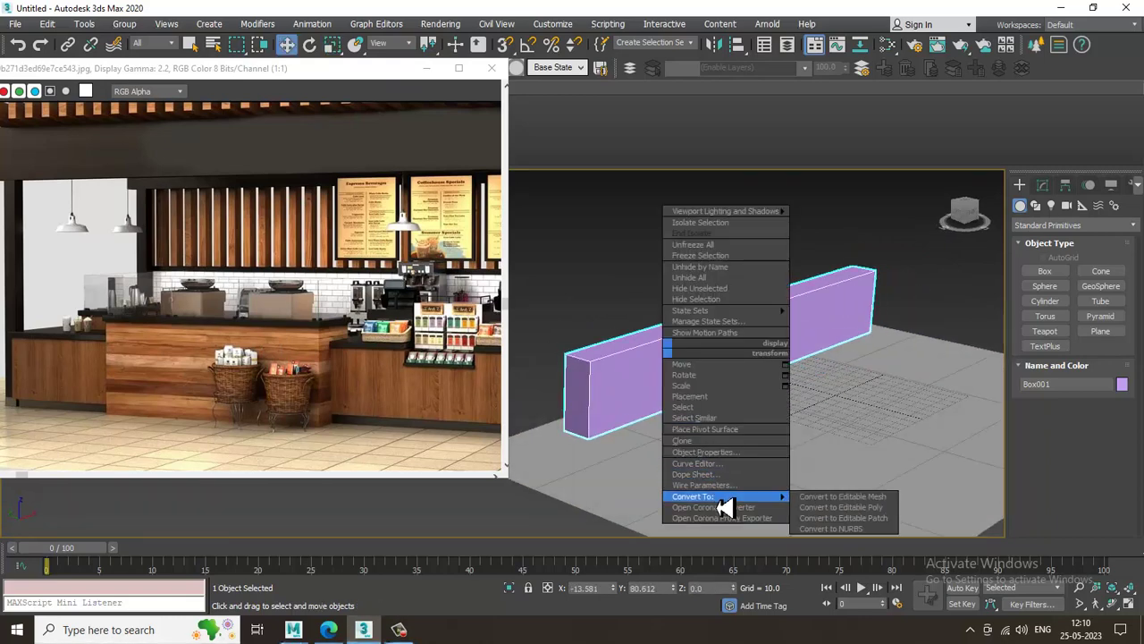
left_click(861, 507)
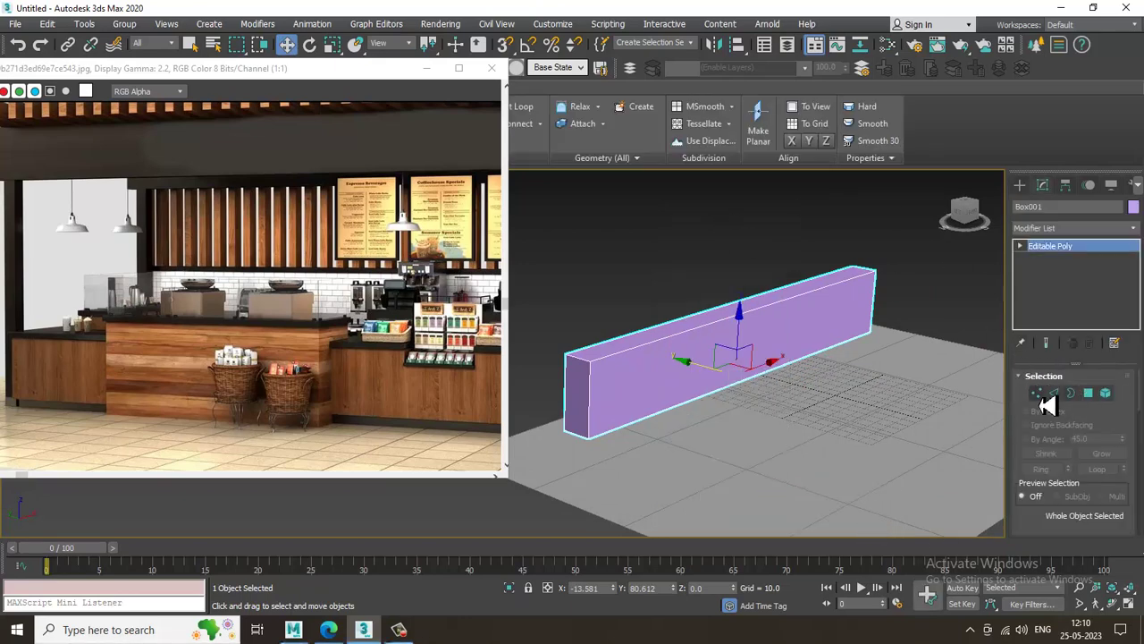
Step: Select the box's four vertical edges and connect them with one horizontal edge loop
left_click(1056, 394)
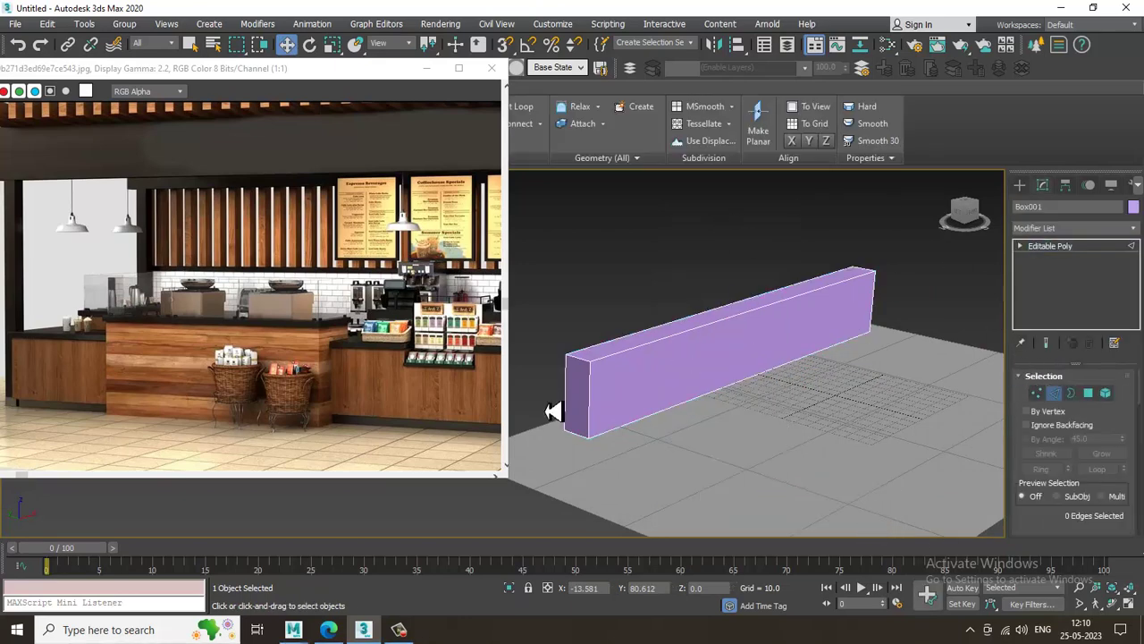
double_click(597, 404)
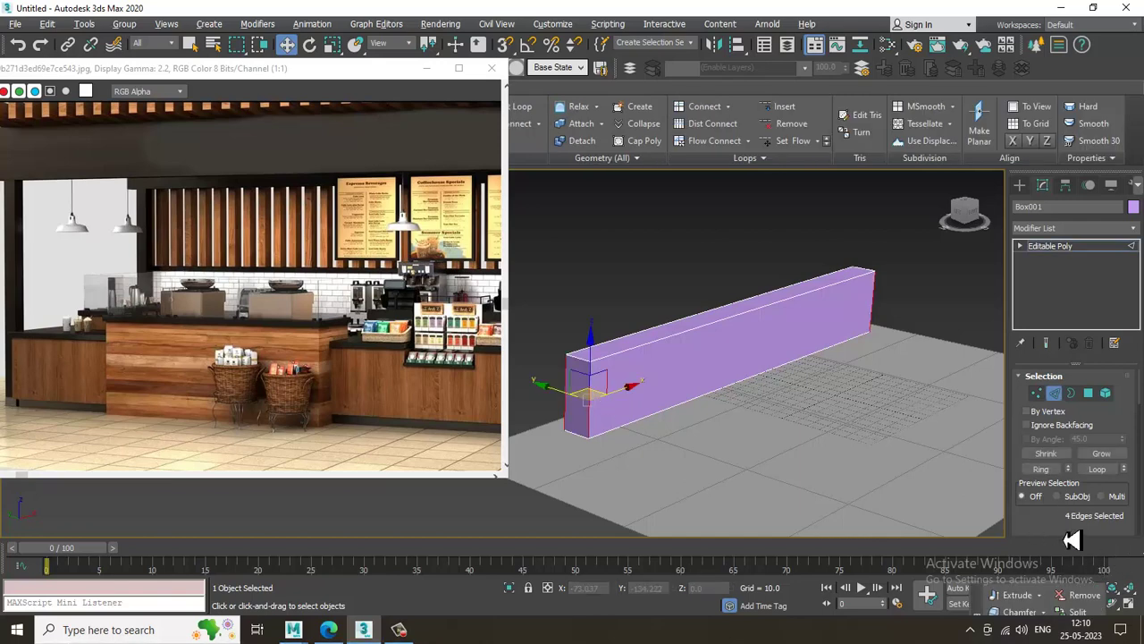
scroll(1071, 539, "down", 3)
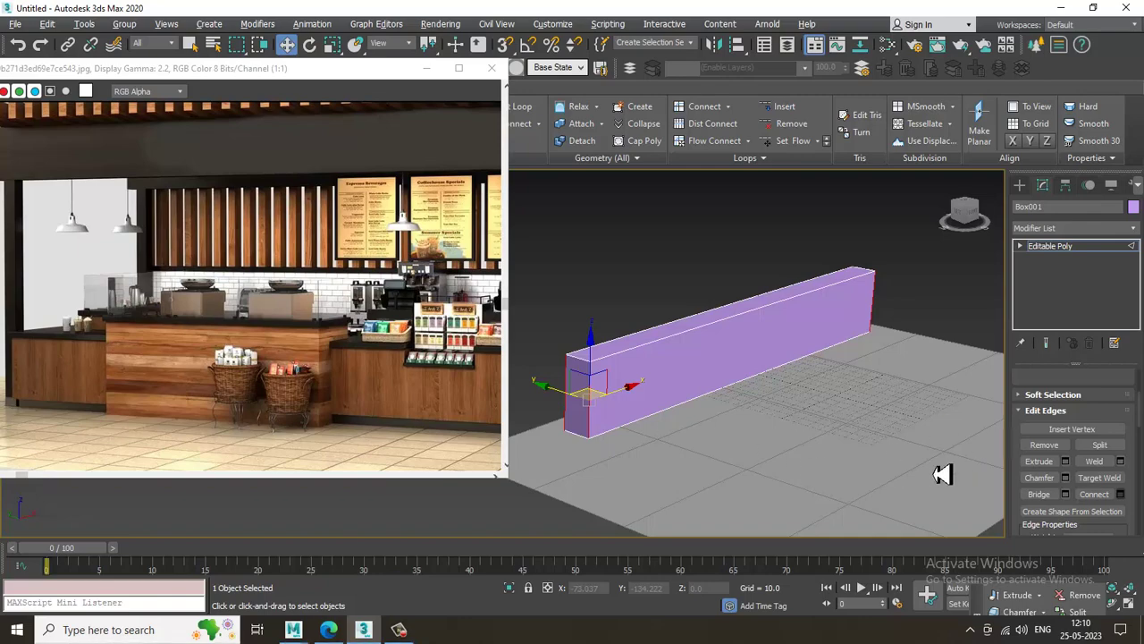
left_click(515, 424)
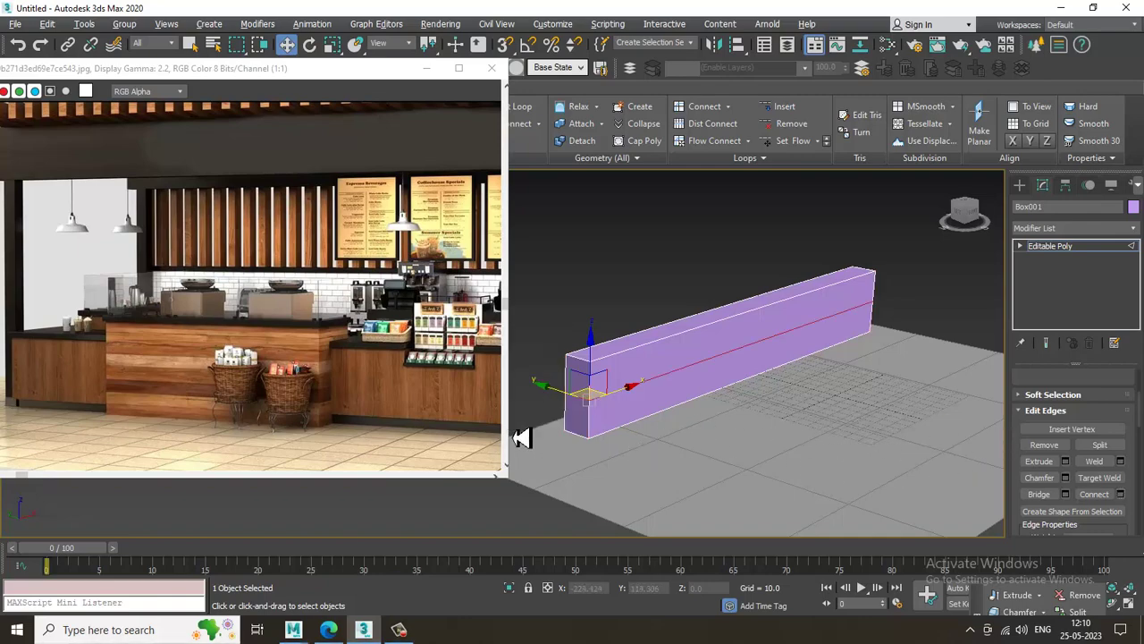
Step: In the maximized Front view, raise the new horizontal edge loop to just below the box's top edge
key("alt+w")
key("alt+w")
key("z")
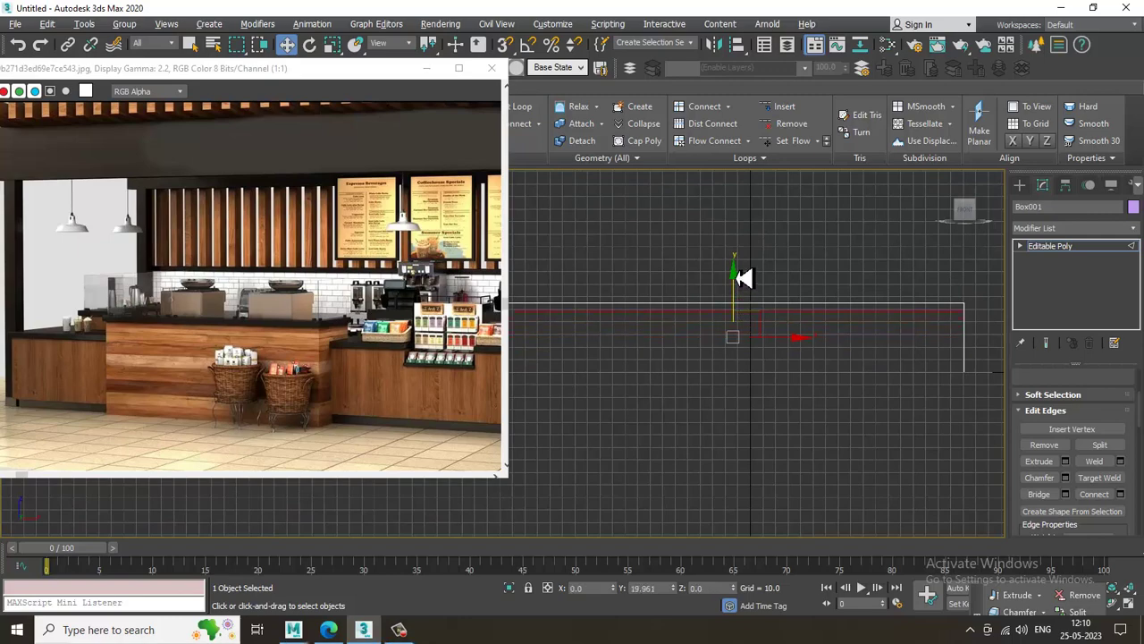
scroll(807, 309, "up", 5)
middle_click_drag(803, 311, 961, 333)
scroll(960, 355, "down", 5)
middle_click_drag(812, 337, 758, 350)
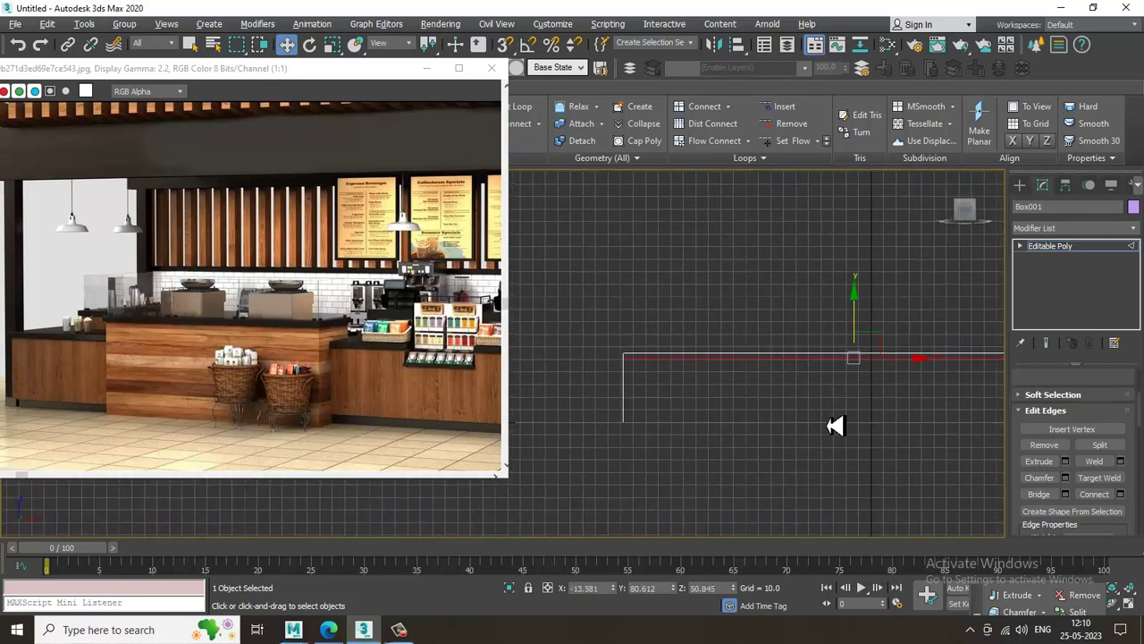
Step: Select the polygons of the narrow band above the horizontal edge loop, around the top of the counter box
key("alt+w")
middle_click(867, 453)
key("alt+w")
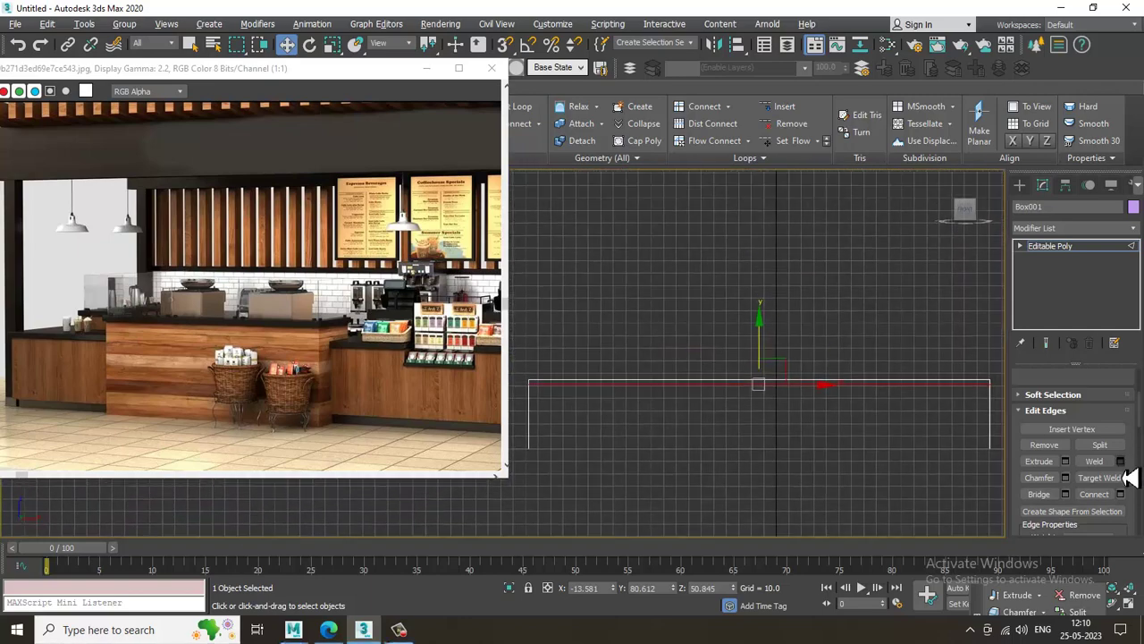
key("alt+w")
middle_click(396, 519)
key("alt+w")
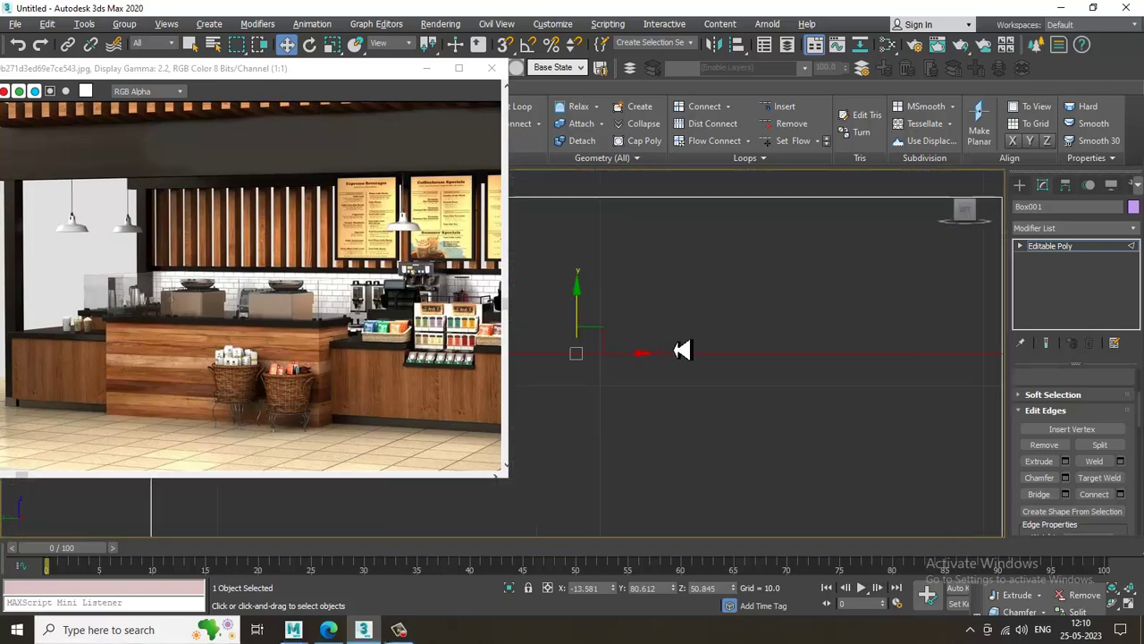
scroll(729, 348, "down", 5)
scroll(712, 365, "down", 2)
key("4")
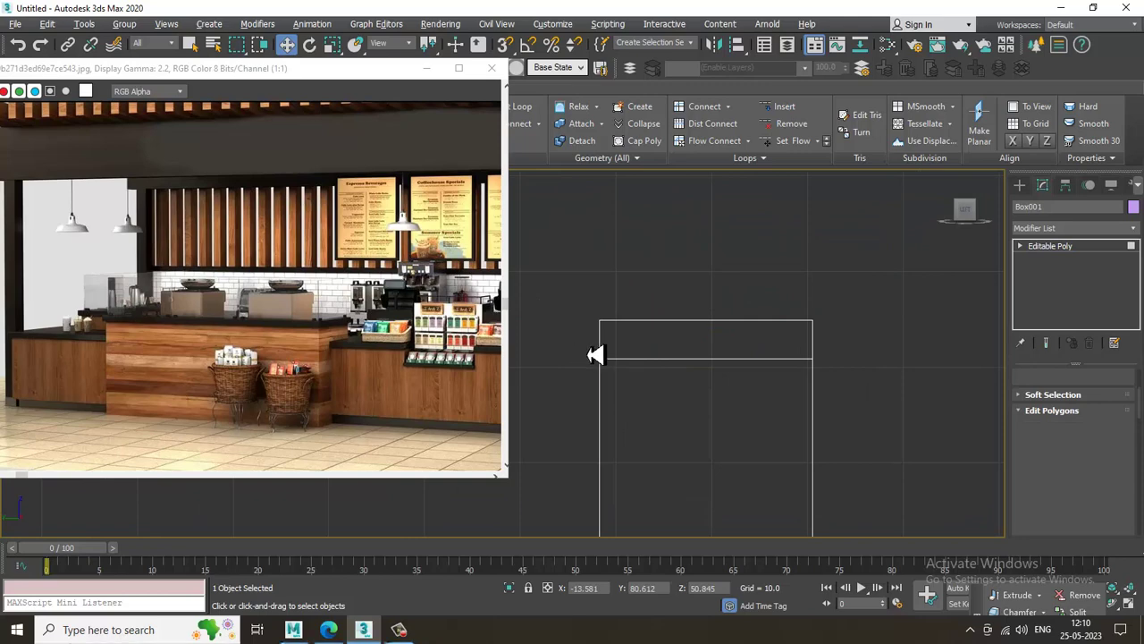
left_click_drag(568, 344, 876, 346)
Step: Extrude the selected top band outward by 2.318 using the Local Normal type to form an overhanging countertop edge
key("alt+w")
middle_click(853, 447)
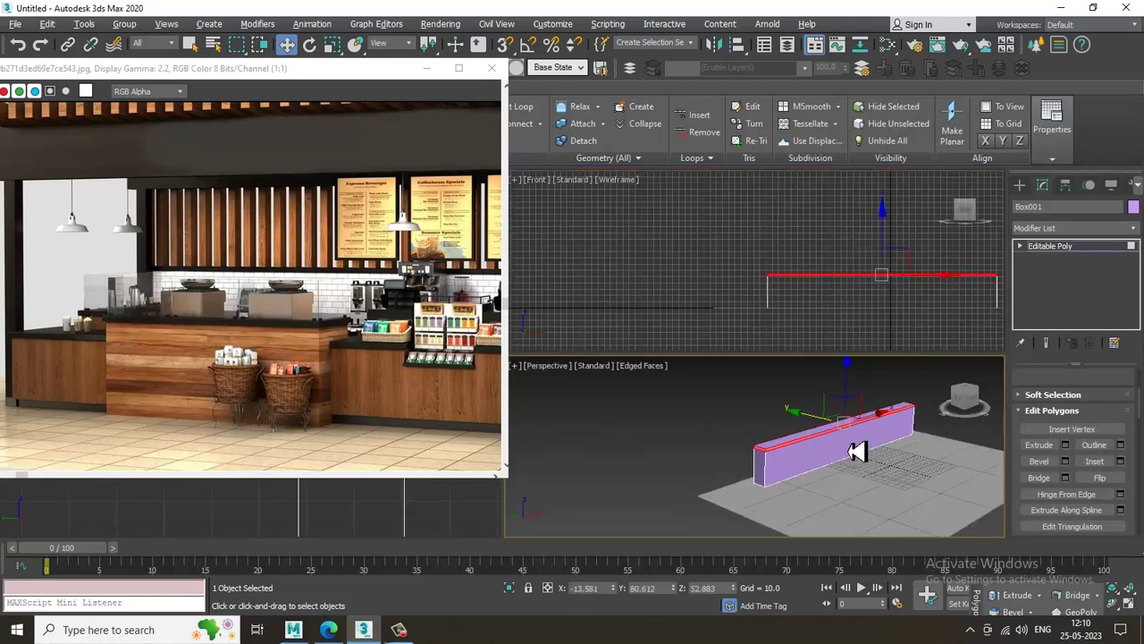
key("alt+w")
scroll(825, 376, "up", 6)
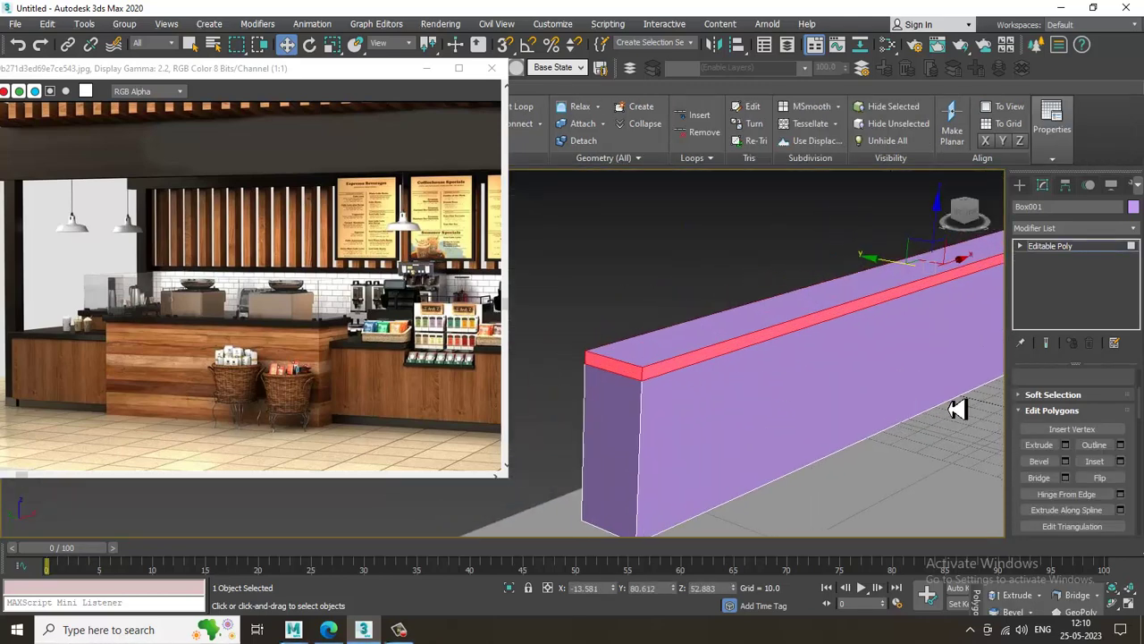
left_click(1065, 446)
left_click(516, 361)
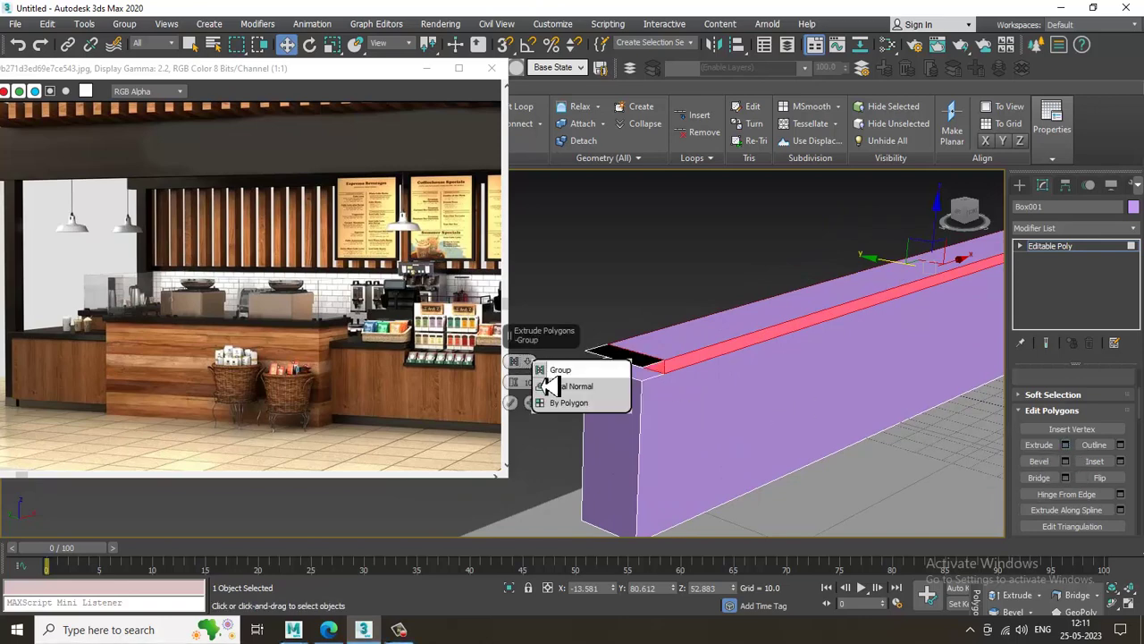
left_click(548, 381)
left_click_drag(523, 381, 553, 445)
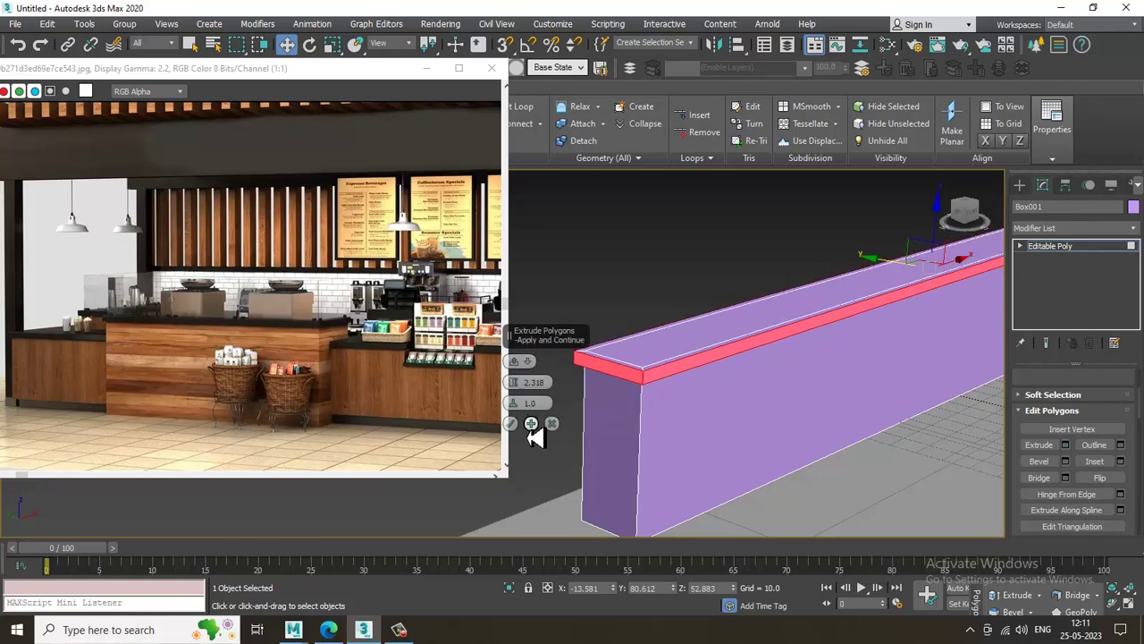
left_click(511, 424)
Step: Select the ground plane and set both its length and width segments to 1
scroll(766, 417, "down", 3)
middle_click_drag(979, 424, 929, 421, "alt")
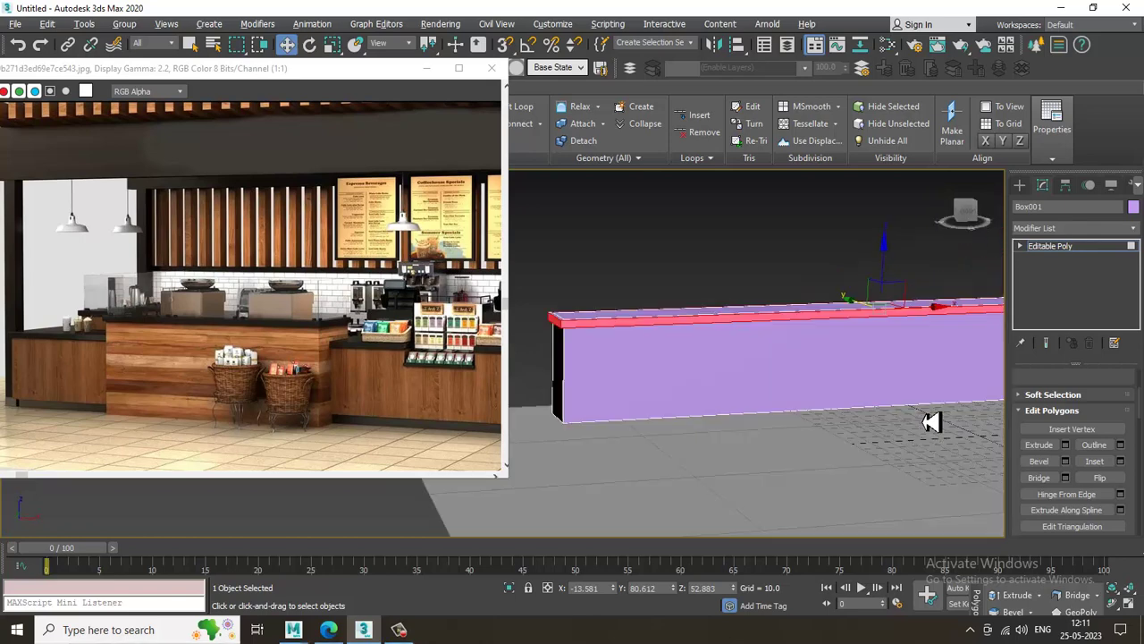
scroll(835, 391, "down", 5)
middle_click_drag(845, 387, 628, 363, "alt")
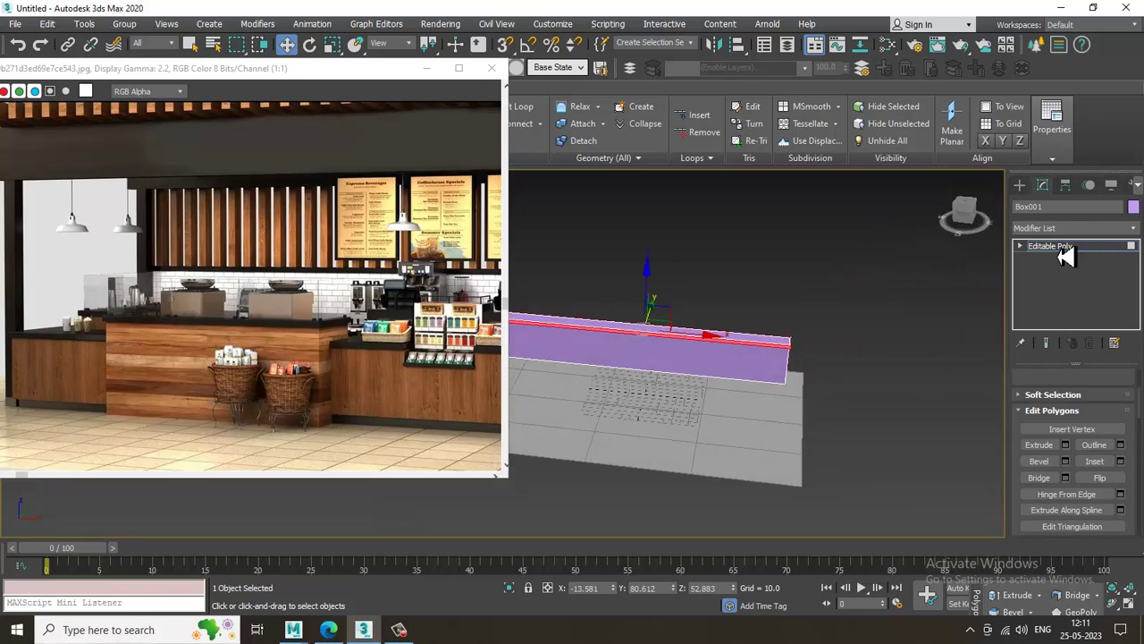
left_click(676, 424)
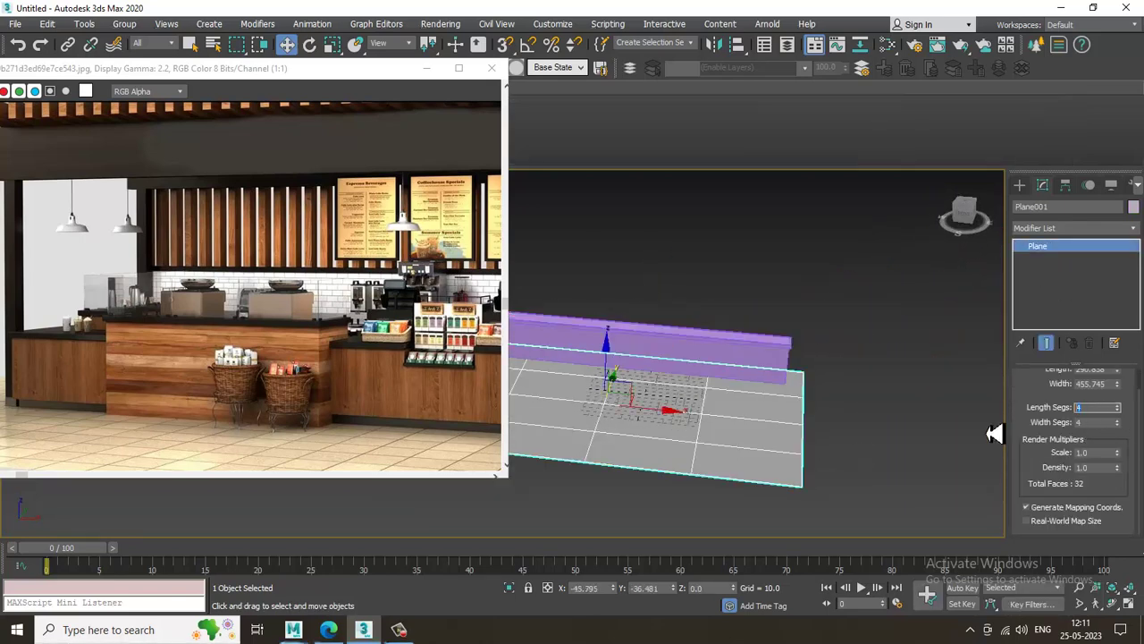
key("Tab")
type("1")
key("Return")
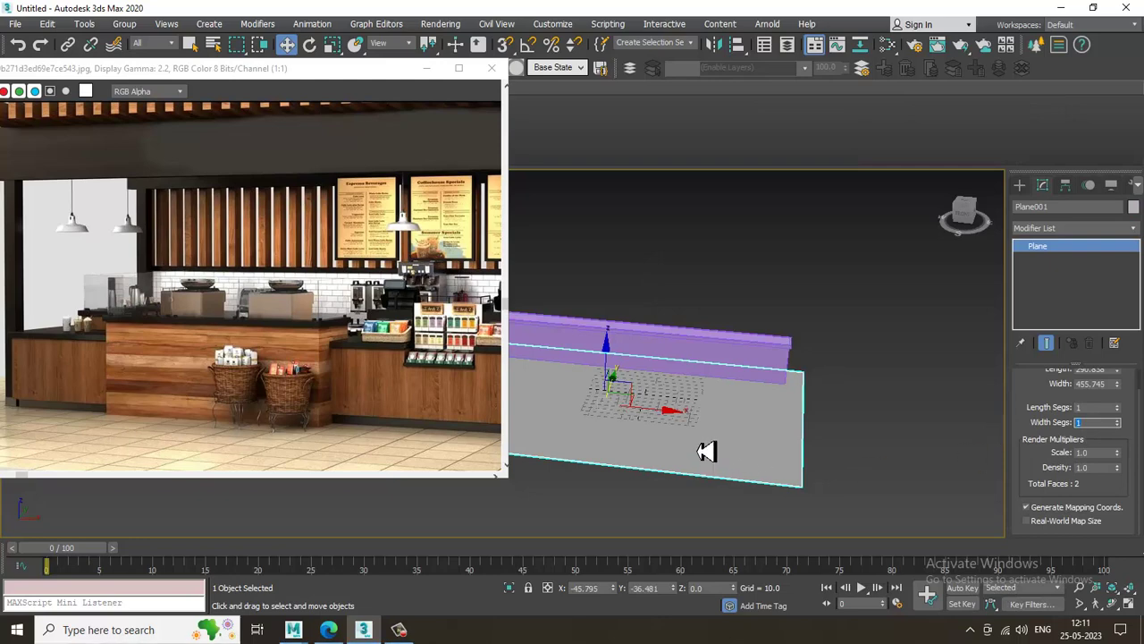
Step: Convert the ground plane to an Editable Poly
right_click(706, 452)
mouse_move(760, 566)
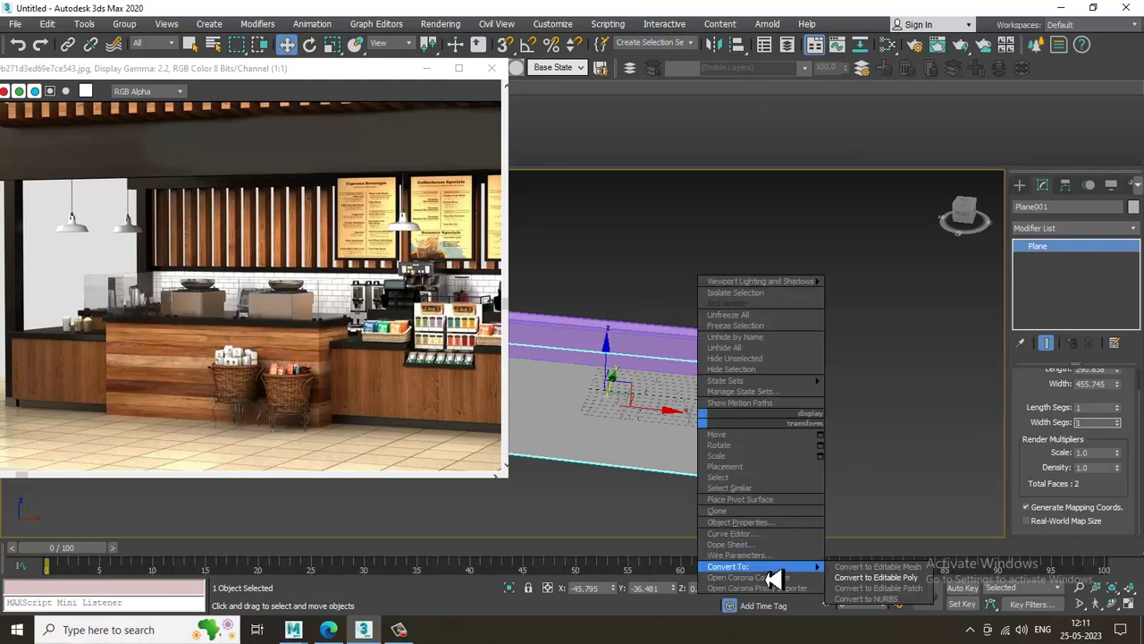
left_click(872, 580)
Step: Widen the ground plane by moving its two side vertex pairs outward along X to about 222 and -291.9
key("1")
left_click_drag(726, 277, 851, 558)
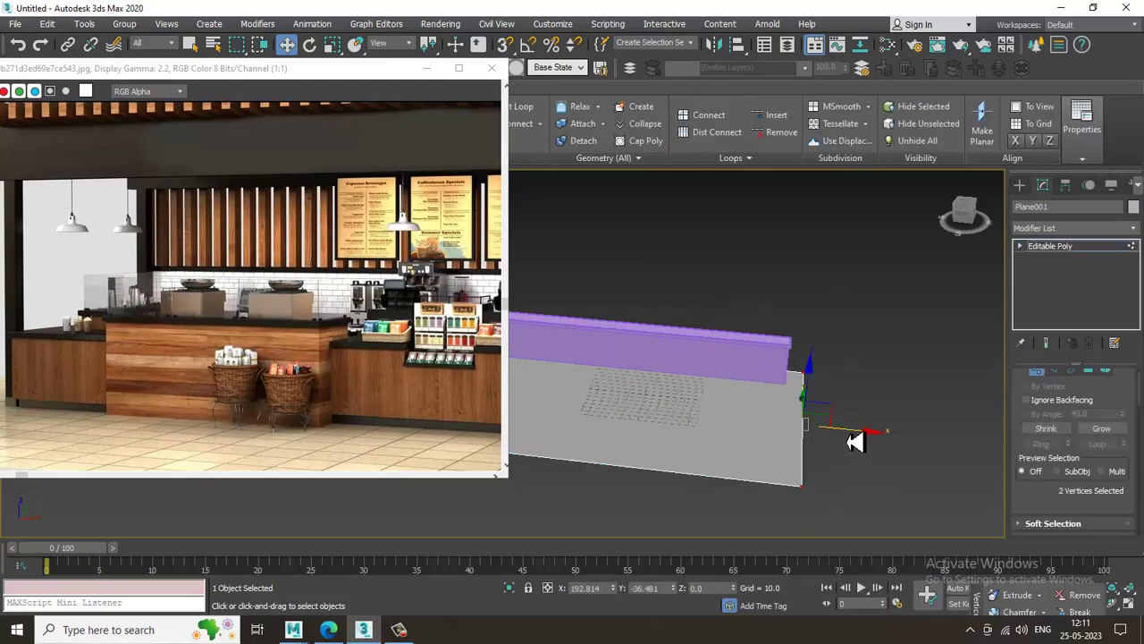
left_click_drag(855, 442, 885, 442)
middle_click_drag(845, 426, 1059, 429)
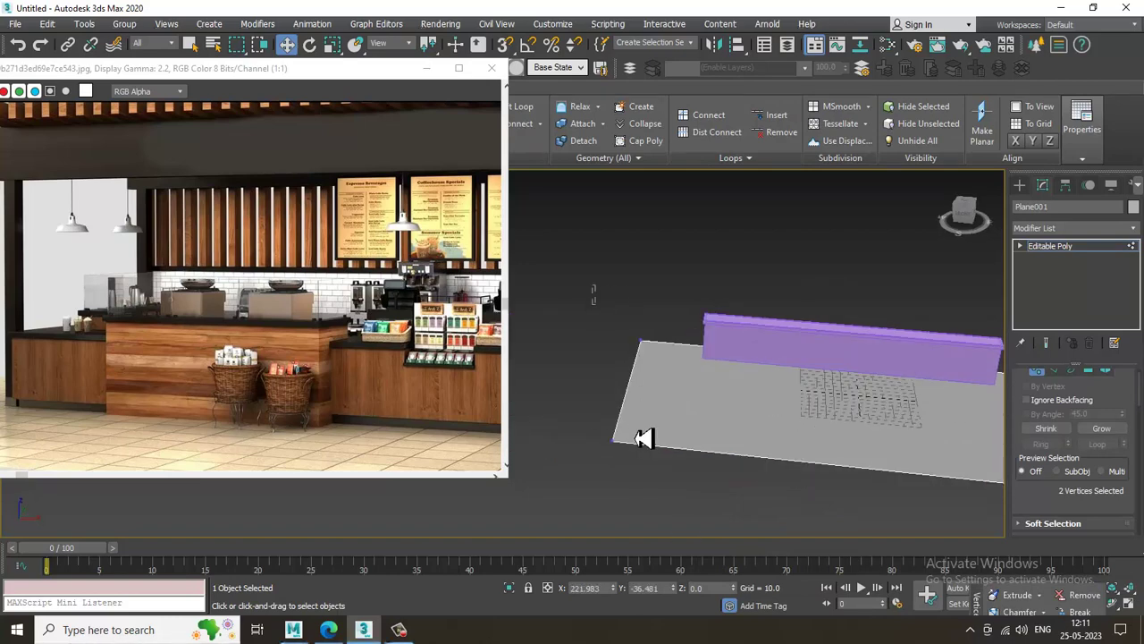
left_click_drag(643, 438, 700, 570)
left_click_drag(686, 400, 681, 397)
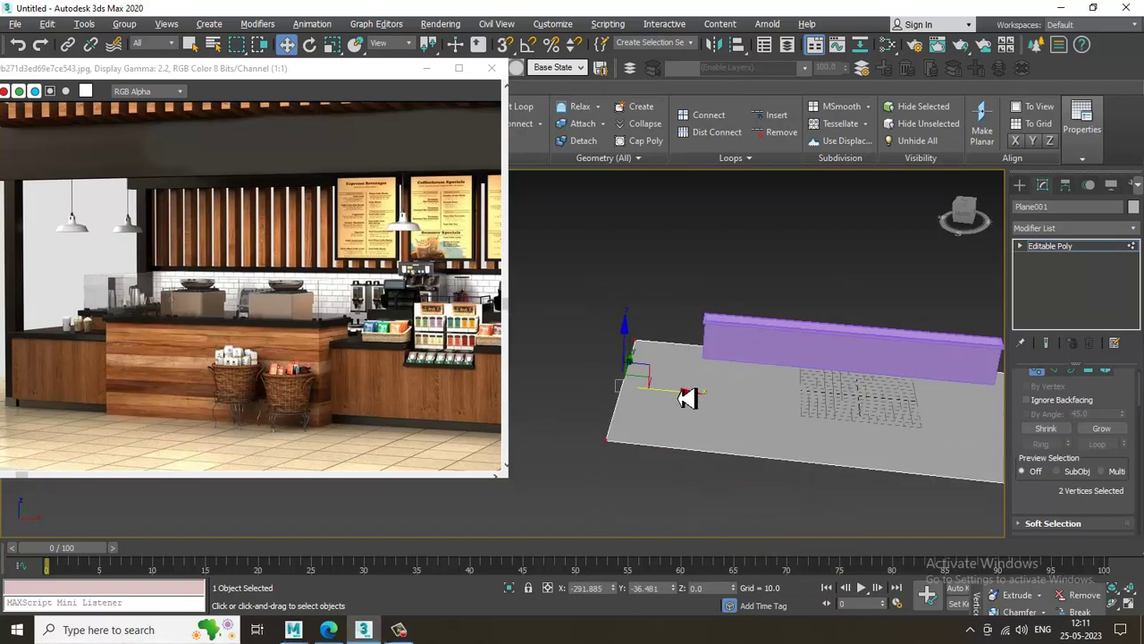
Step: Move the ground plane's rear pair of vertices slightly farther back along Y, behind the counter box
middle_click_drag(687, 400, 613, 324, "alt")
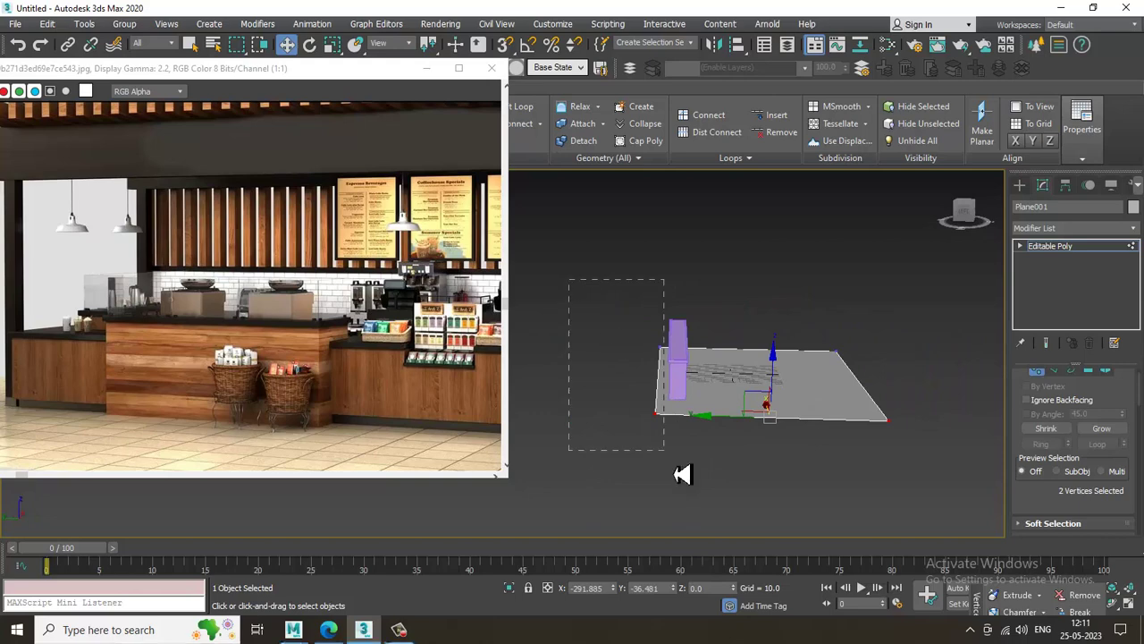
left_click_drag(682, 474, 666, 452)
left_click_drag(630, 385, 620, 385)
left_click(742, 259)
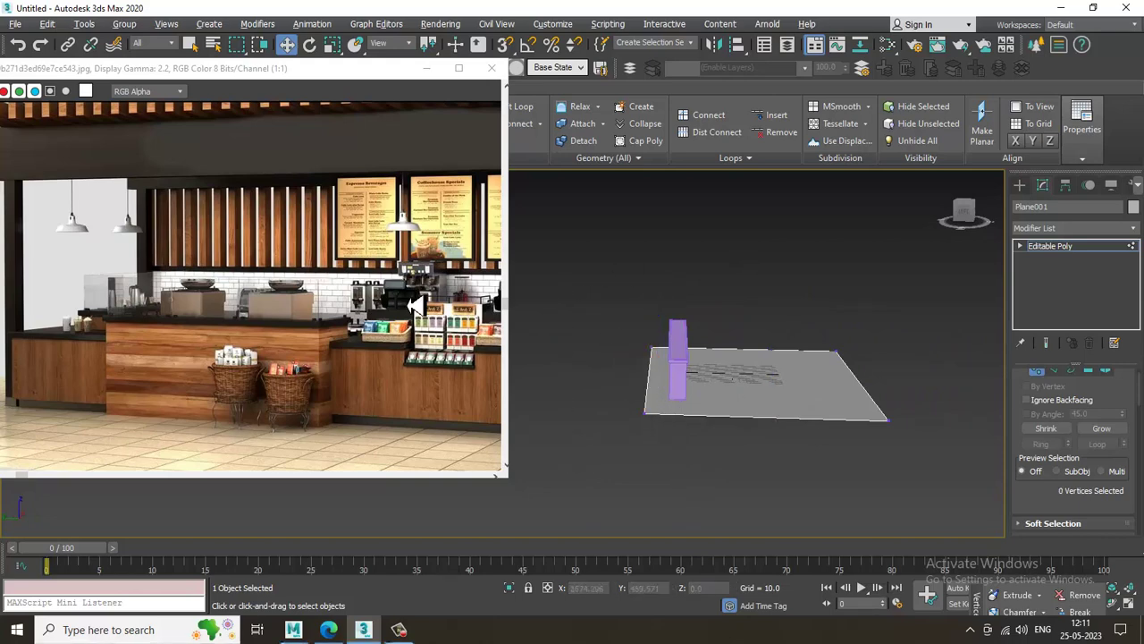
Step: Leave vertex editing and compare the counter box with the counter and slatted back wall in the full reference image
middle_click_drag(245, 272, 215, 281)
middle_click_drag(867, 364, 511, 340, "alt")
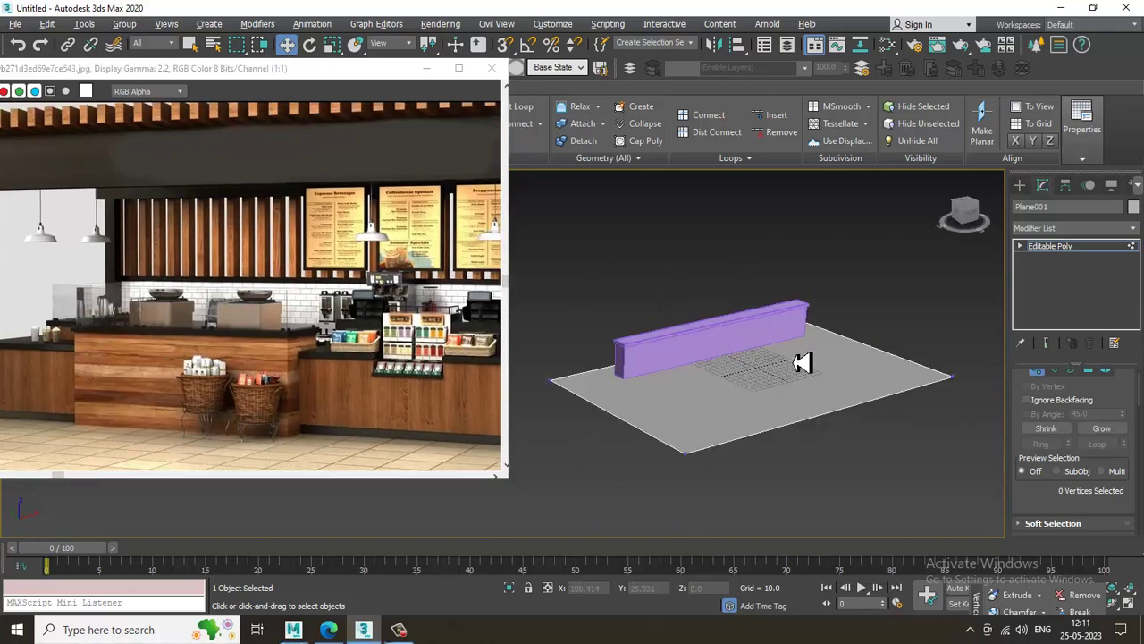
middle_click_drag(802, 363, 780, 374, "alt")
scroll(776, 373, "up", 4)
scroll(777, 373, "down", 1)
left_click(1073, 249)
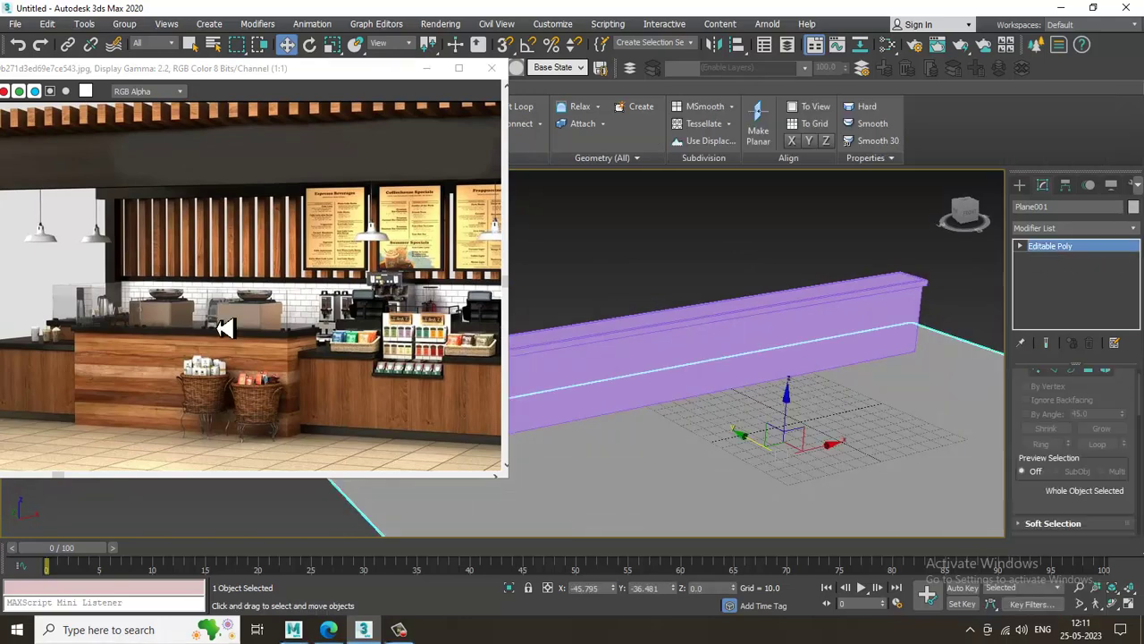
middle_click_drag(243, 327, 262, 334)
scroll(262, 296, "down", 1)
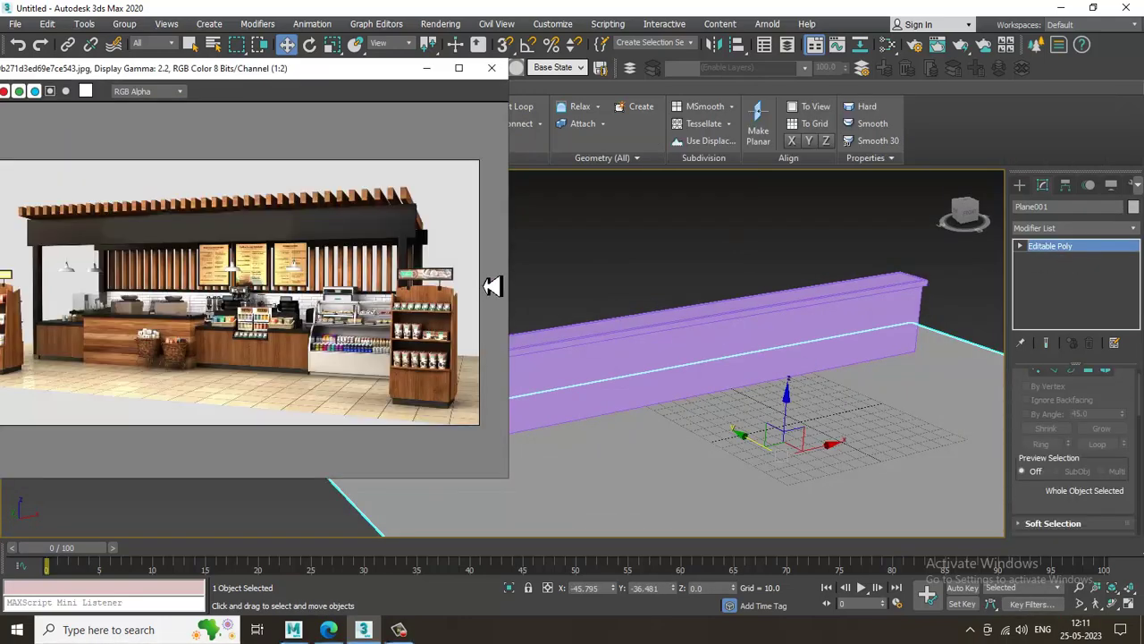
middle_click_drag(782, 361, 616, 442, "alt")
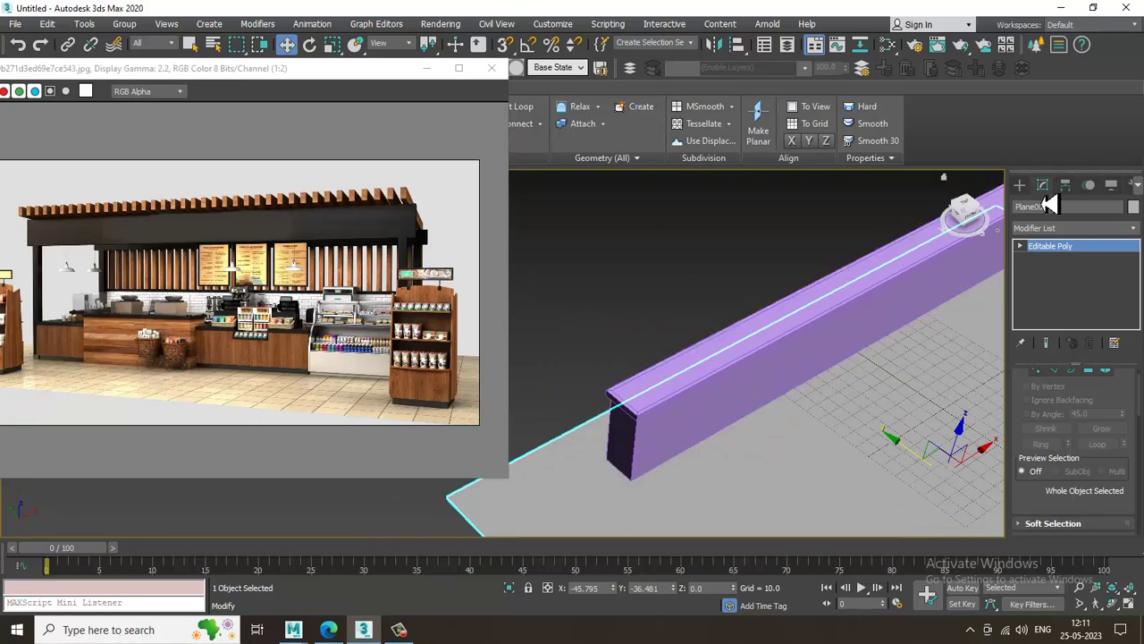
Step: In the Top view, create a small box about 8.7 long, 9.6 wide and 27.8 high inside the counter's -X end
left_click(1020, 186)
left_click(1042, 271)
key("alt+w")
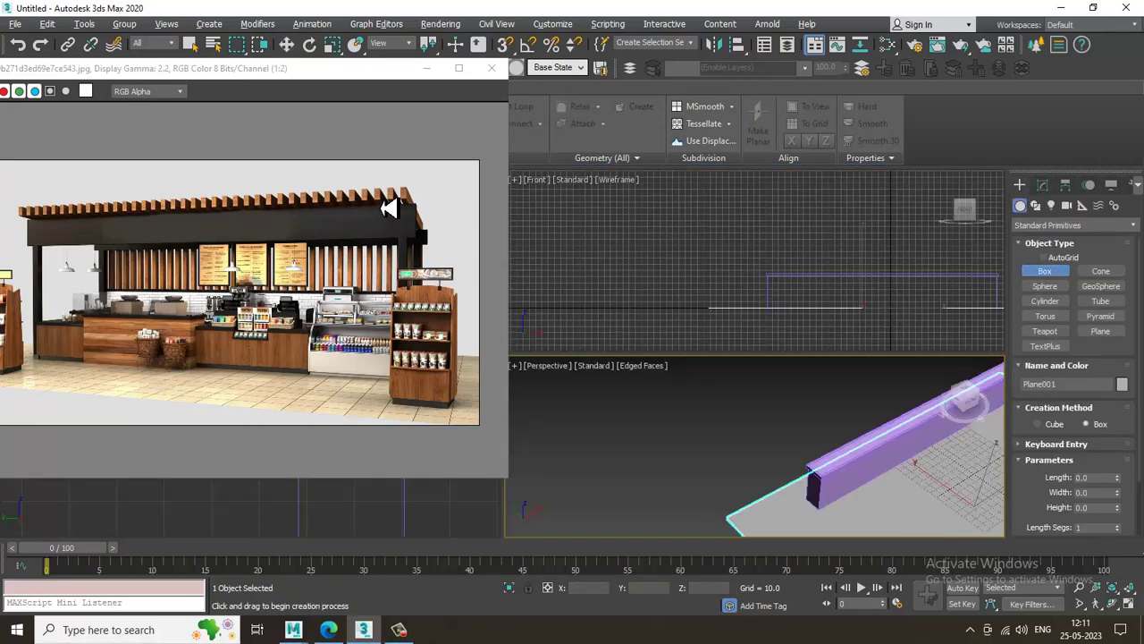
left_click_drag(338, 72, 242, 97)
middle_click(467, 312)
key("alt+w")
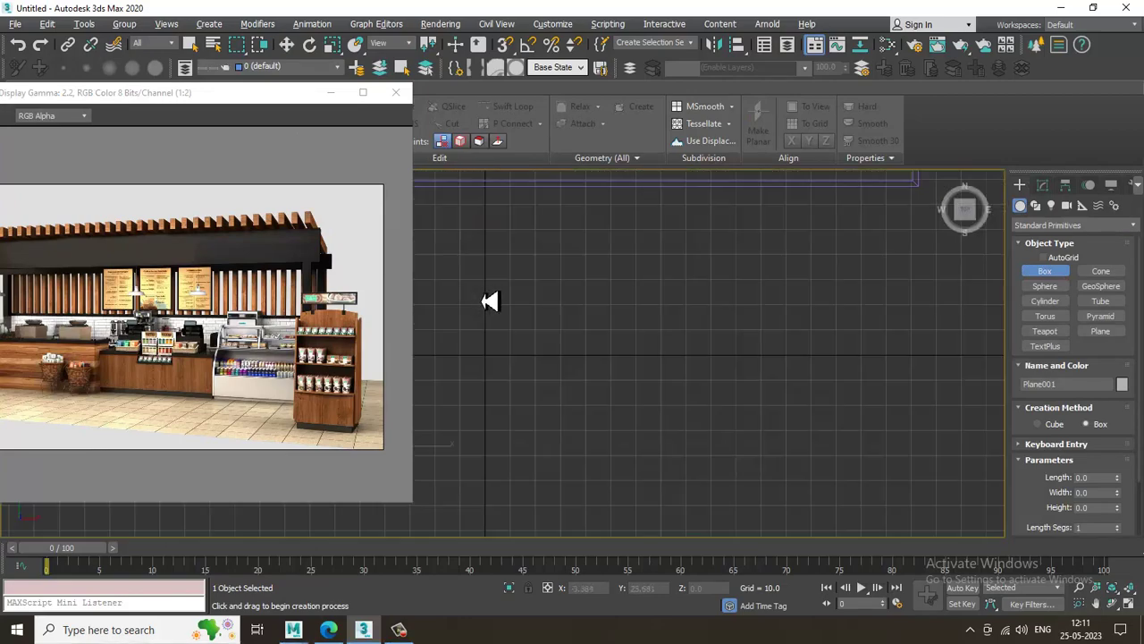
scroll(500, 303, "down", 3)
scroll(606, 384, "down", 3)
middle_click_drag(606, 385, 744, 434)
scroll(623, 367, "up", 3)
scroll(630, 369, "up", 5)
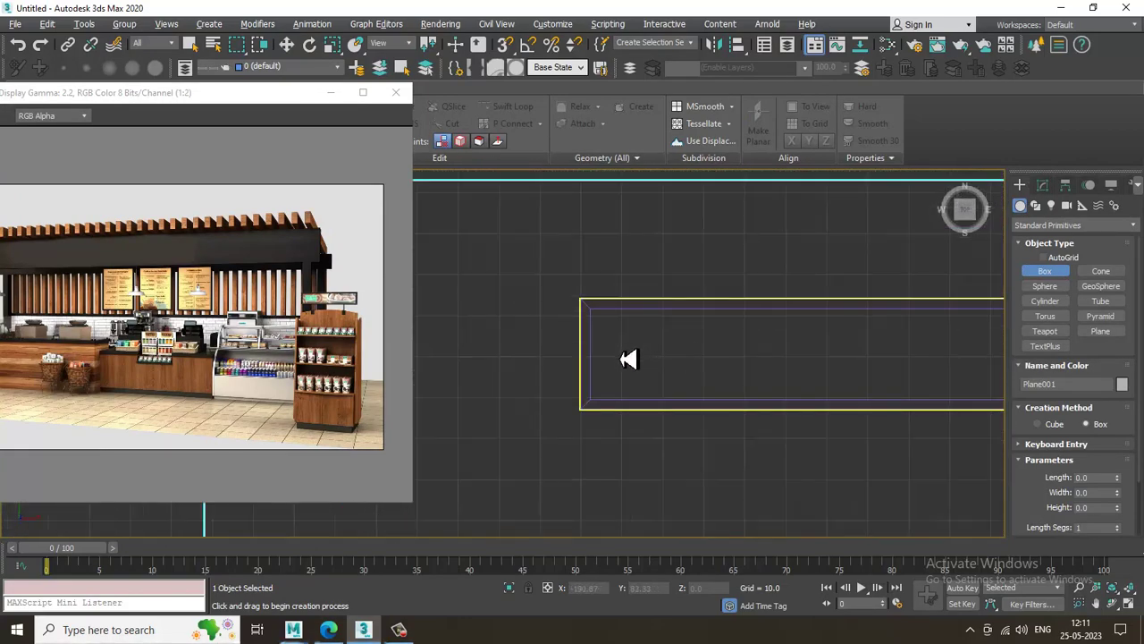
left_click_drag(615, 337, 656, 374)
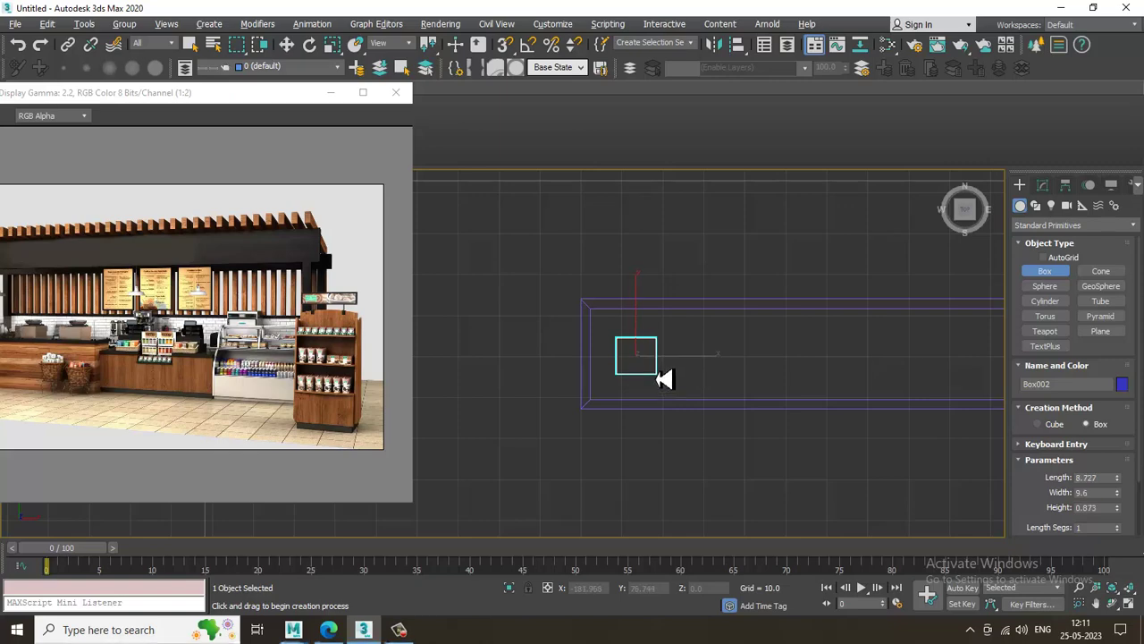
left_click(646, 273)
Step: Raise the small box in the Perspective view to about Z 52.4 so it stands on the countertop
key("w")
key("alt+w")
middle_click(798, 429)
key("alt+w")
middle_click_drag(799, 429, 669, 370, "alt")
left_click_drag(607, 413, 638, 313)
Step: Resize the small box into a tall slat with length 6.546, width 7.392 and height 70.215
left_click(1042, 184)
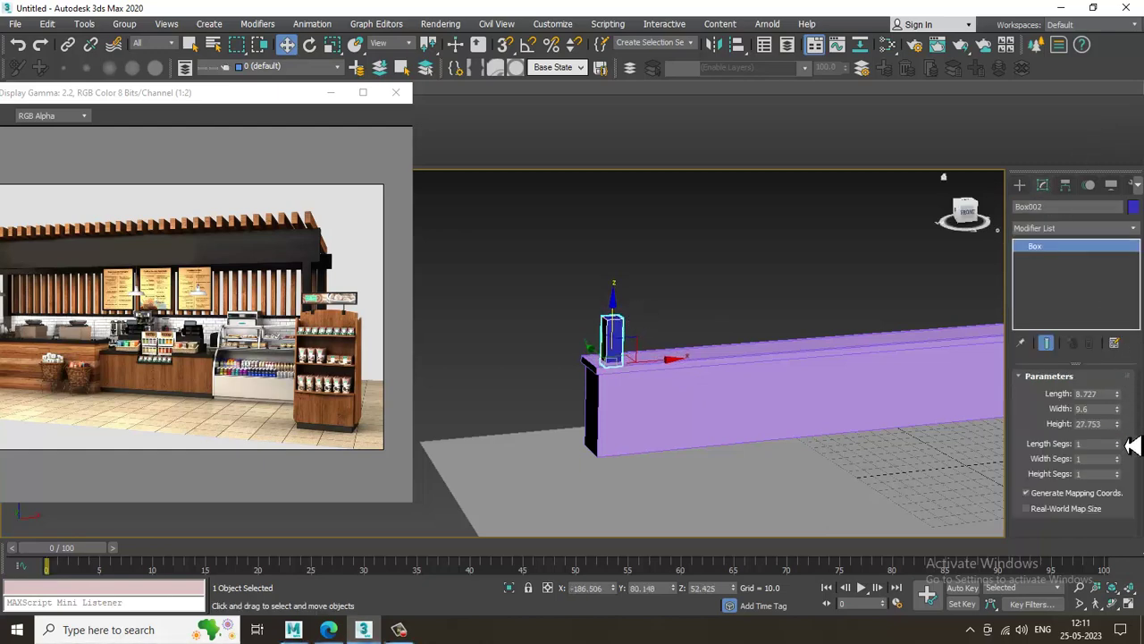
left_click_drag(1126, 433, 1123, 324)
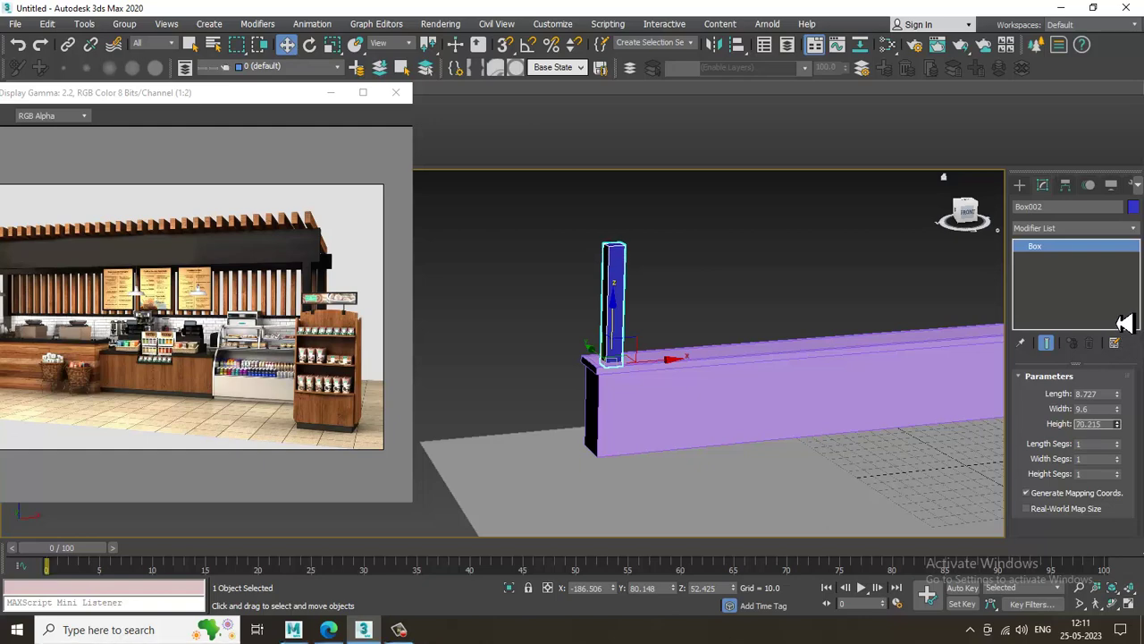
left_click_drag(1119, 396, 1124, 435)
Step: Clone the slat along X with a small gap as a row of 60 copies, using the Copy option
mouse_move(787, 394)
middle_mouse_down("alt")
mouse_move(760, 363)
mouse_move(774, 379)
middle_mouse_up("alt")
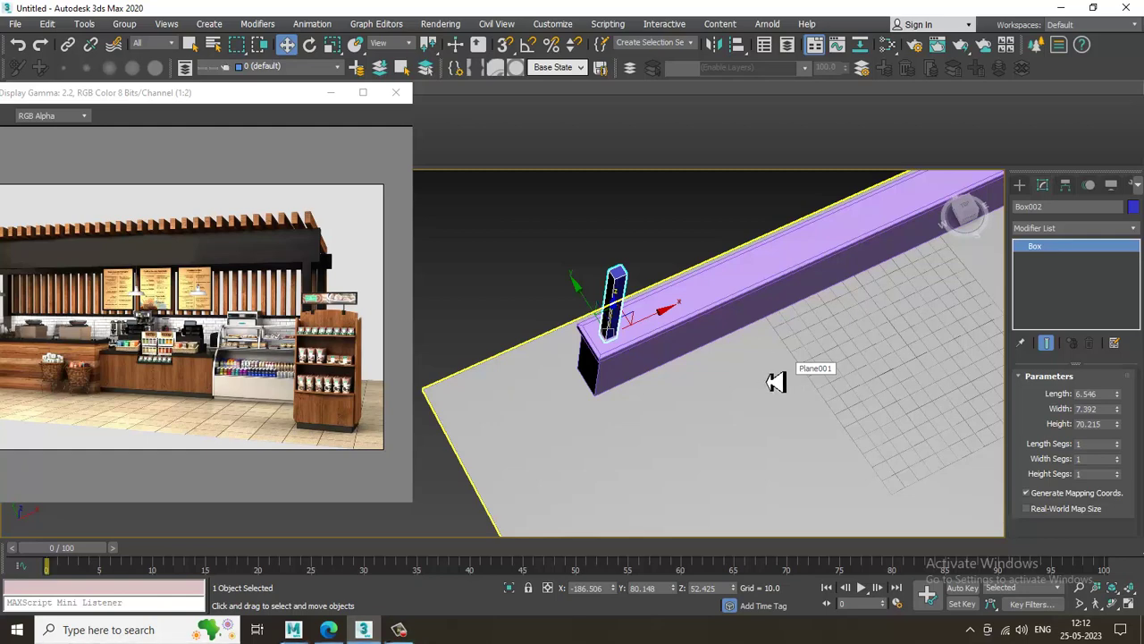
middle_click_drag(792, 432, 628, 351, "alt")
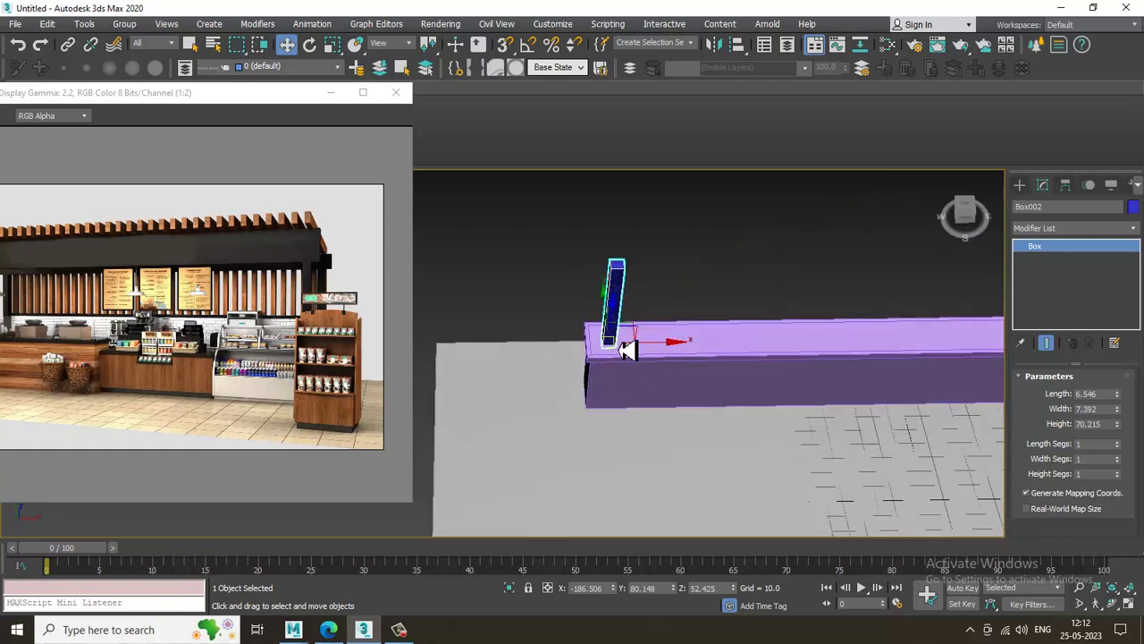
scroll(628, 350, "up", 3)
left_click_drag(670, 354, 682, 355, "shift")
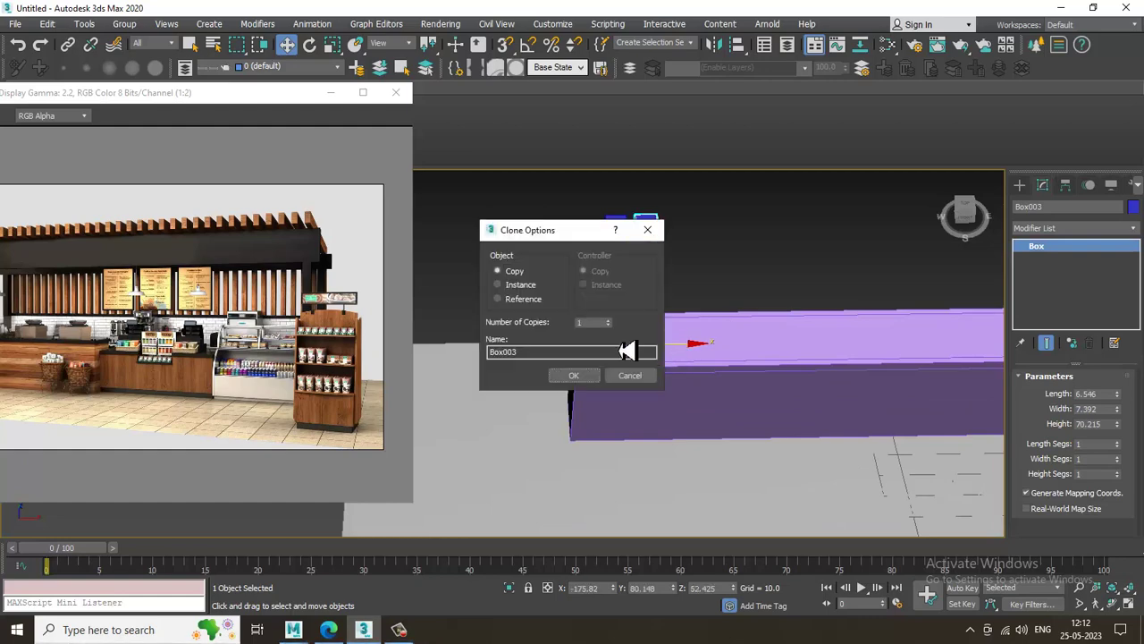
left_click_drag(608, 322, 607, 285)
left_click(576, 379)
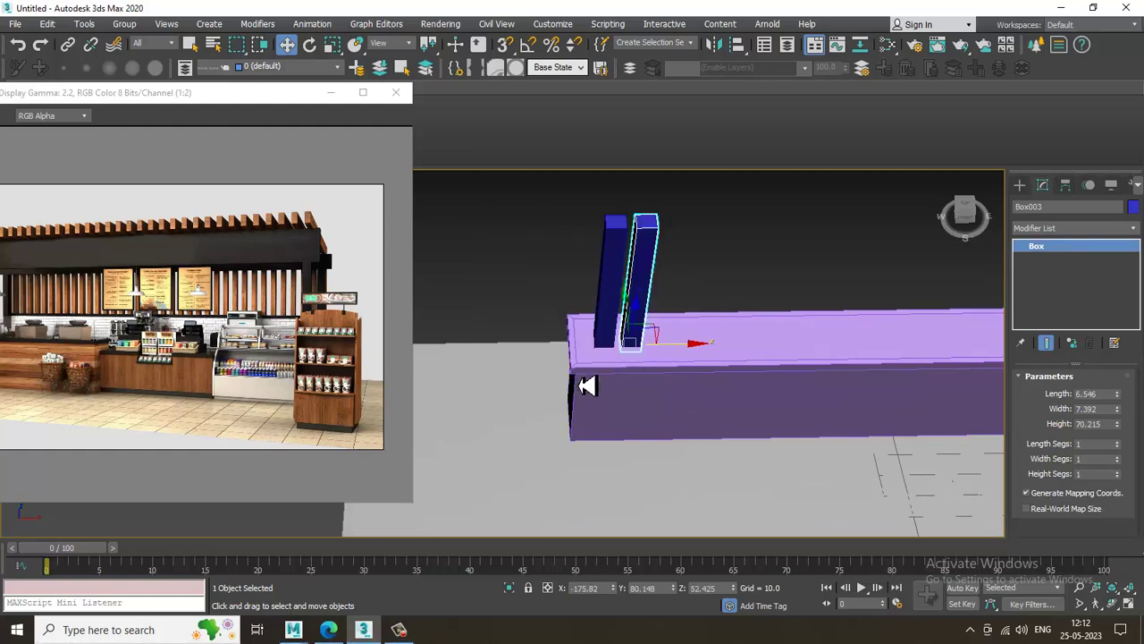
Step: Select the surplus slats extending past the counter's +X end, keeping the ground plane out of the selection, and delete them
scroll(702, 400, "down", 4)
middle_click_drag(938, 362, 544, 273)
middle_click_drag(687, 280, 598, 291)
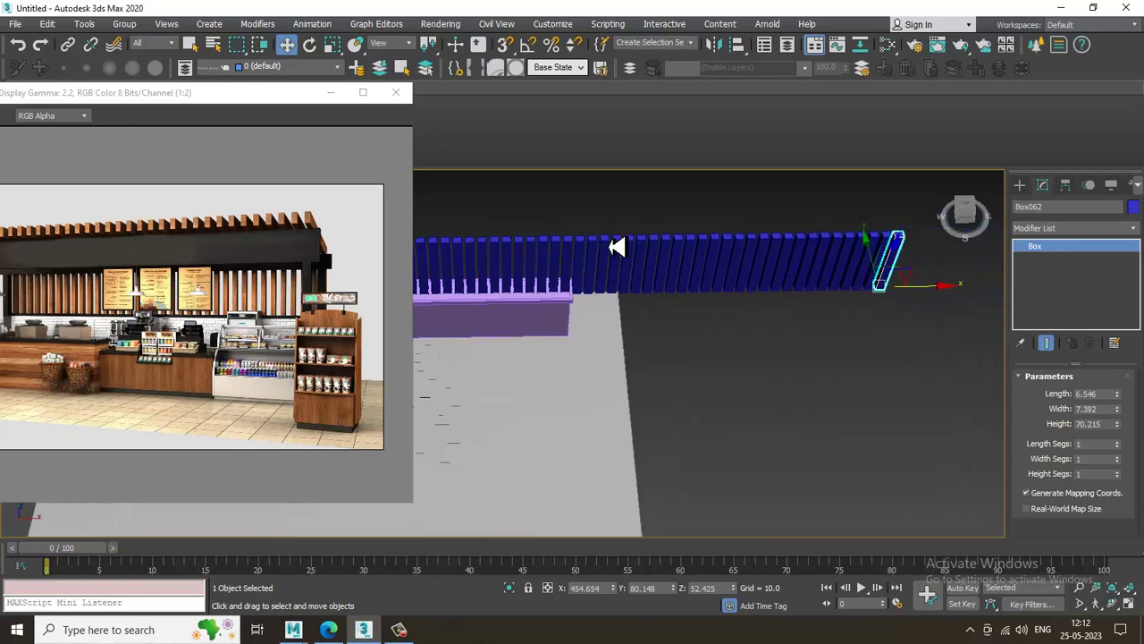
left_click_drag(983, 396, 980, 386)
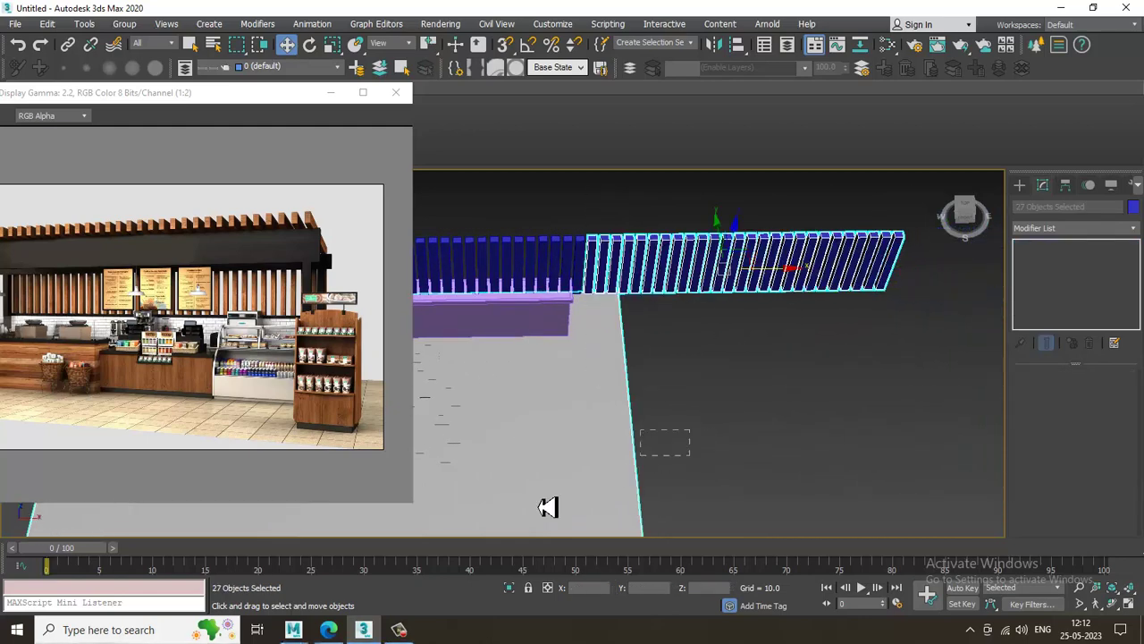
scroll(637, 289, "up", 2)
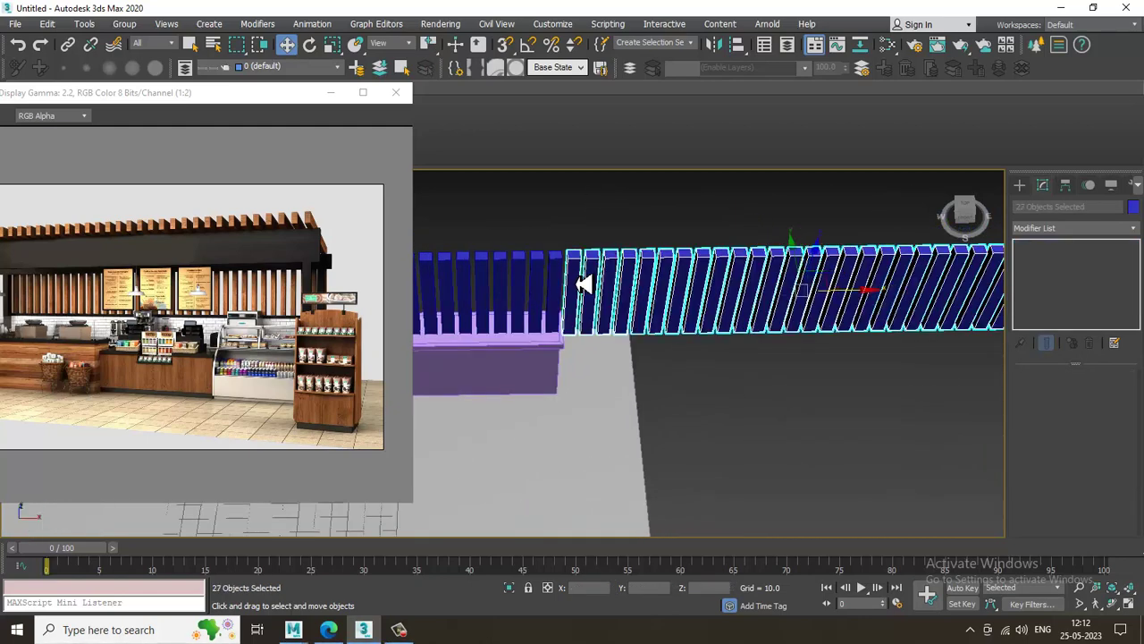
key("Delete")
scroll(588, 295, "down", 3)
middle_click_drag(587, 309, 722, 367)
scroll(726, 367, "down", 2)
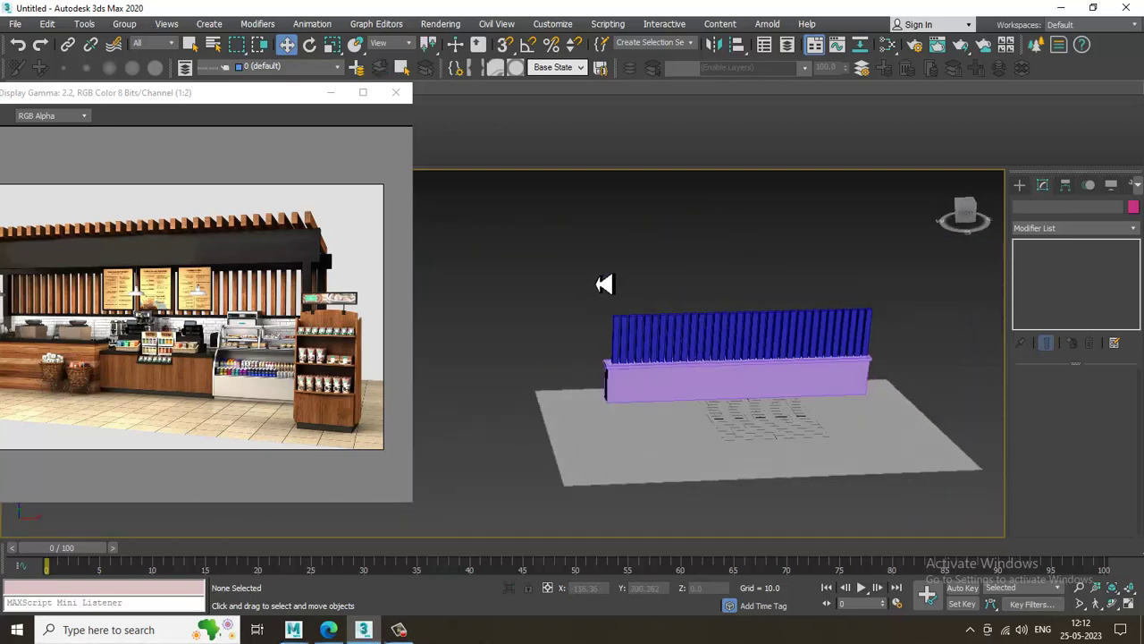
Step: Delete every slat except the first and clone it along X at about 13.6 spacing, using Copy with 48 copies
left_click_drag(927, 344, 923, 340)
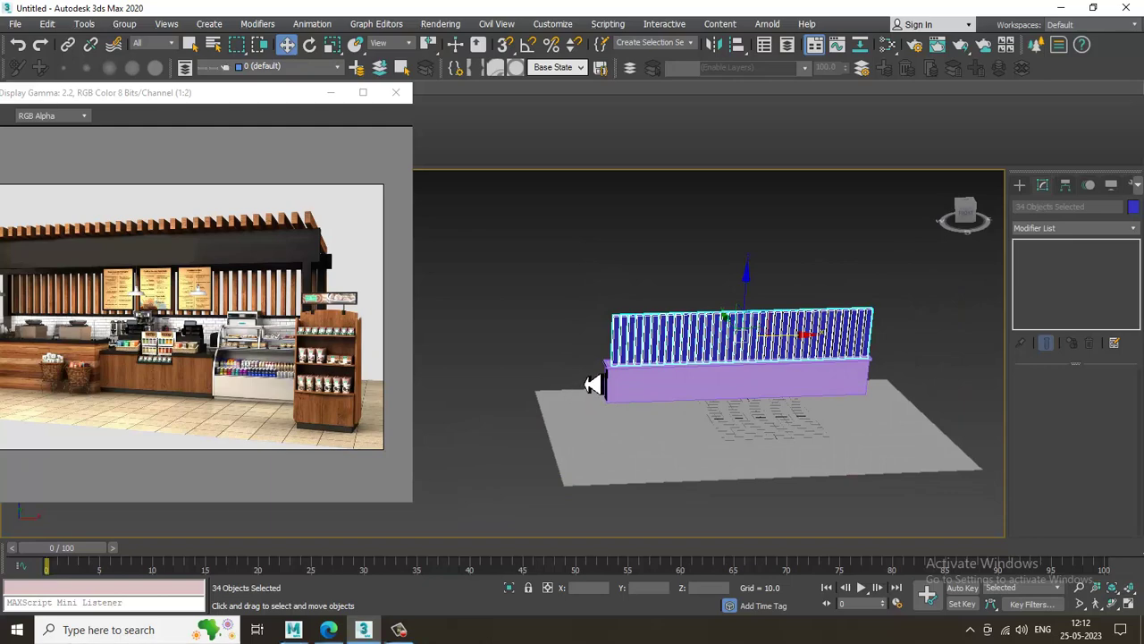
key("Delete")
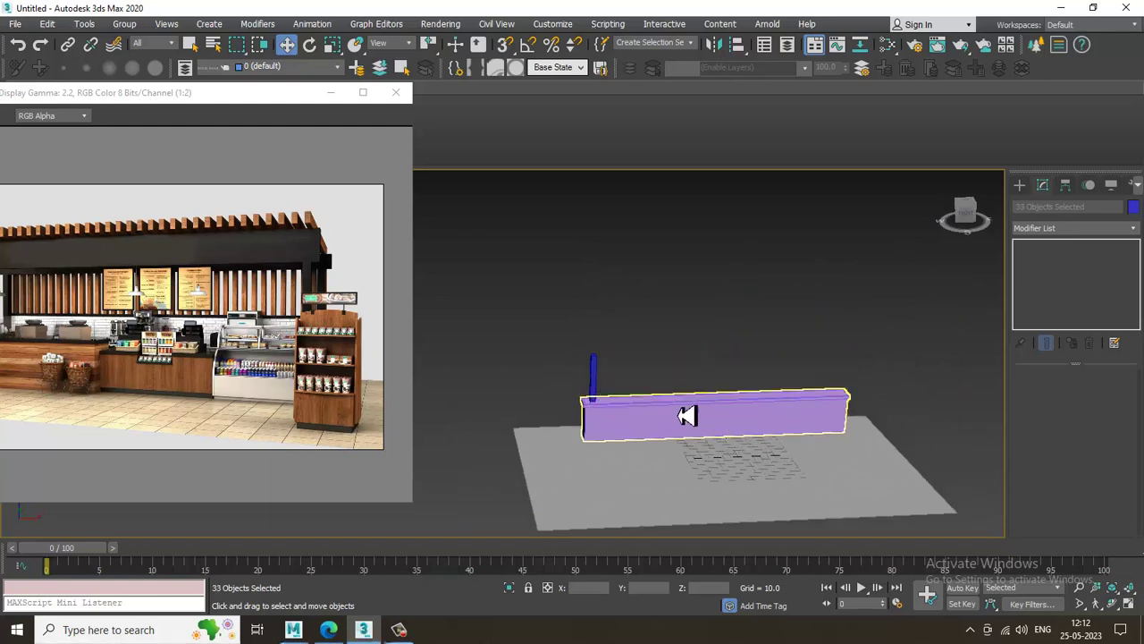
scroll(685, 414, "up", 5)
left_click(585, 395)
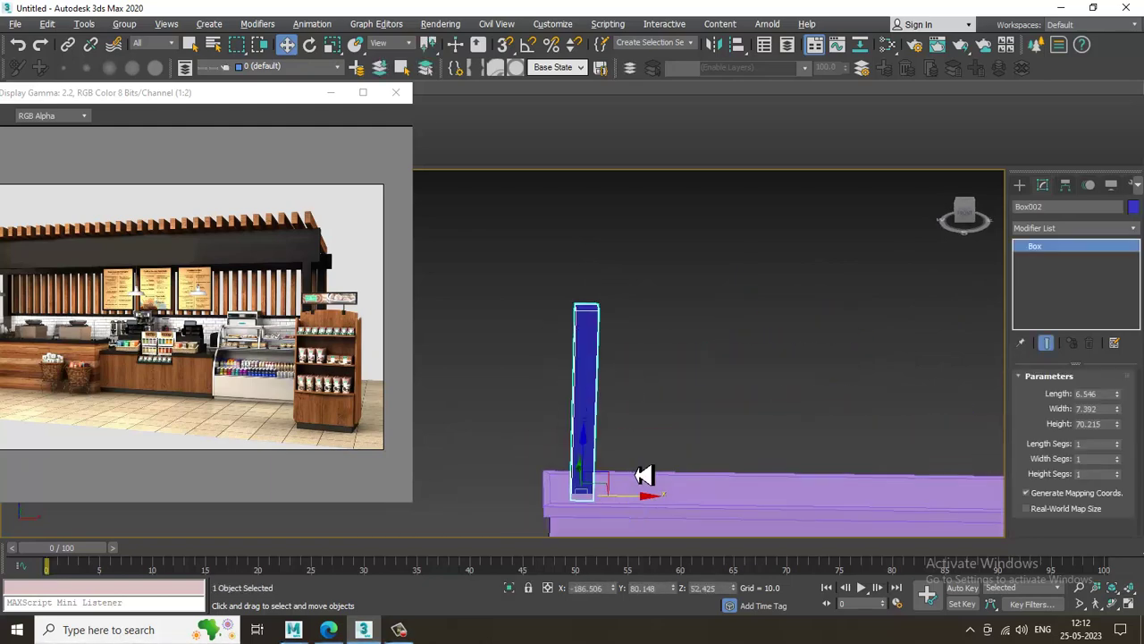
left_click_drag(636, 505, 677, 504, "shift")
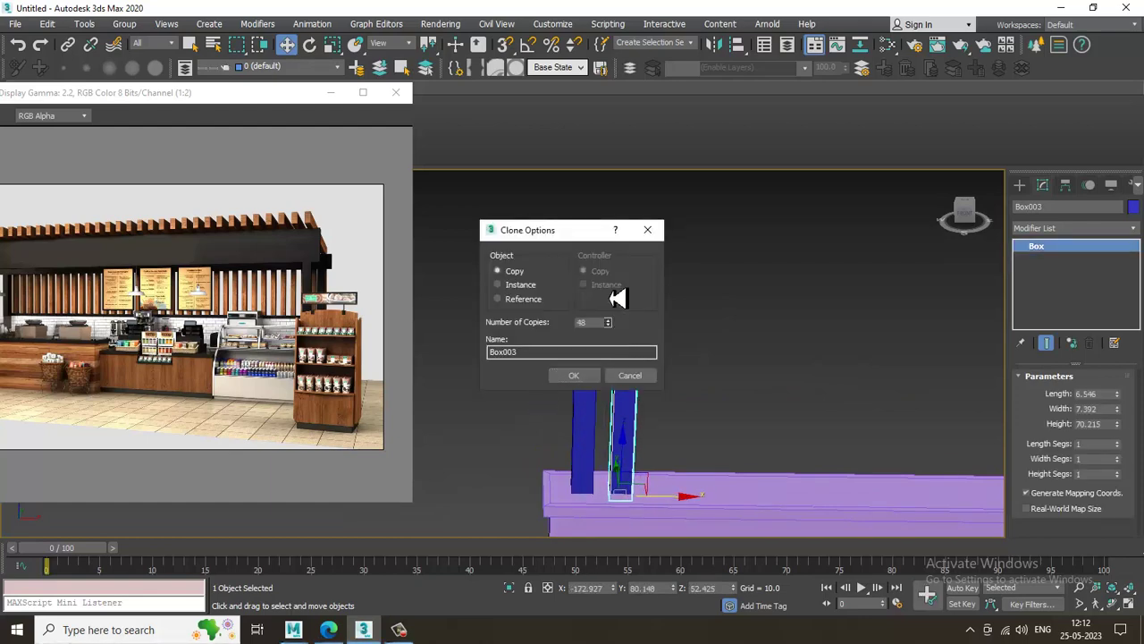
left_click(574, 376)
scroll(665, 402, "down", 5)
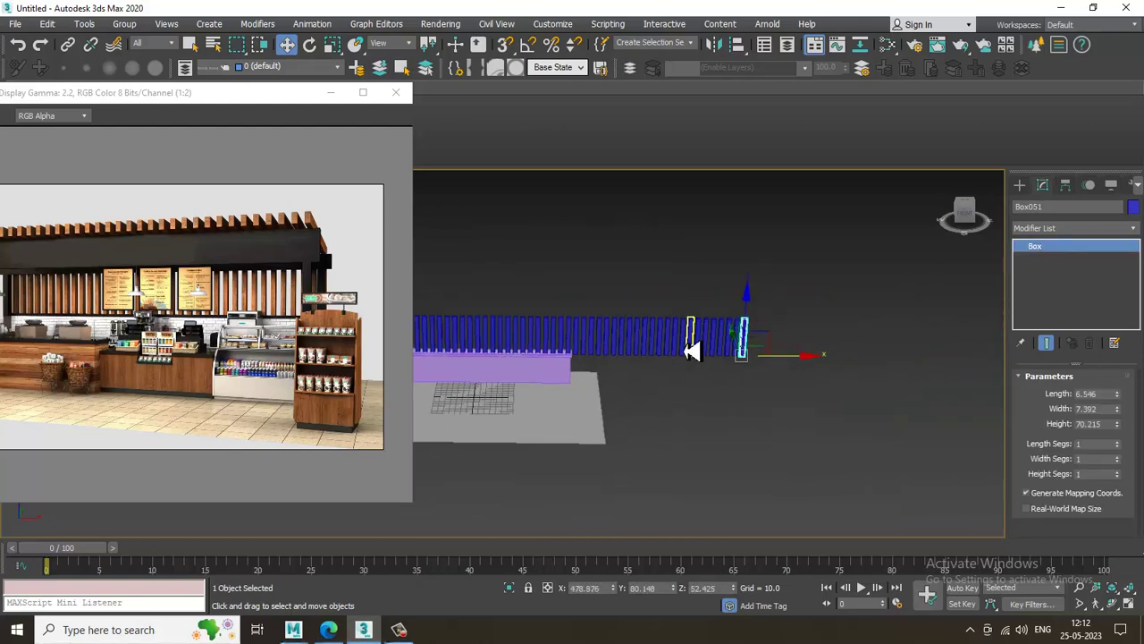
Step: Delete the surplus slats extending past the counter's +X end
left_click_drag(816, 375, 815, 375)
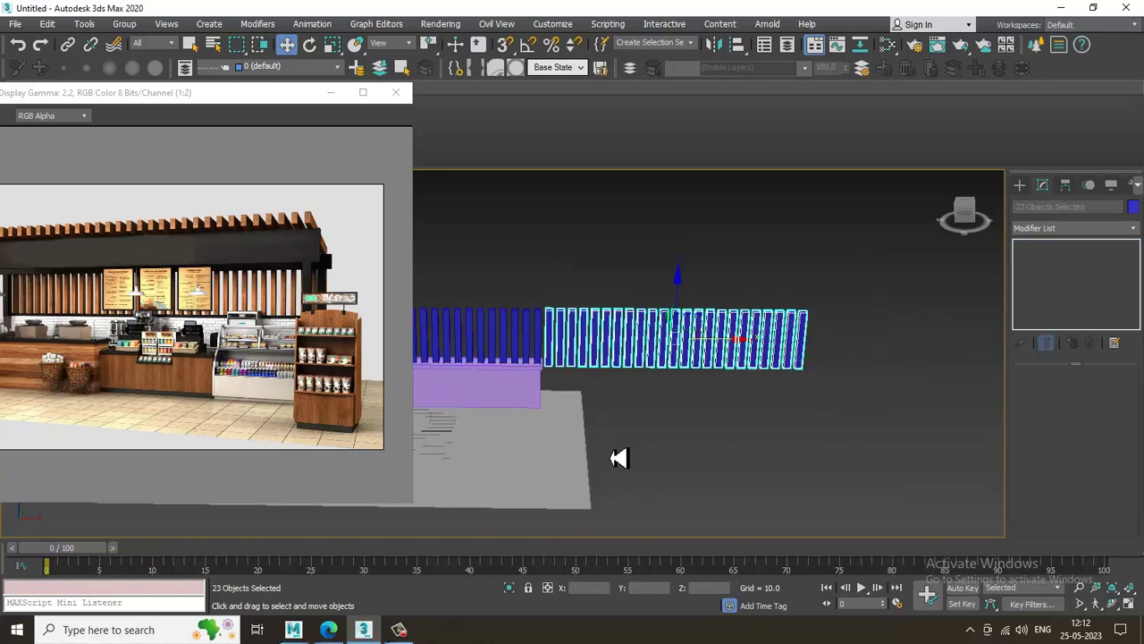
key("Delete")
middle_click_drag(558, 470, 699, 460)
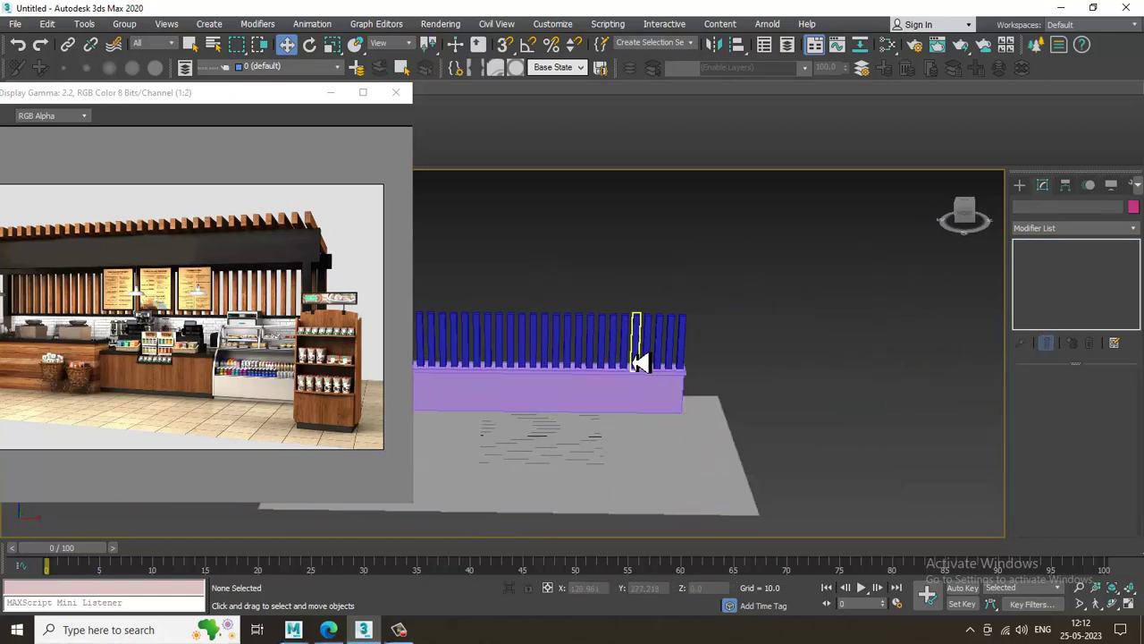
middle_click_drag(635, 384, 849, 404)
middle_click_drag(611, 403, 634, 440, "alt")
scroll(725, 402, "up", 5)
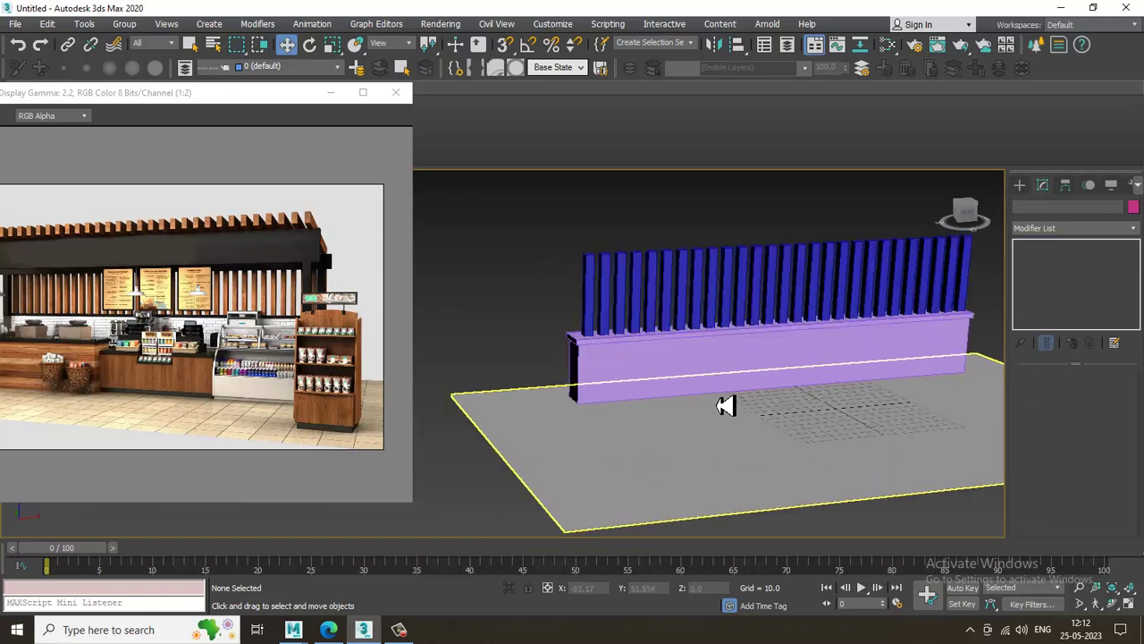
middle_click_drag(845, 360, 847, 370, "alt")
scroll(847, 370, "up", 4)
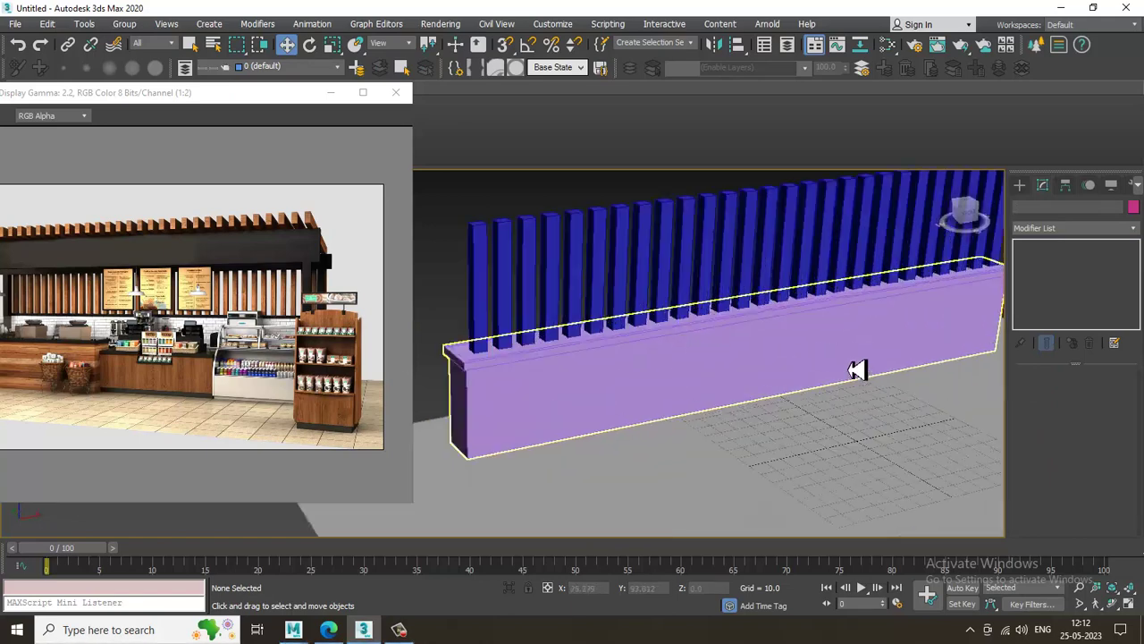
middle_click_drag(709, 323, 738, 327)
Step: Clone the first slat along -X to about X -204.4, just beyond the counter's end
left_click(507, 307)
middle_click_drag(557, 340, 353, 340, "alt")
middle_click_drag(718, 375, 585, 331, "alt")
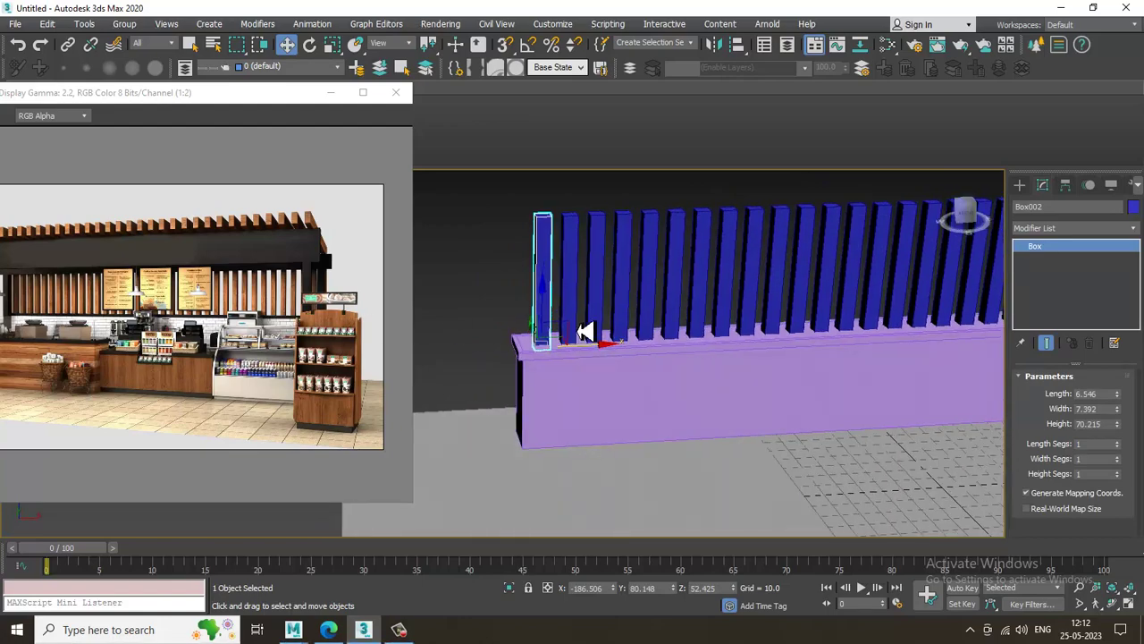
left_click_drag(572, 355, 549, 355)
left_click(592, 383)
Step: Lower the cloned slat in the Front view to about Z 0 so its base stands on the ground
key("alt+w")
middle_click_drag(661, 299, 758, 260)
key("alt+w")
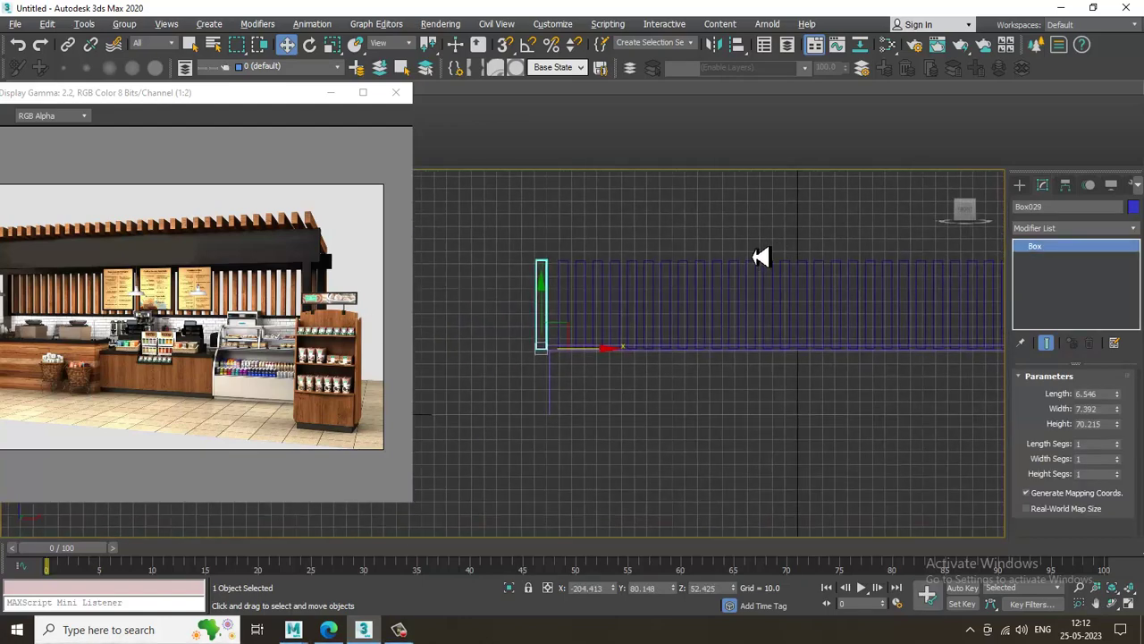
scroll(483, 356, "up", 2)
middle_click_drag(487, 362, 548, 344)
left_click_drag(619, 288, 634, 360)
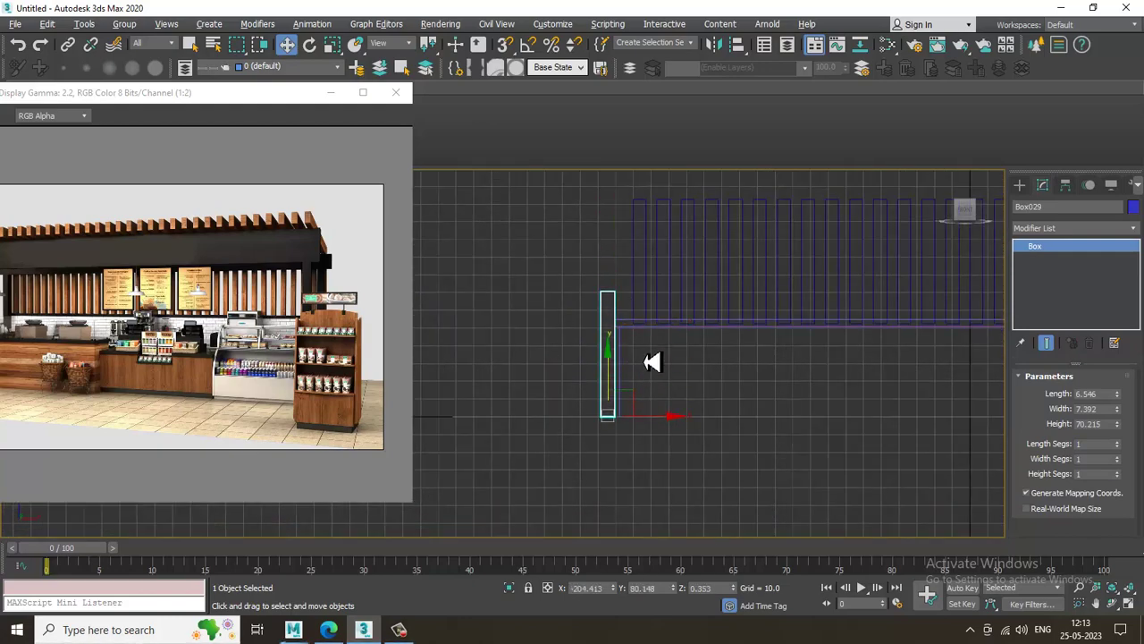
scroll(595, 401, "up", 3)
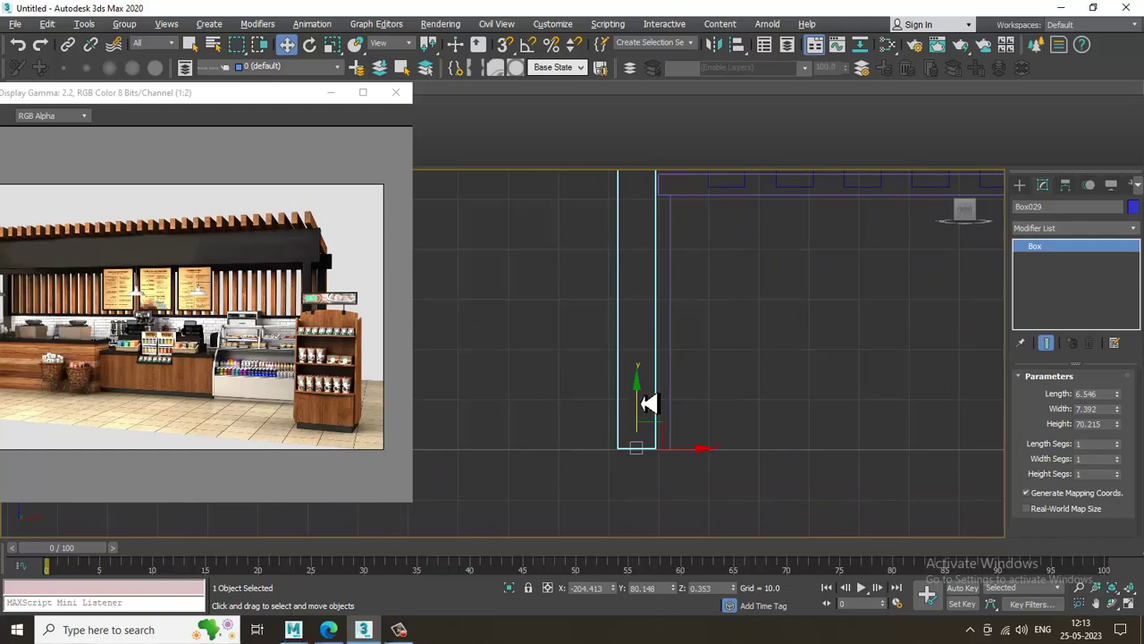
key("alt+w")
middle_click(774, 467)
key("alt+w")
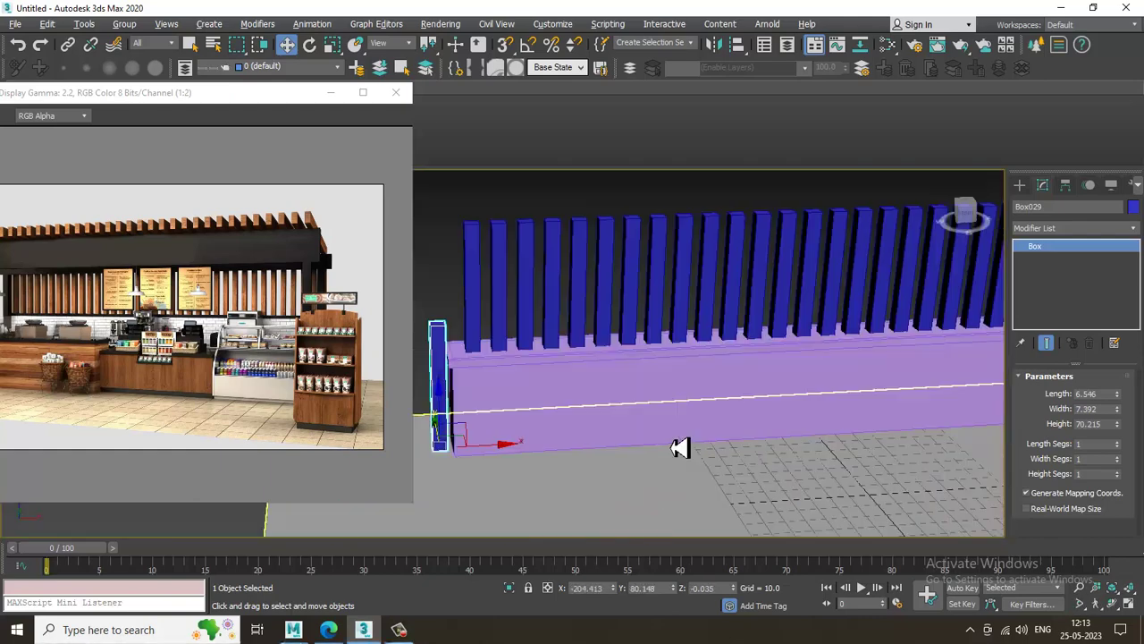
Step: Resize the lowered slat into a tall post with length 8.444, width 9.018 and height 144.643
scroll(766, 436, "up", 2)
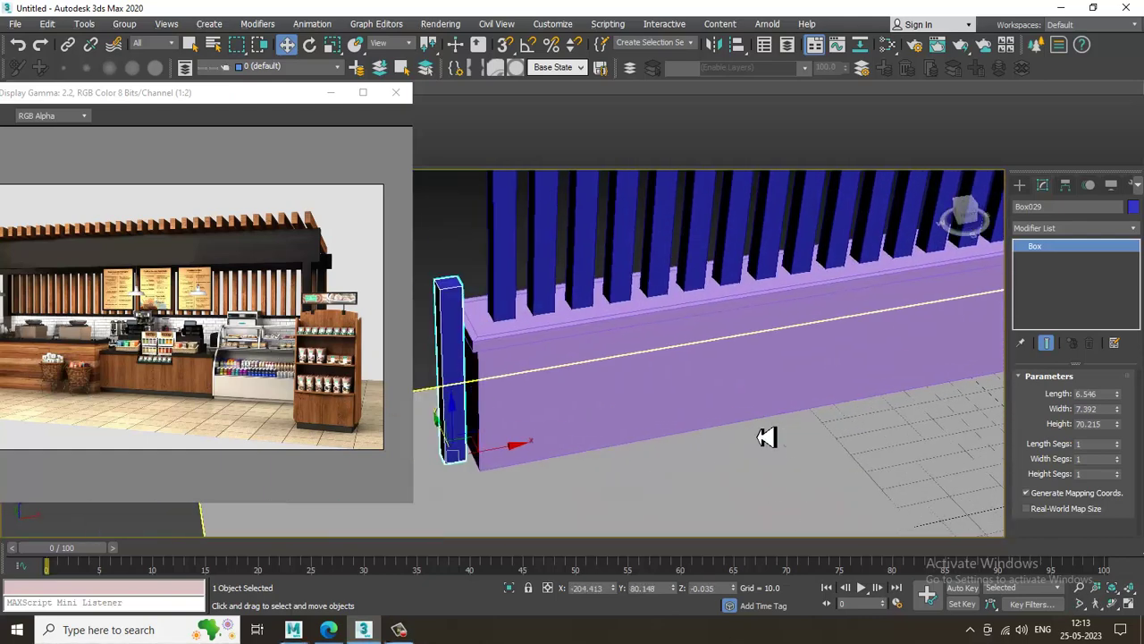
left_click_drag(1117, 408, 1119, 354)
scroll(685, 385, "down", 4)
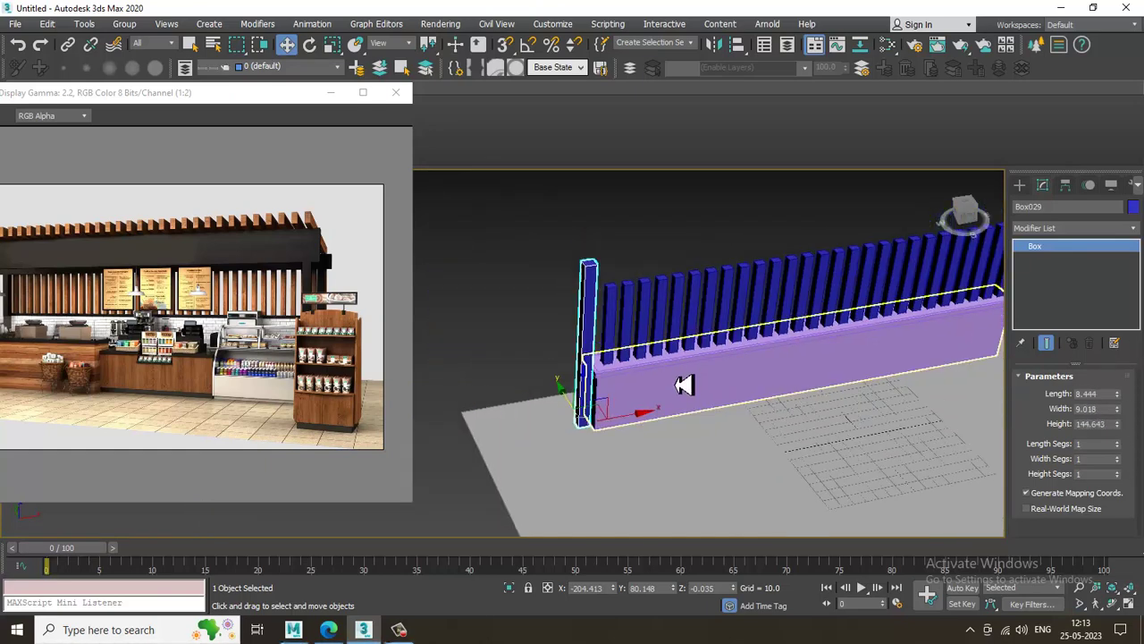
middle_click_drag(684, 385, 635, 313, "alt")
middle_click_drag(695, 351, 581, 315)
scroll(820, 349, "down", 5)
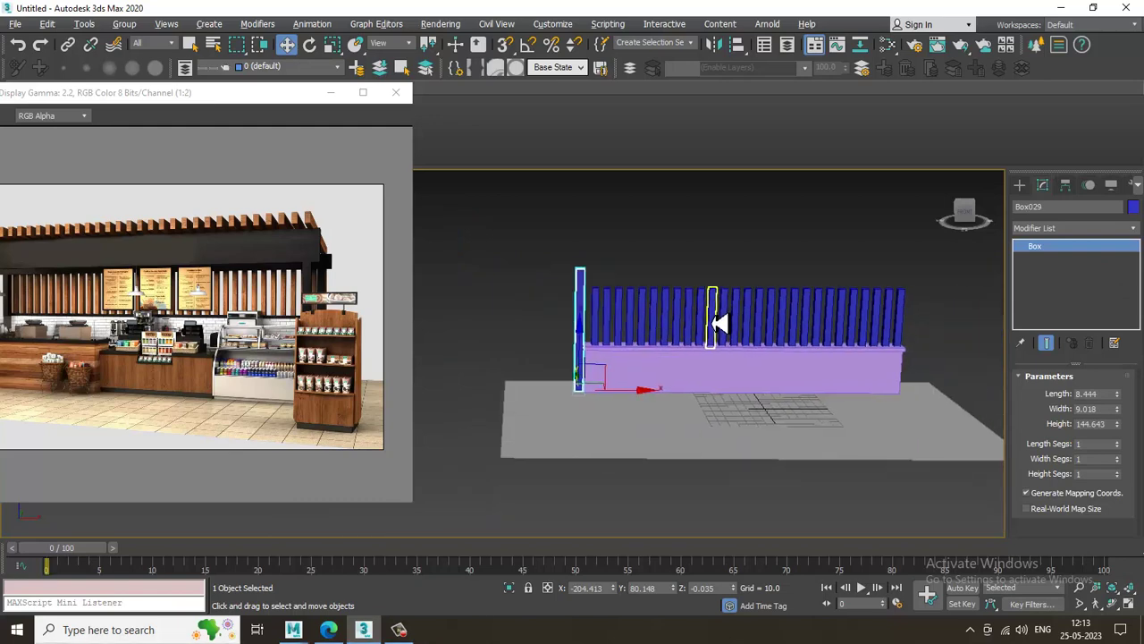
Step: Assign a light grey object color to all objects in the scene and clear the selection
middle_click_drag(720, 324, 724, 330, "alt")
key("ctrl+a")
left_click(1133, 208)
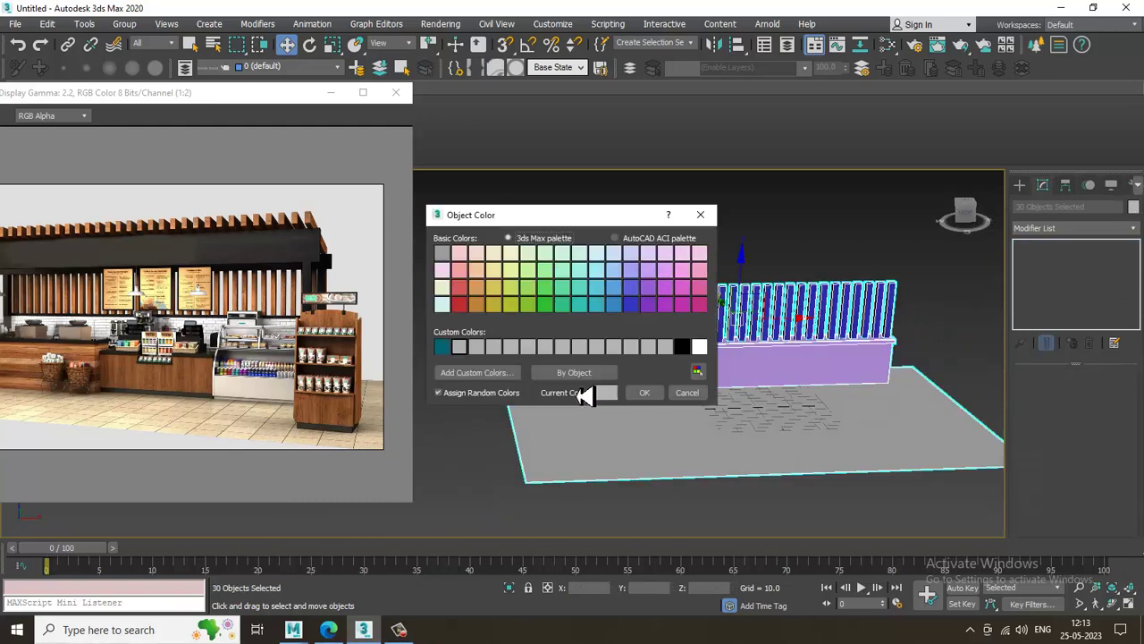
left_click(645, 392)
left_click(835, 238)
Step: Convert the tall post to an Editable Poly and leave its vertex level
left_click(581, 293)
middle_click_drag(581, 292, 598, 334, "alt")
middle_click_drag(599, 294, 570, 238, "alt")
scroll(540, 266, "up", 2)
scroll(561, 268, "up", 2)
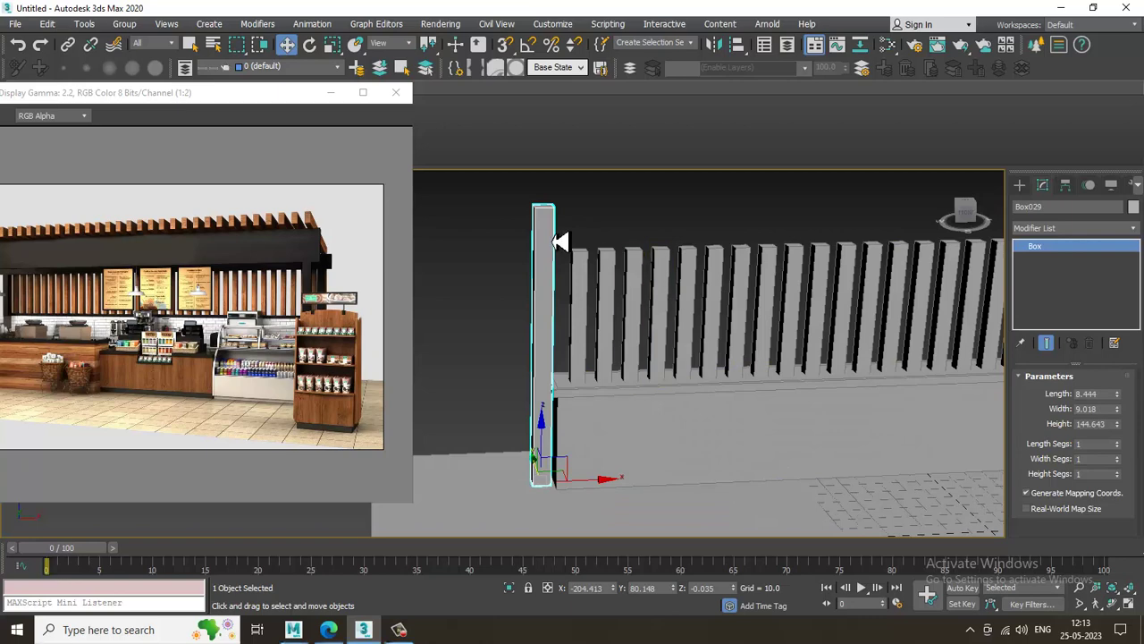
right_click(559, 241)
mouse_move(638, 385)
left_click(731, 398)
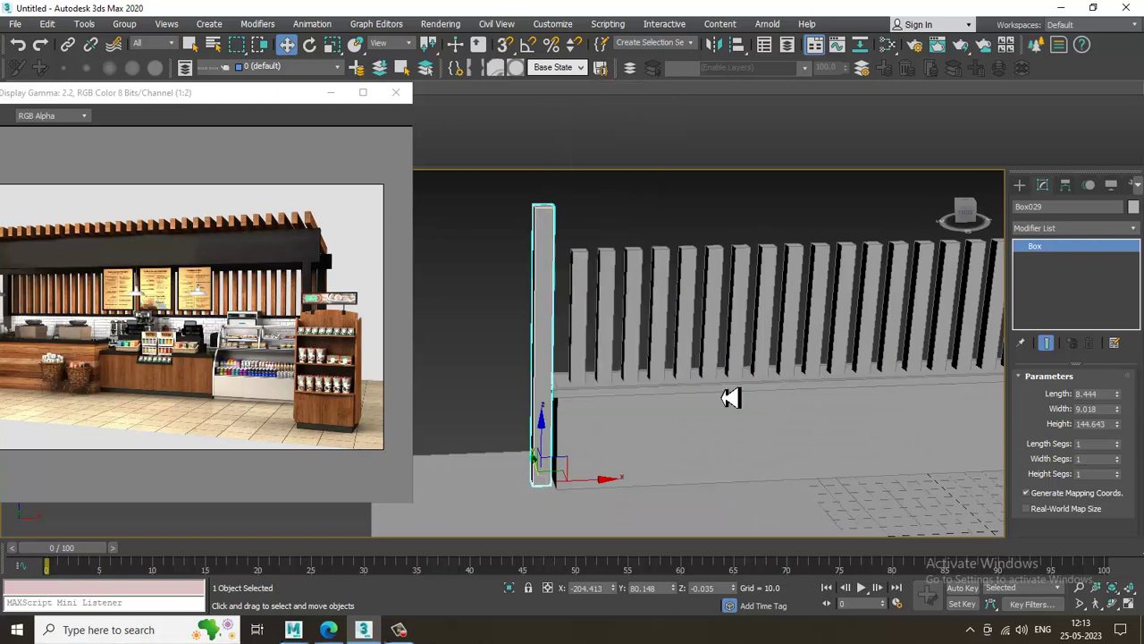
scroll(720, 398, "down", 4)
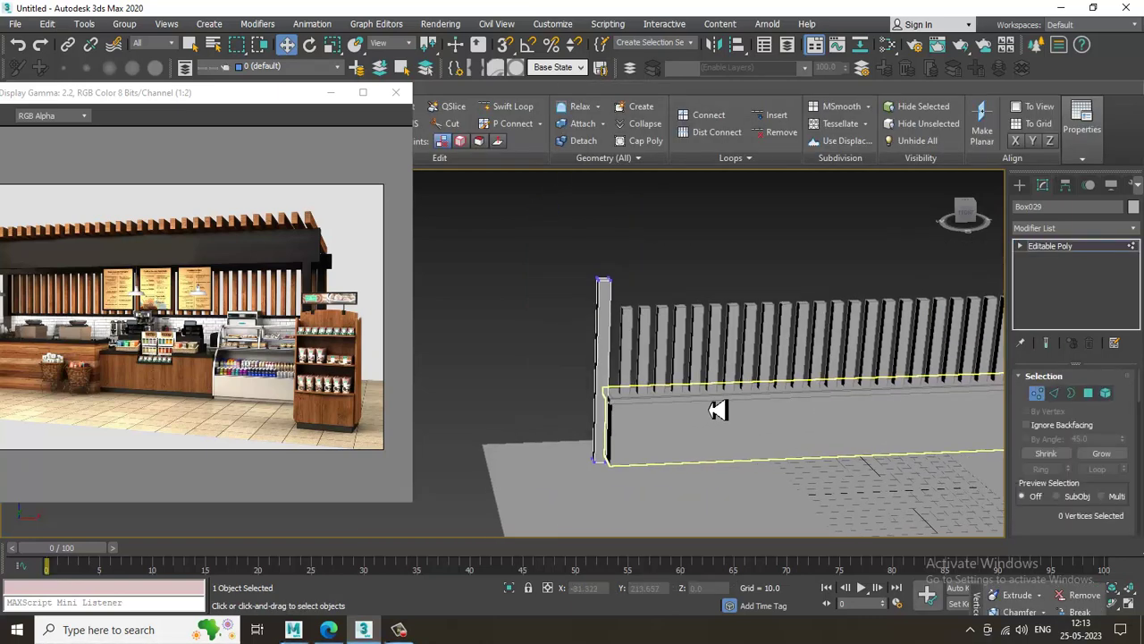
left_click(1098, 251)
Step: Lengthen the counter by moving its -X end vertices outward along X past the tall post
left_click(670, 461)
middle_click_drag(649, 461, 659, 450)
key("1")
left_click_drag(565, 327, 675, 518)
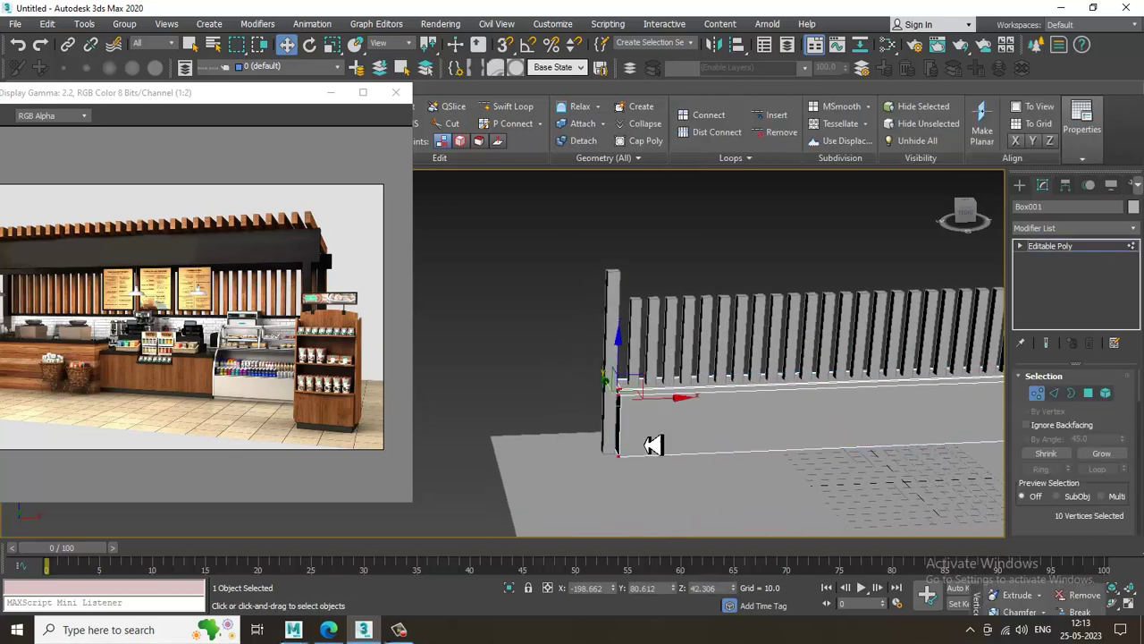
left_click_drag(674, 415, 543, 400)
left_click(1076, 252)
Step: Move the tall post along -X to about X -262, just outside the lengthened counter's end
middle_click_drag(718, 367, 752, 388)
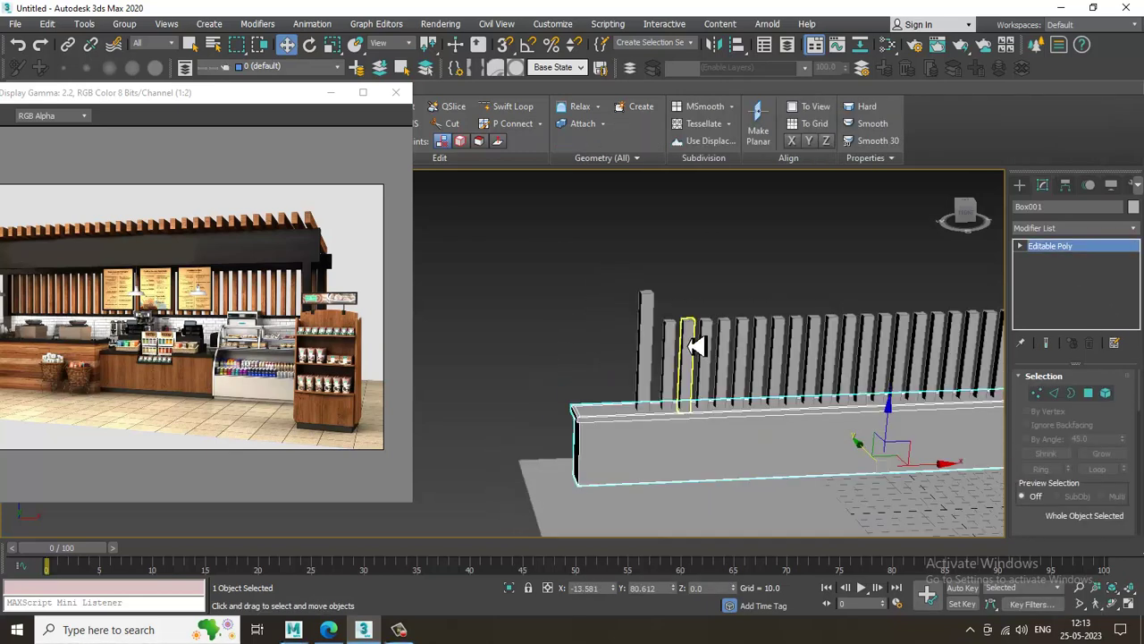
left_click(671, 350)
left_click(693, 355, "ctrl")
scroll(693, 393, "up", 4)
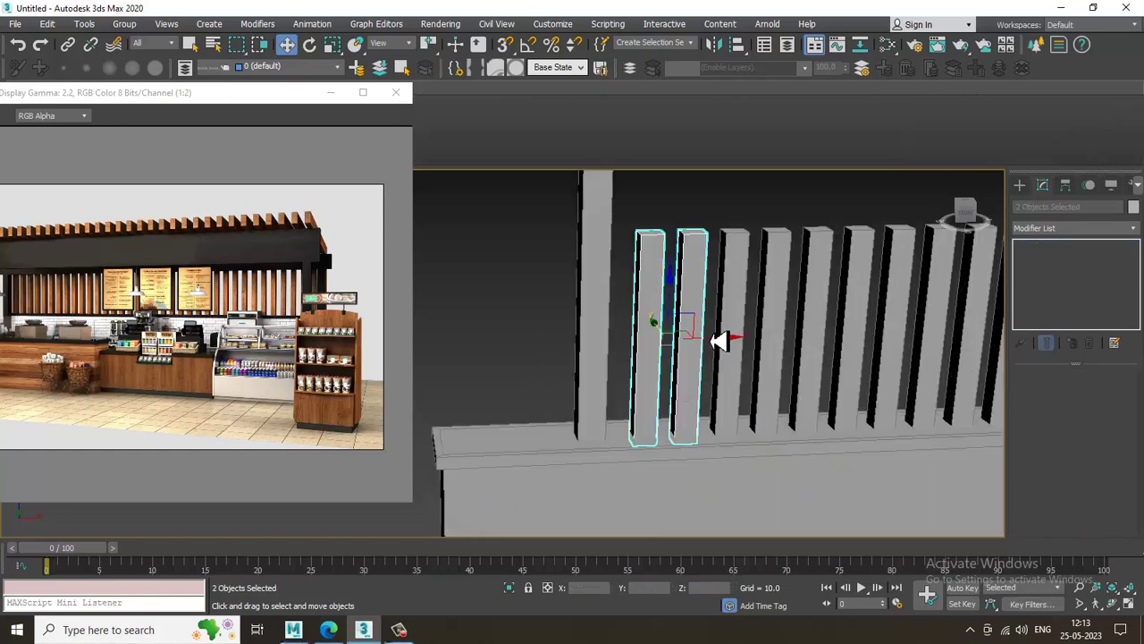
left_click(608, 316)
middle_click_drag(608, 316, 649, 373, "alt")
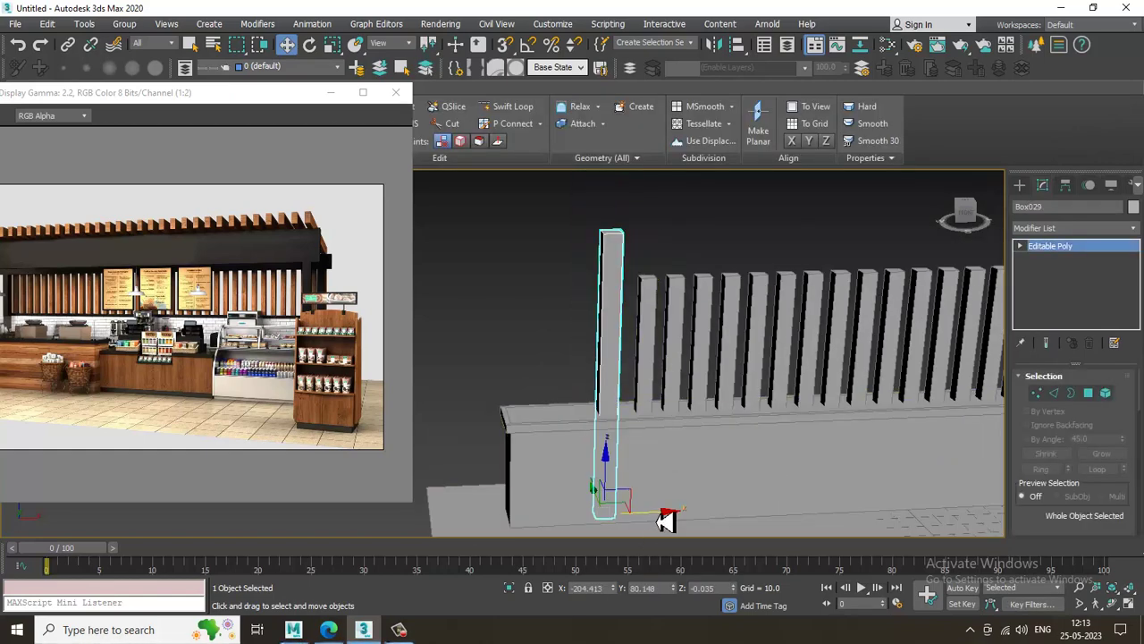
left_click_drag(665, 521, 552, 513)
Step: Clone the four slats nearest the post along -X to fill the gap over the counter with matching spacing
left_click(650, 351)
left_click(676, 357, "ctrl")
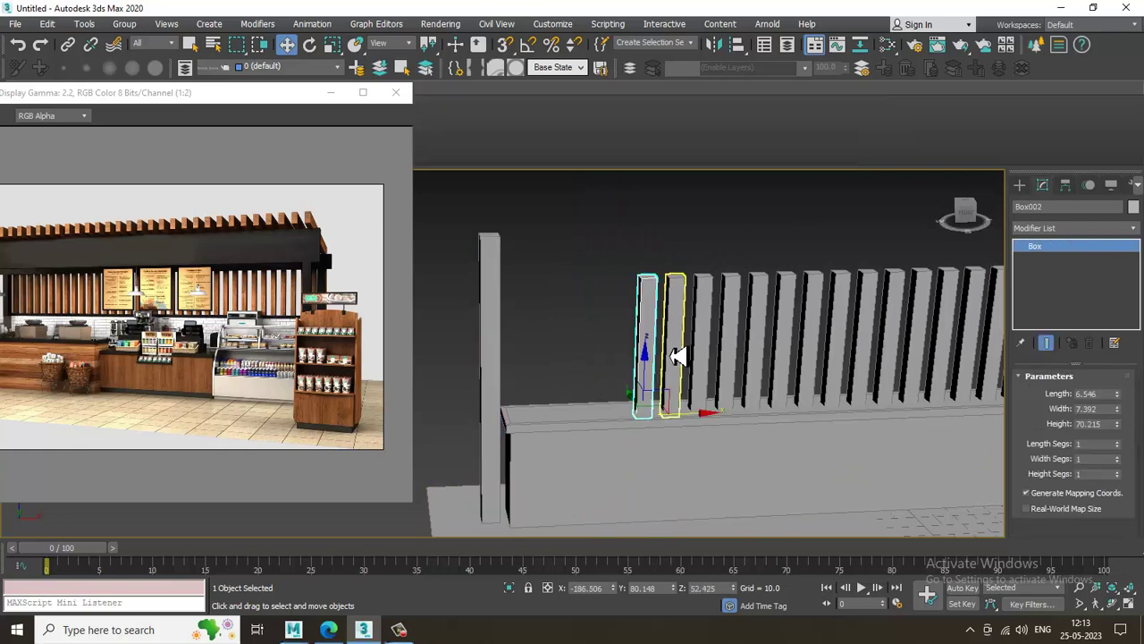
left_click(705, 367, "ctrl")
left_click(733, 371, "ctrl")
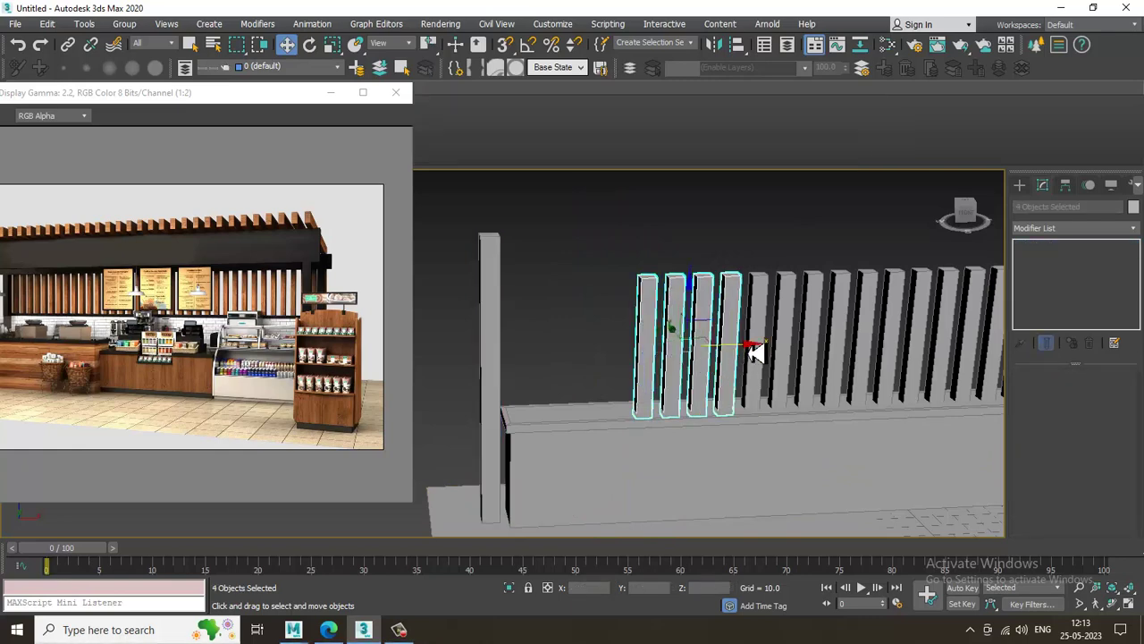
left_click_drag(755, 353, 649, 374)
left_click(586, 377)
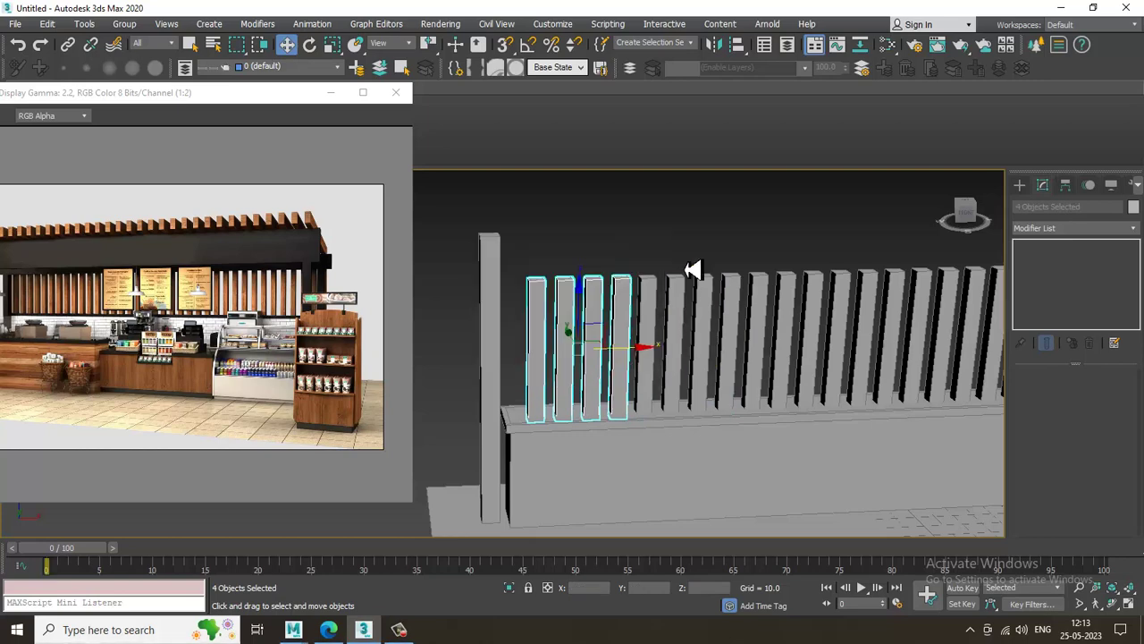
left_click(694, 270)
Step: Add an edge loop near the top of the tall post with Swift Loop, about level with the slat tops
middle_click_drag(623, 409, 639, 380, "alt")
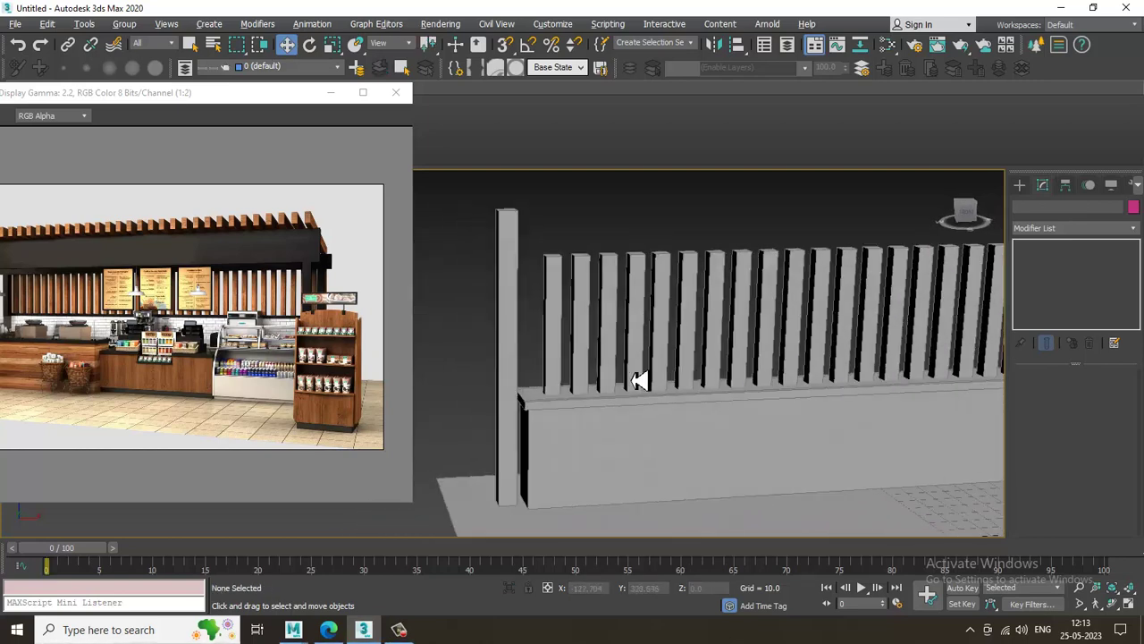
left_click(506, 291)
middle_click_drag(506, 288, 510, 301)
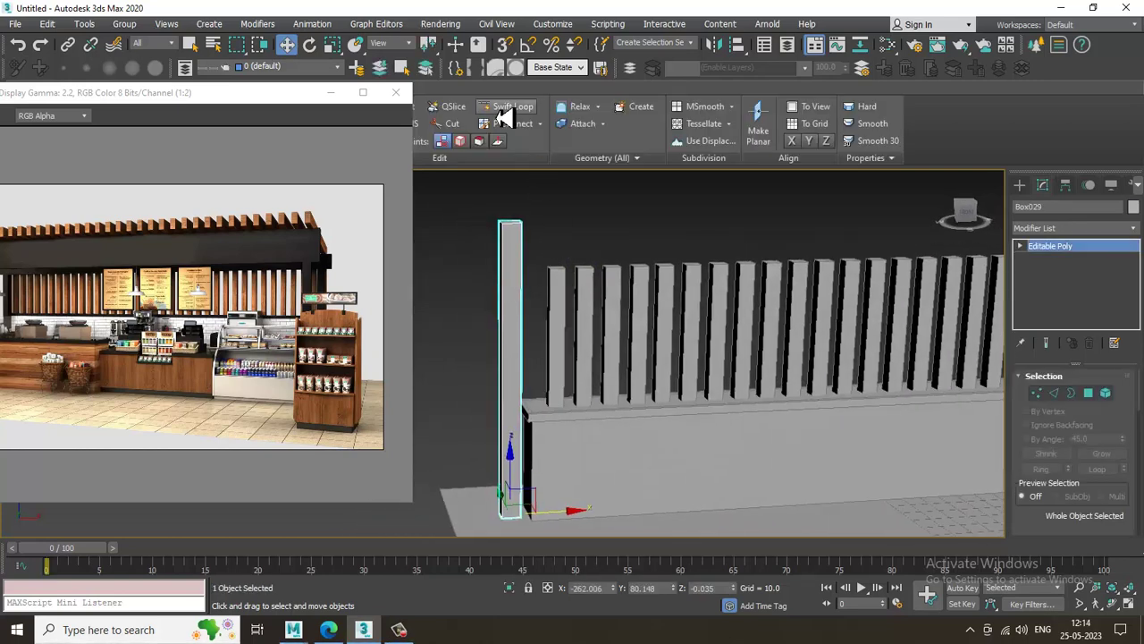
key("alt+shift+w")
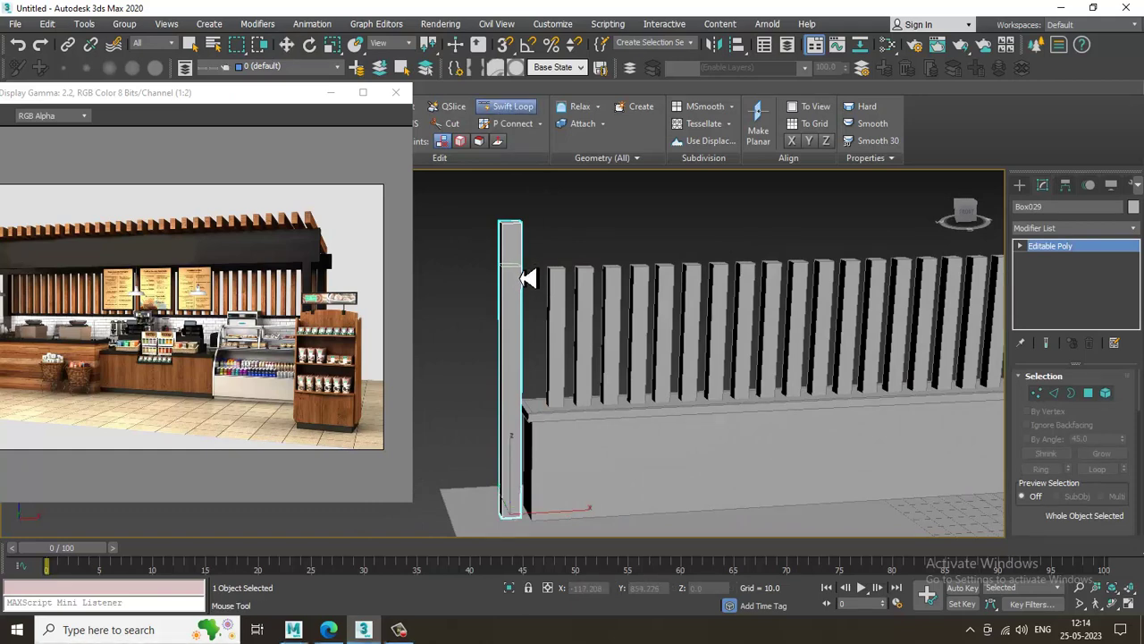
key("w")
Step: Align the post's loop vertices with the slat tops at about Z 122.8 and raise its top vertices to about Z 147.4
key("alt+w")
key("alt+w")
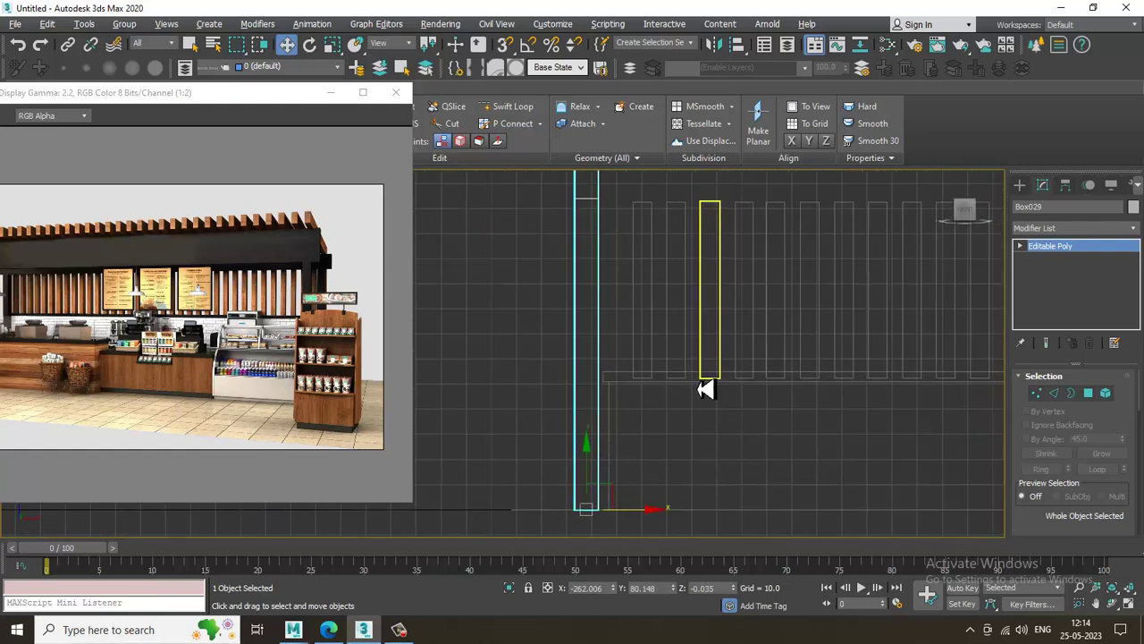
middle_click_drag(660, 251, 654, 339)
scroll(654, 340, "up", 2)
key("1")
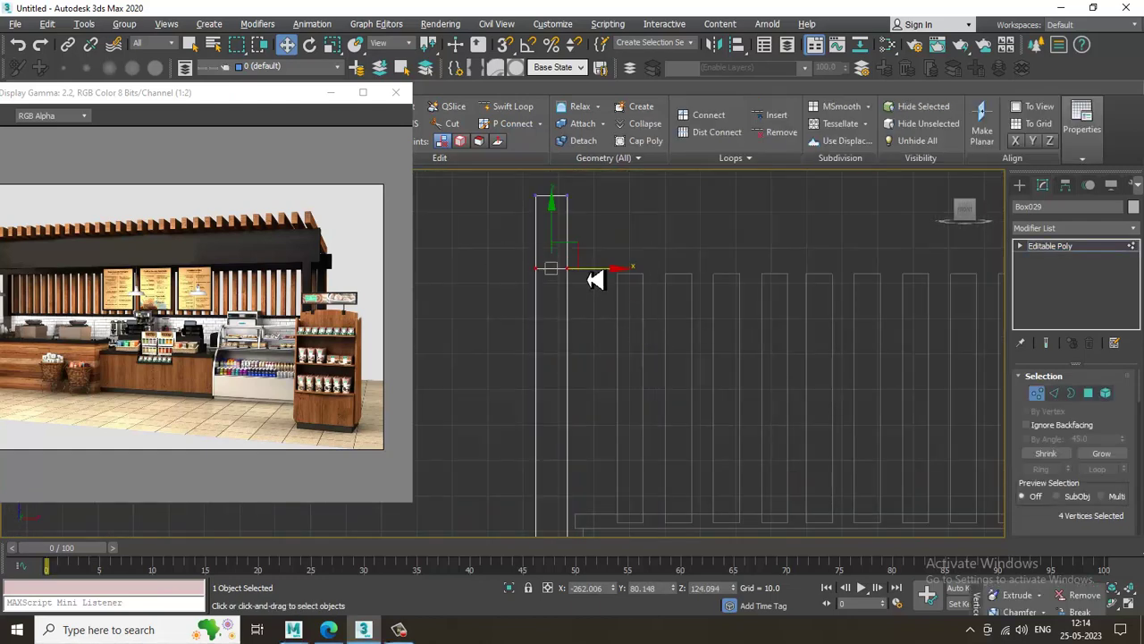
middle_click_drag(561, 250, 575, 321)
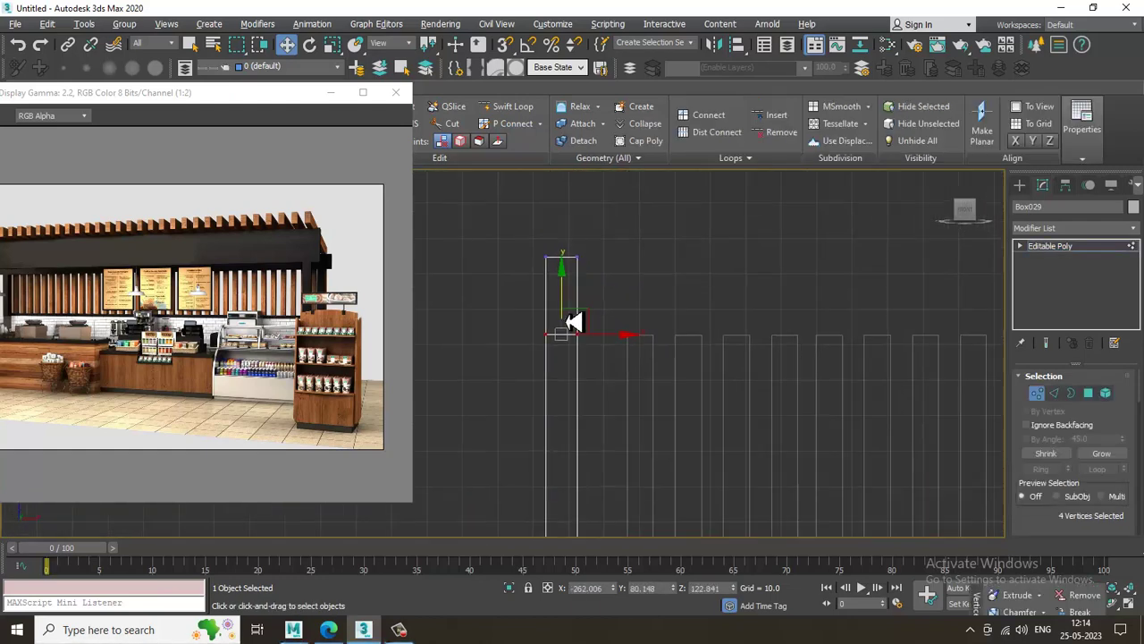
left_click_drag(528, 222, 622, 279)
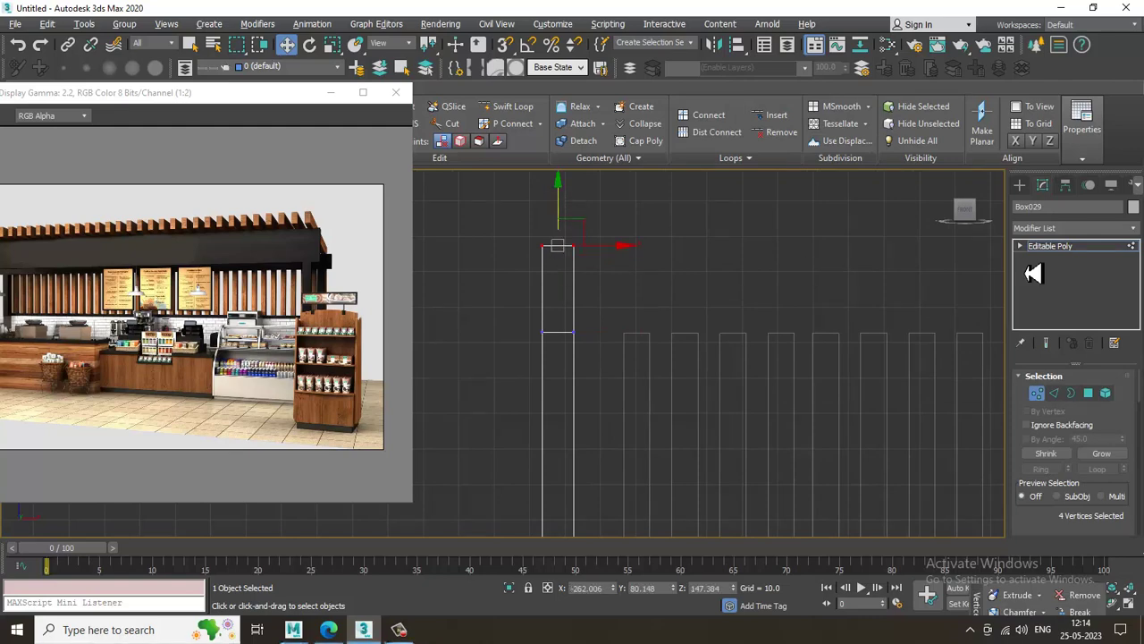
Step: Clone the tall post along X to about X 180, just outside the counter's opposite end
left_click(1060, 245)
scroll(562, 325, "down", 5)
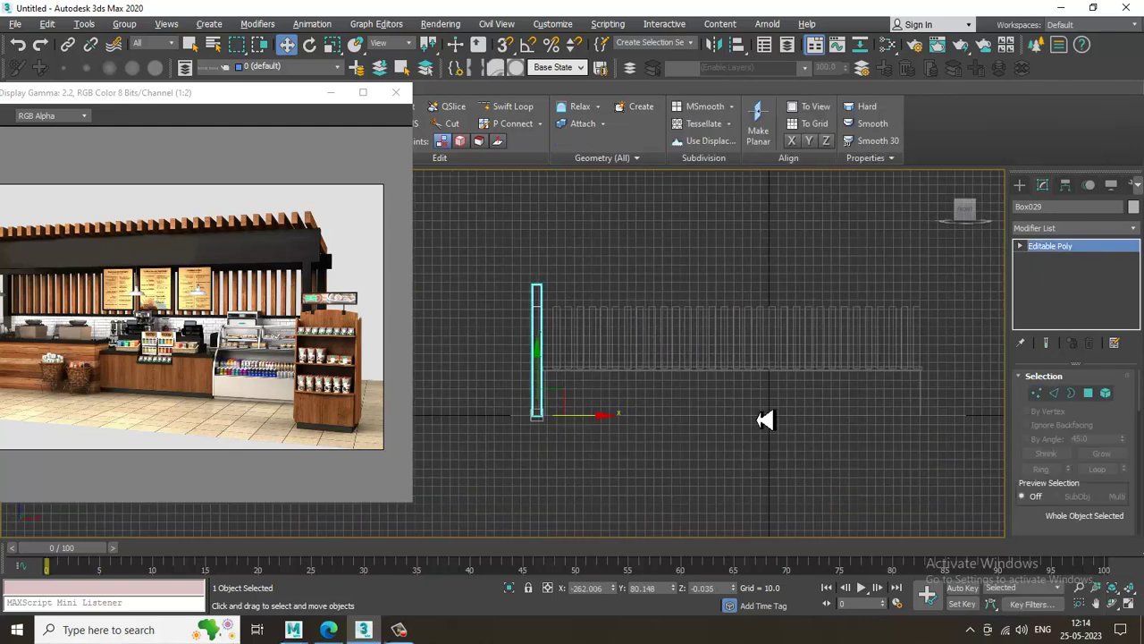
left_click_drag(594, 424, 981, 427, "shift")
left_click(590, 379)
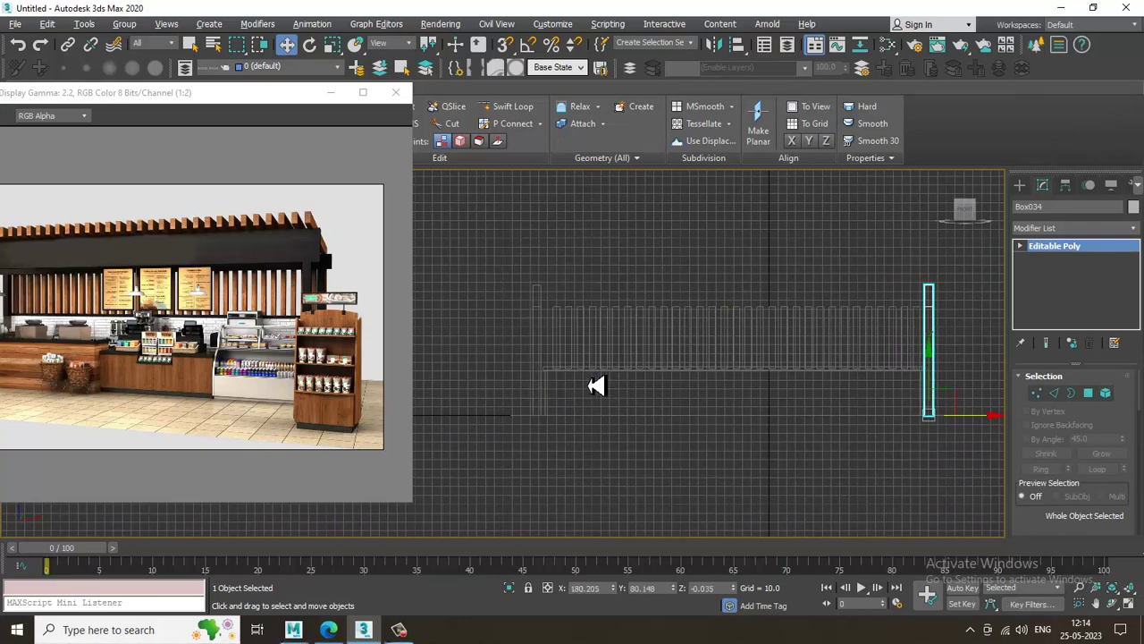
Step: Examine the counter, slats and both end posts from several angles in the perspective view
key("alt+w")
middle_click(833, 478)
key("alt+w")
middle_click_drag(723, 388, 495, 376)
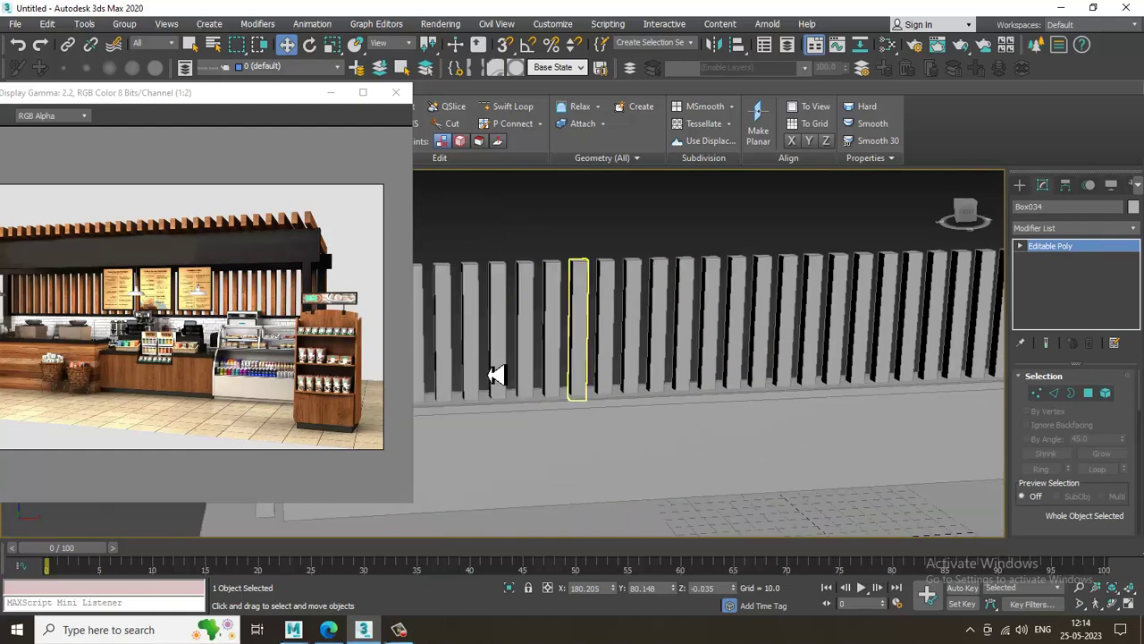
middle_click_drag(772, 419, 872, 417, "alt")
scroll(872, 416, "down", 4)
middle_click_drag(720, 410, 819, 402, "alt")
middle_click_drag(590, 379, 784, 390)
Step: Save the scene as stall_1 in the Coffee folder inside May 2023 on drive D
key("ctrl+s")
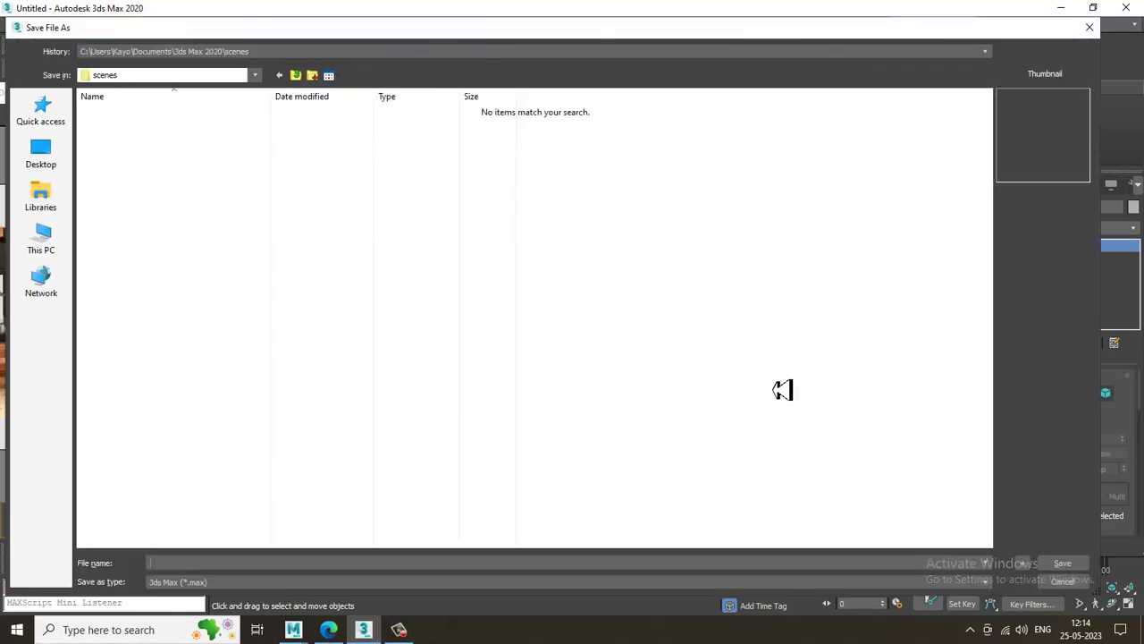
left_click(40, 237)
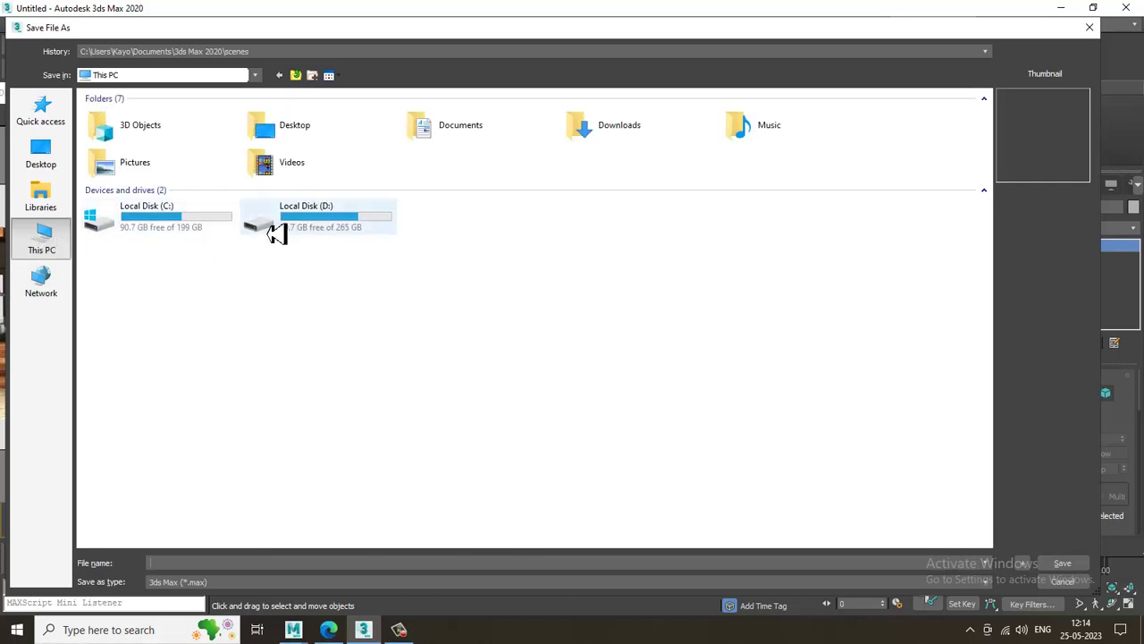
left_click(309, 221)
left_click(190, 357)
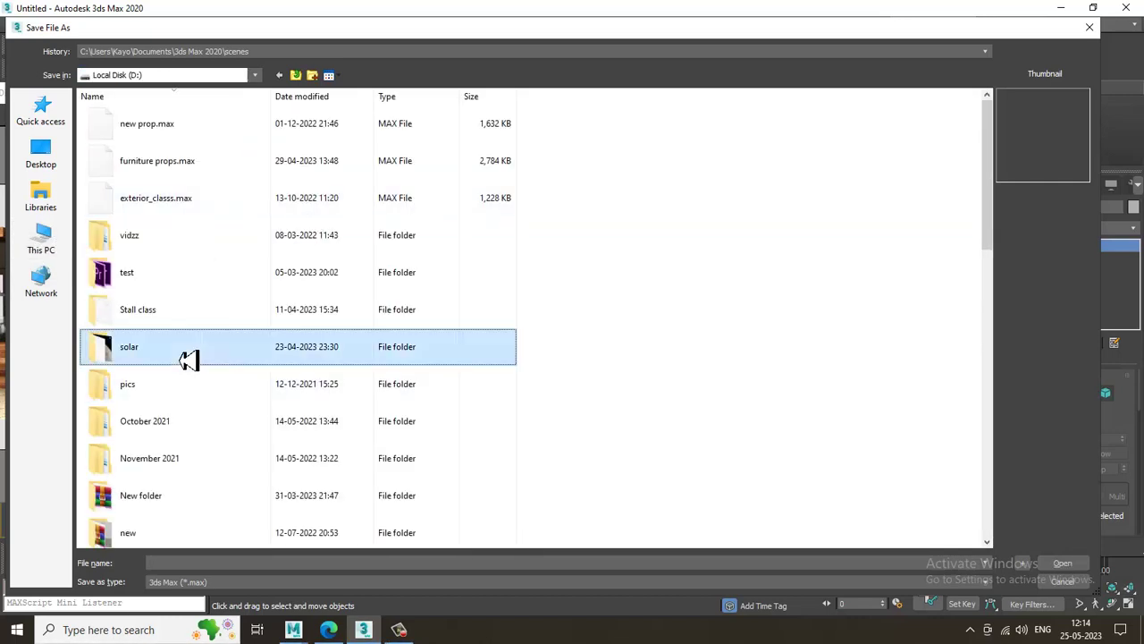
key("m")
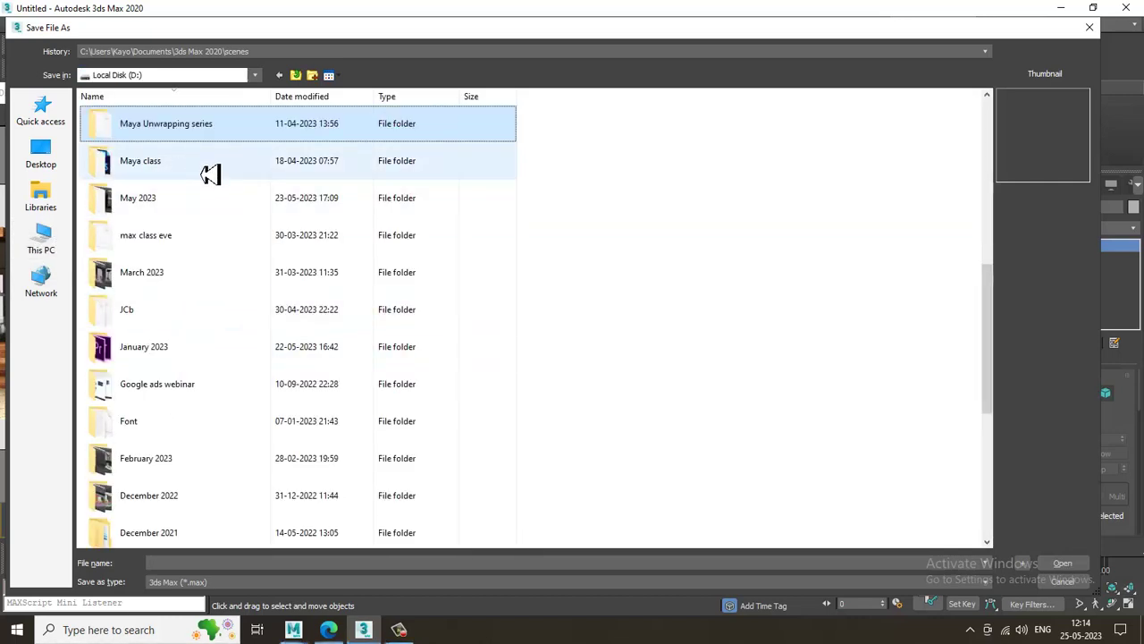
double_click(214, 207)
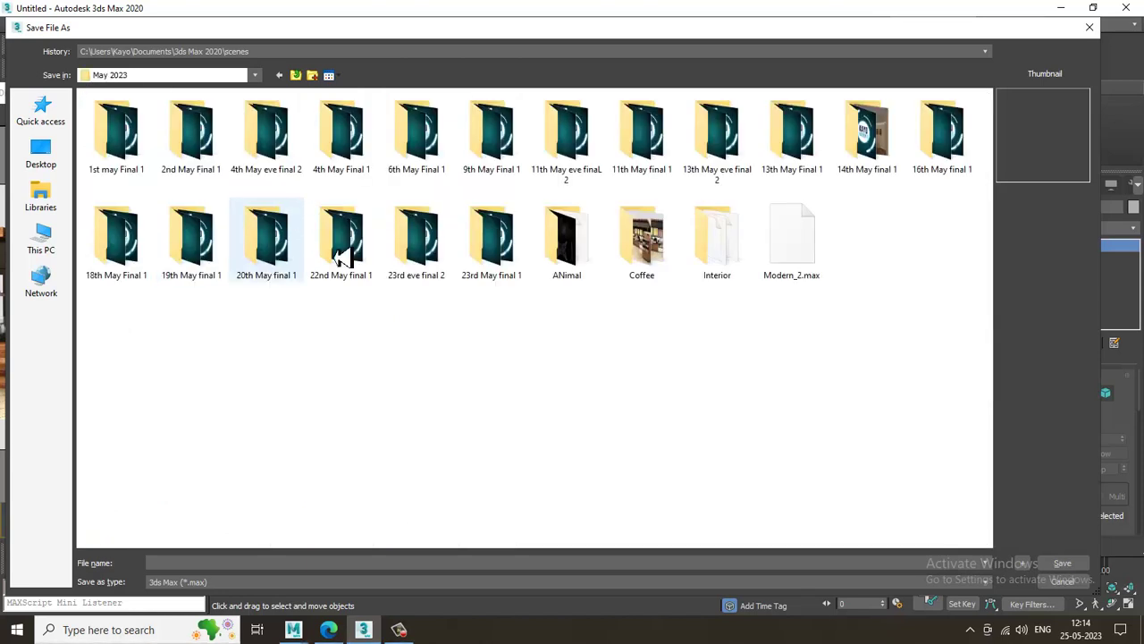
double_click(672, 264)
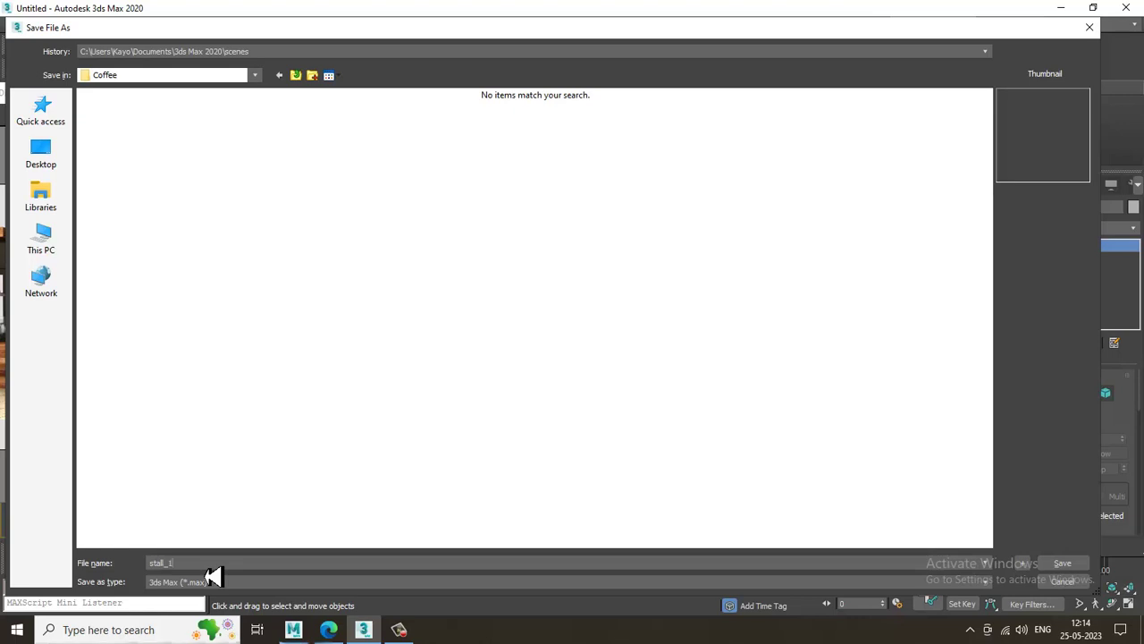
key("Return")
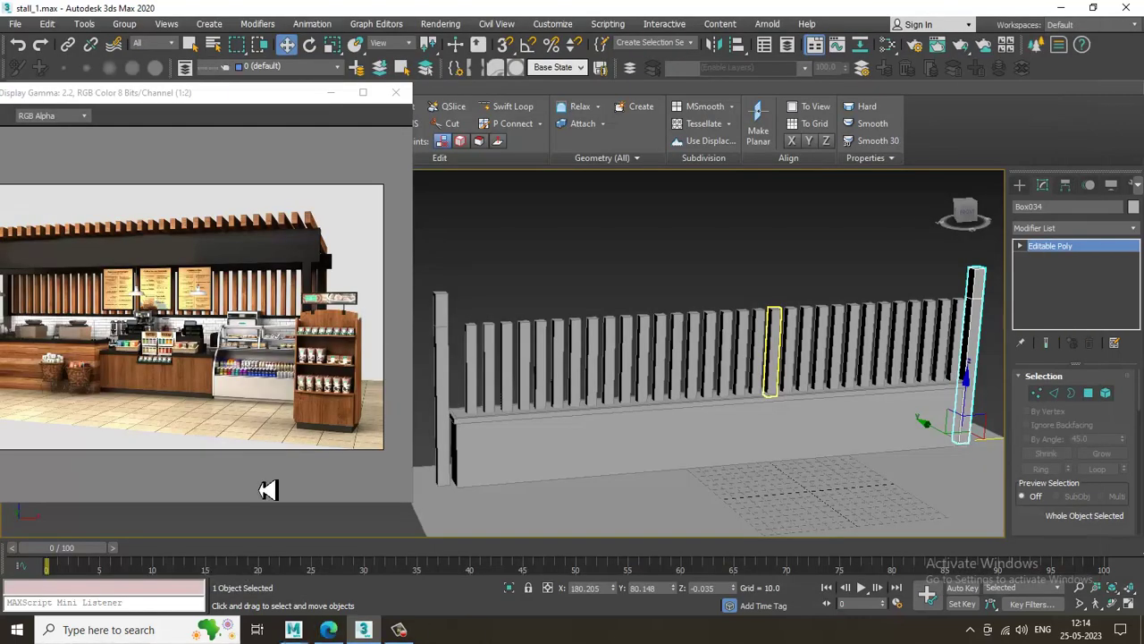
Step: Attach the original tall post to the cloned post so both form one editable poly
left_click_drag(1049, 537, 1043, 448)
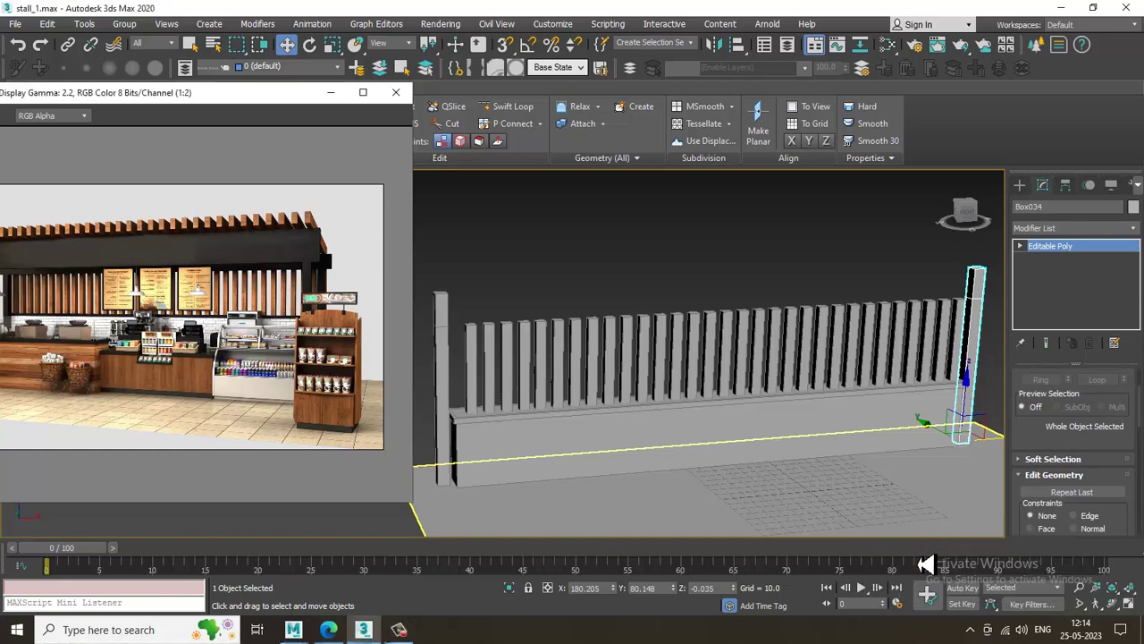
scroll(1058, 423, "down", 3)
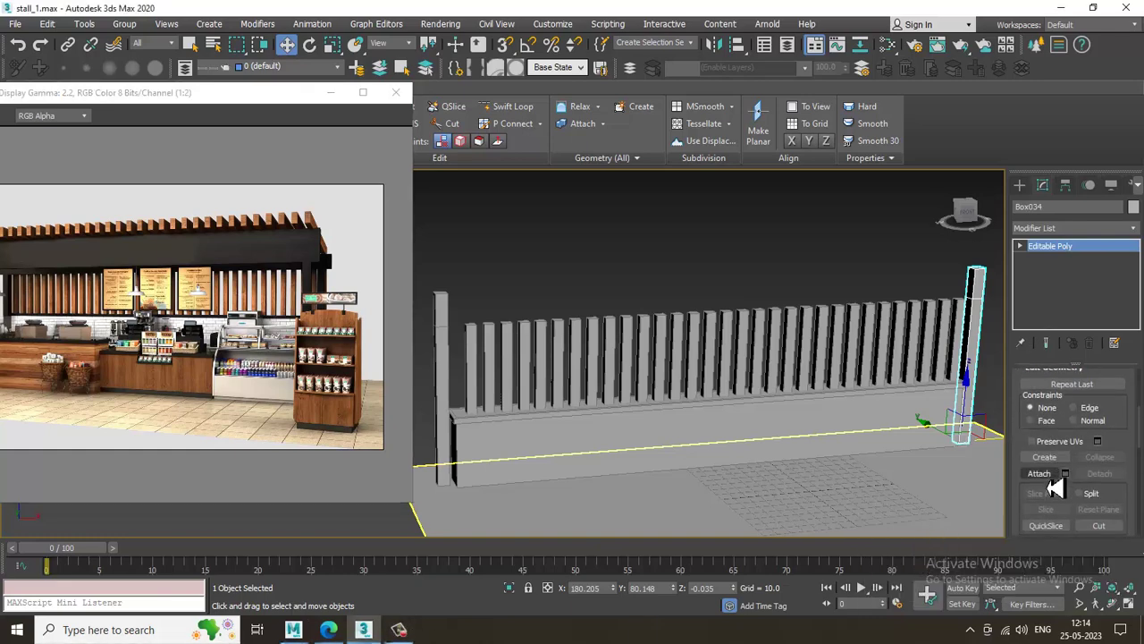
left_click(1046, 480)
left_click(444, 321)
right_click(533, 334)
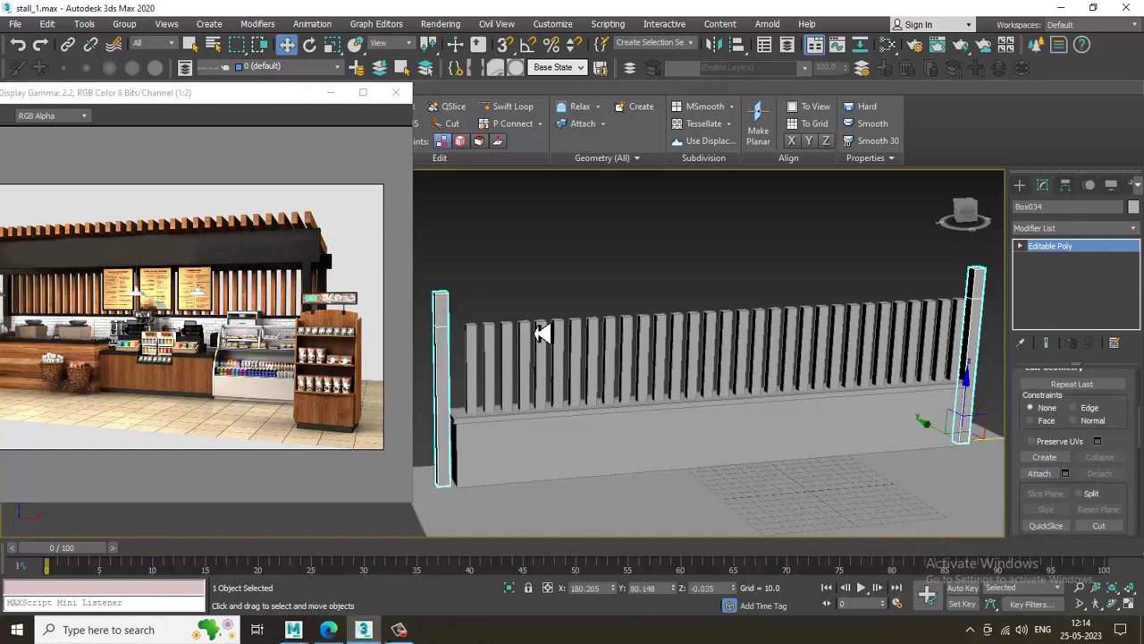
mouse_move(749, 350)
middle_mouse_down("alt")
mouse_move(714, 342)
mouse_move(758, 357)
middle_mouse_up("alt")
middle_click_drag(604, 336, 480, 350, "alt")
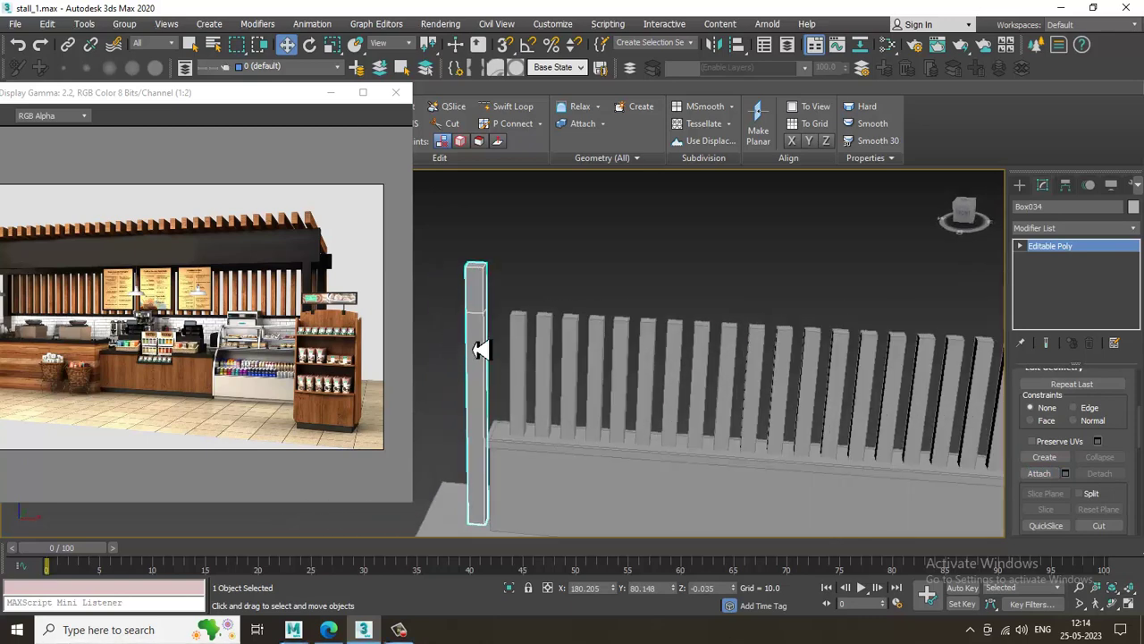
left_click(531, 404)
mouse_move(567, 447)
left_mouse_down()
mouse_move(548, 444)
mouse_move(573, 447)
left_mouse_up()
left_click(639, 380)
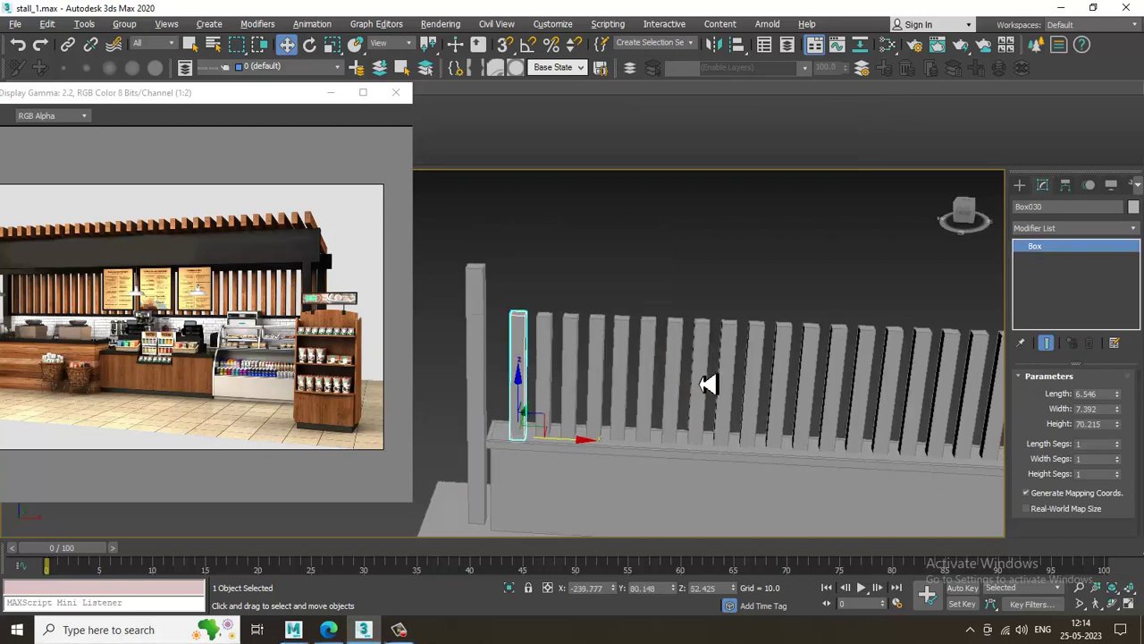
middle_click_drag(709, 384, 700, 380)
key("ctrl+d")
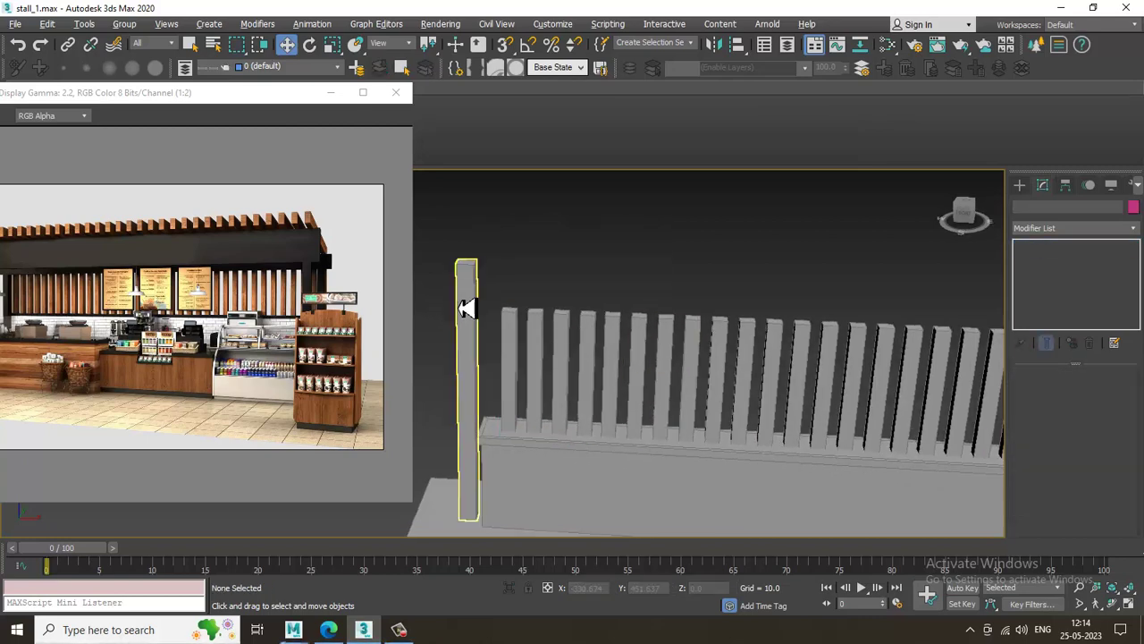
Step: Bridge the facing inner polygons of the two posts' top sections to form a horizontal beam above the slats
left_click(467, 308)
middle_click_drag(511, 312, 704, 325, "alt")
left_click(509, 257)
scroll(574, 284, "down", 4)
scroll(778, 318, "up", 3)
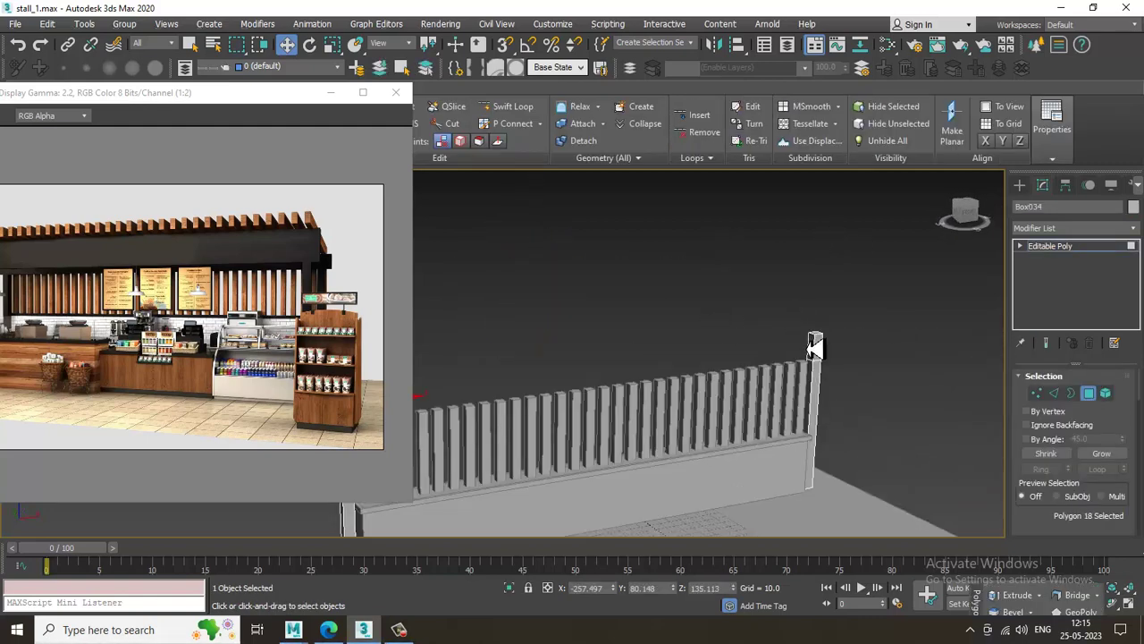
left_click(812, 357, "ctrl")
left_click_drag(1031, 536, 1021, 355)
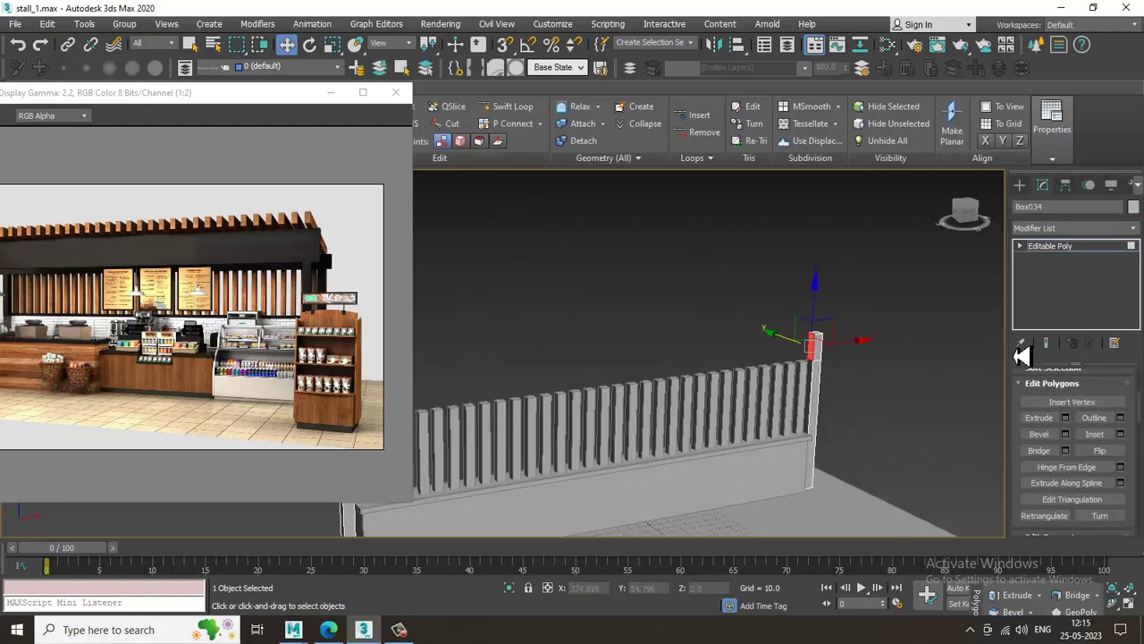
left_click(1042, 454)
middle_click_drag(966, 429, 746, 301, "alt")
middle_click_drag(893, 344, 808, 343)
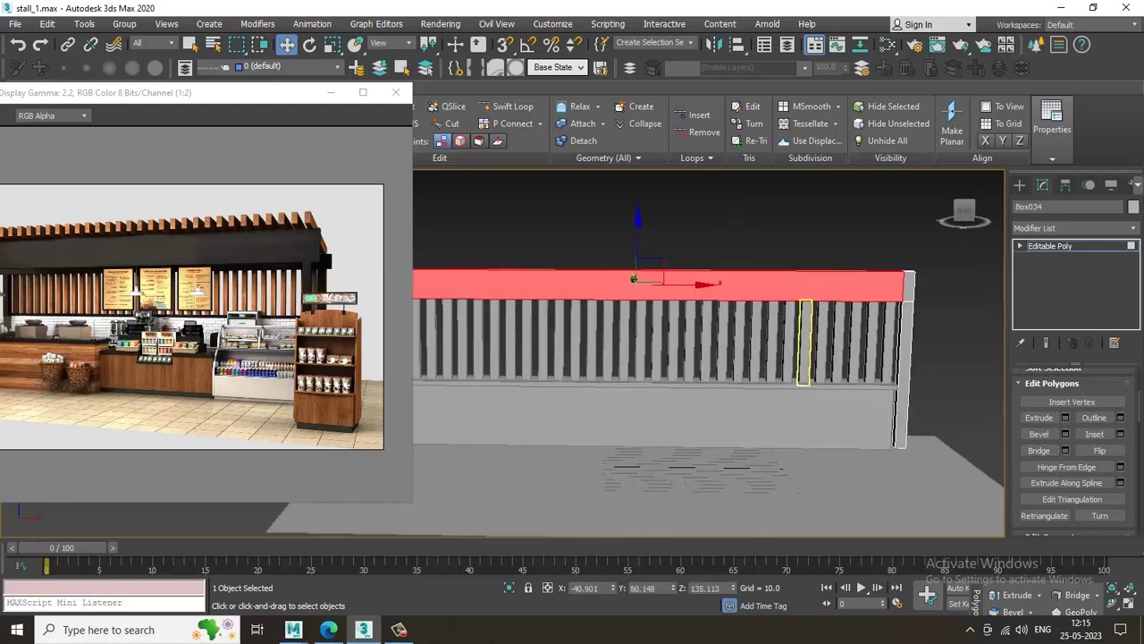
left_click(1121, 257)
Step: Shift all 31 slats slightly along X in the front view to centre them between the posts
key("alt+w")
key("alt+w")
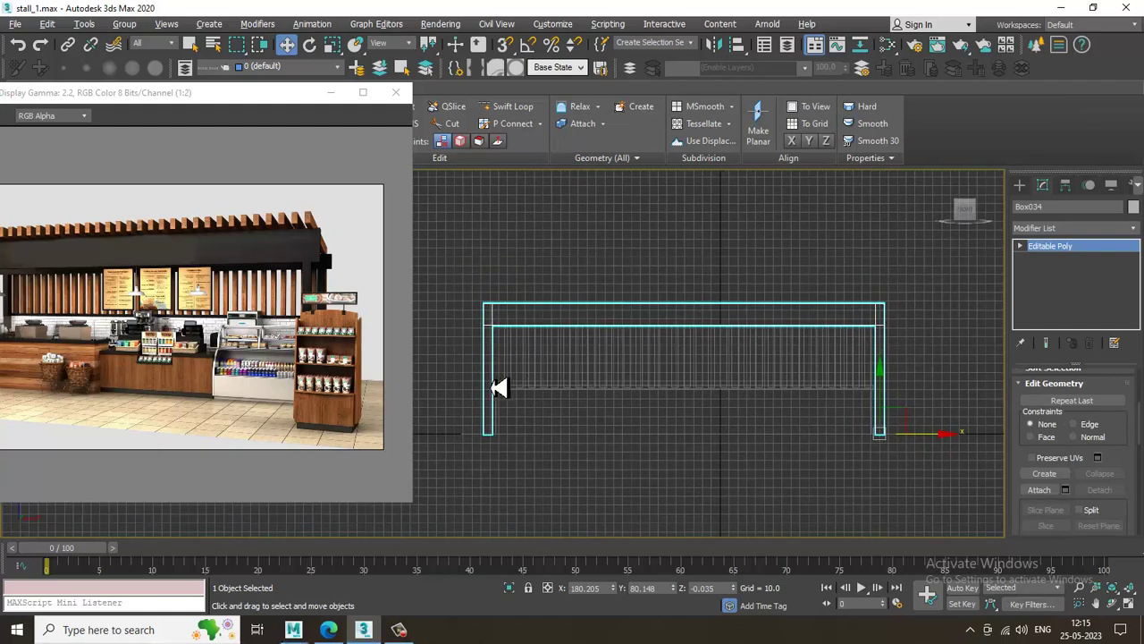
scroll(498, 384, "up", 3)
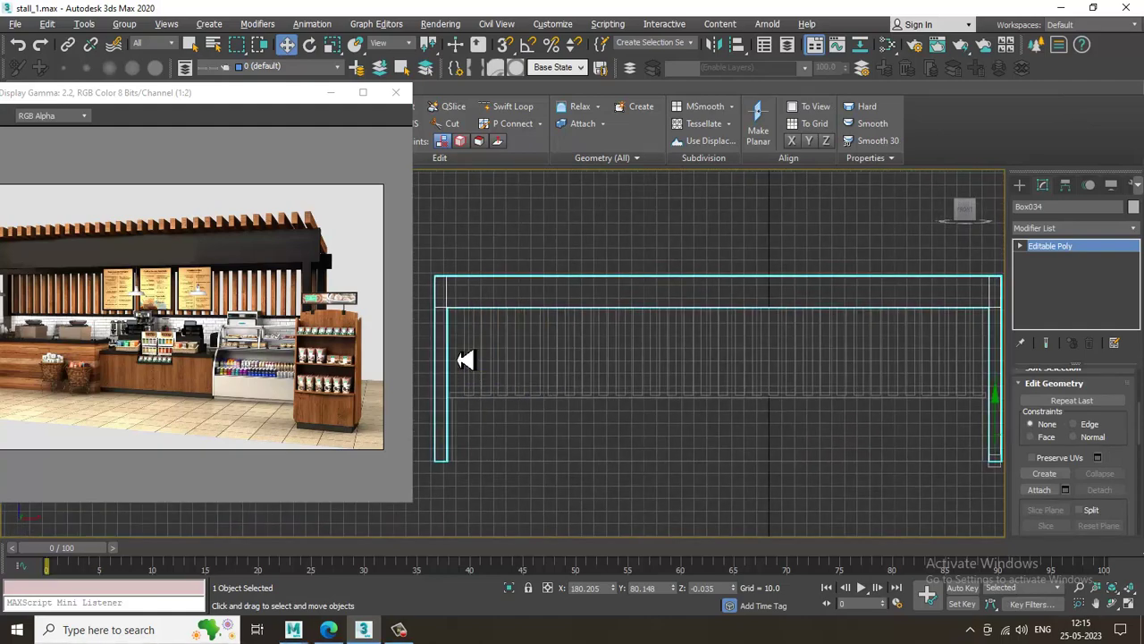
left_click(992, 374)
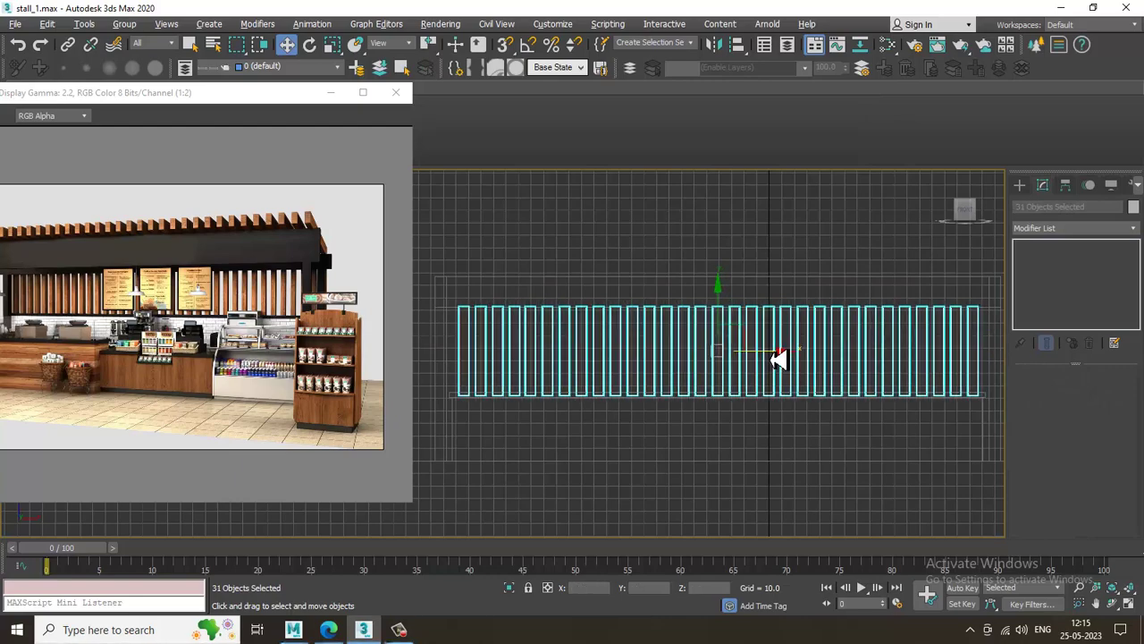
left_click_drag(787, 361, 783, 360)
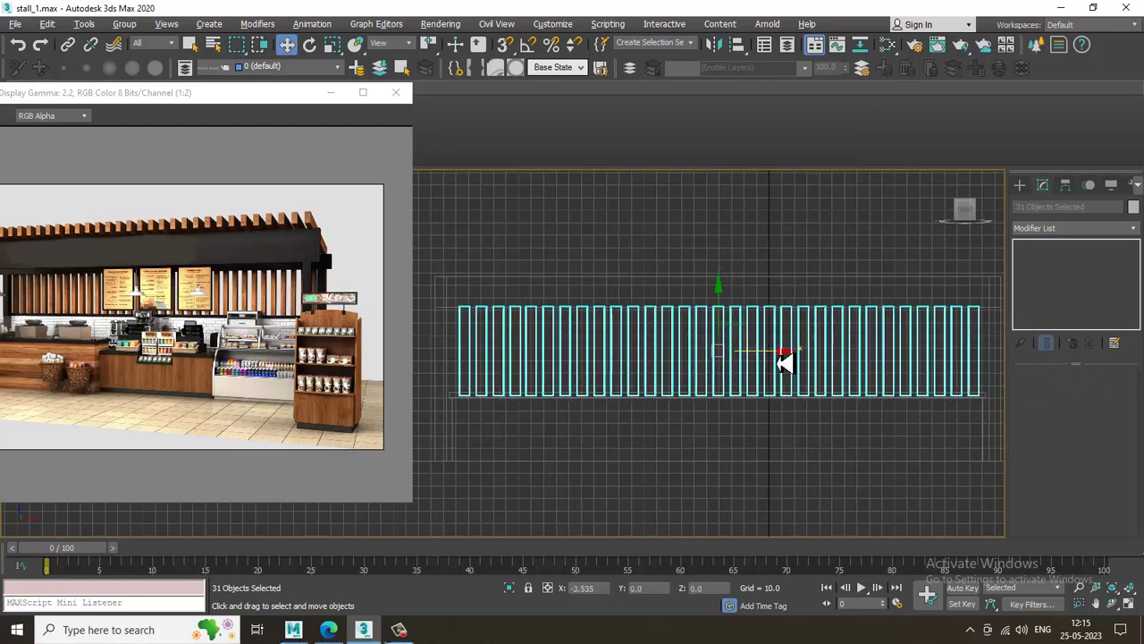
Step: Deselect the slats in the perspective view and save the scene
key("alt+w")
middle_click(807, 447)
key("alt+w")
middle_click_drag(774, 435, 848, 350, "alt")
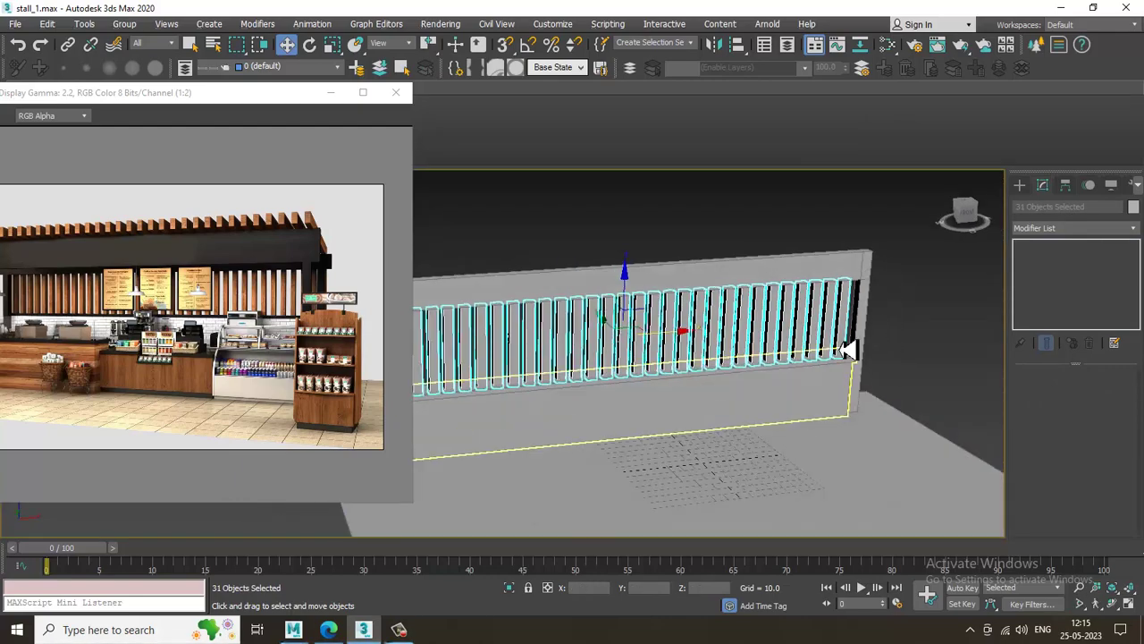
left_click(894, 310)
key("ctrl+s")
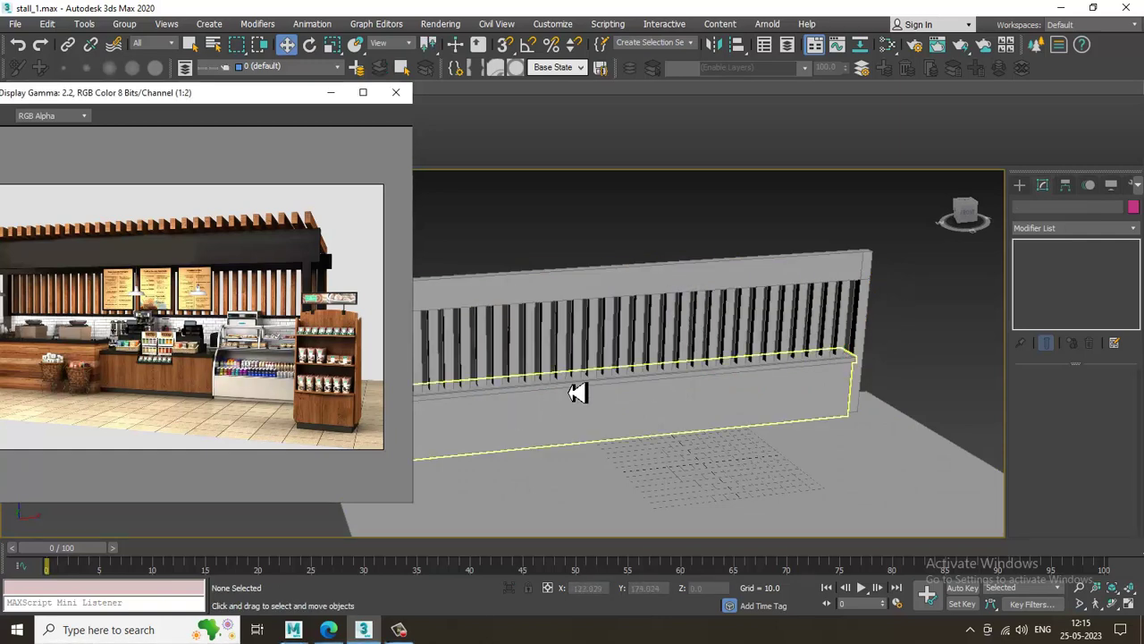
Step: Raise the 16 top vertices of the back counter to about Z 76.6 to make it taller
middle_click_drag(613, 373, 649, 352, "alt")
left_click(634, 370)
key("1")
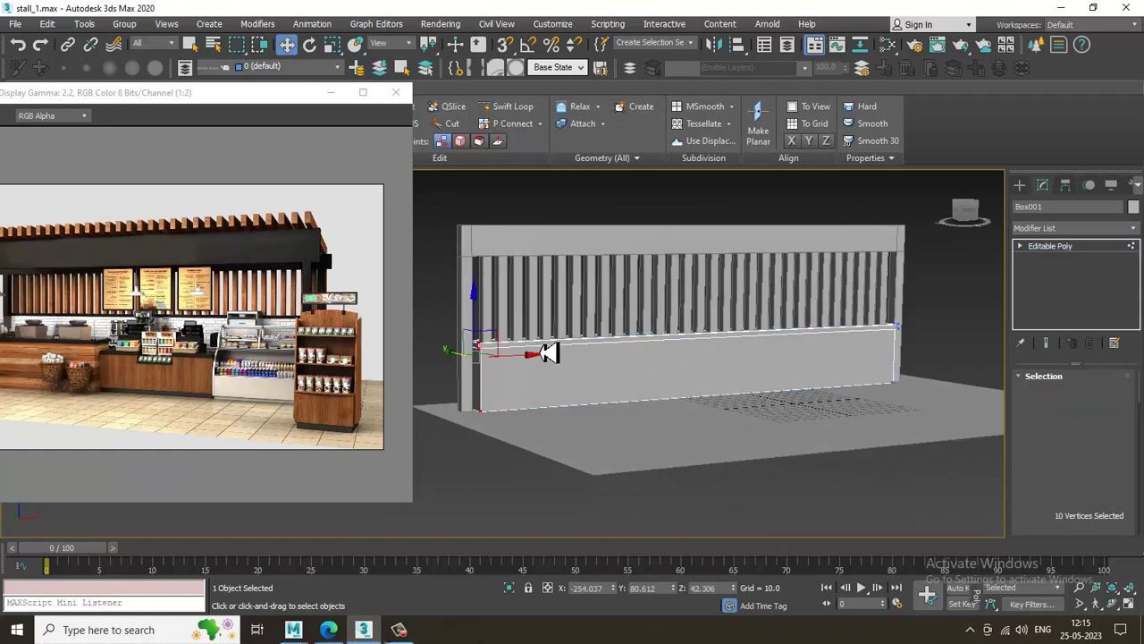
left_click_drag(549, 353, 613, 355)
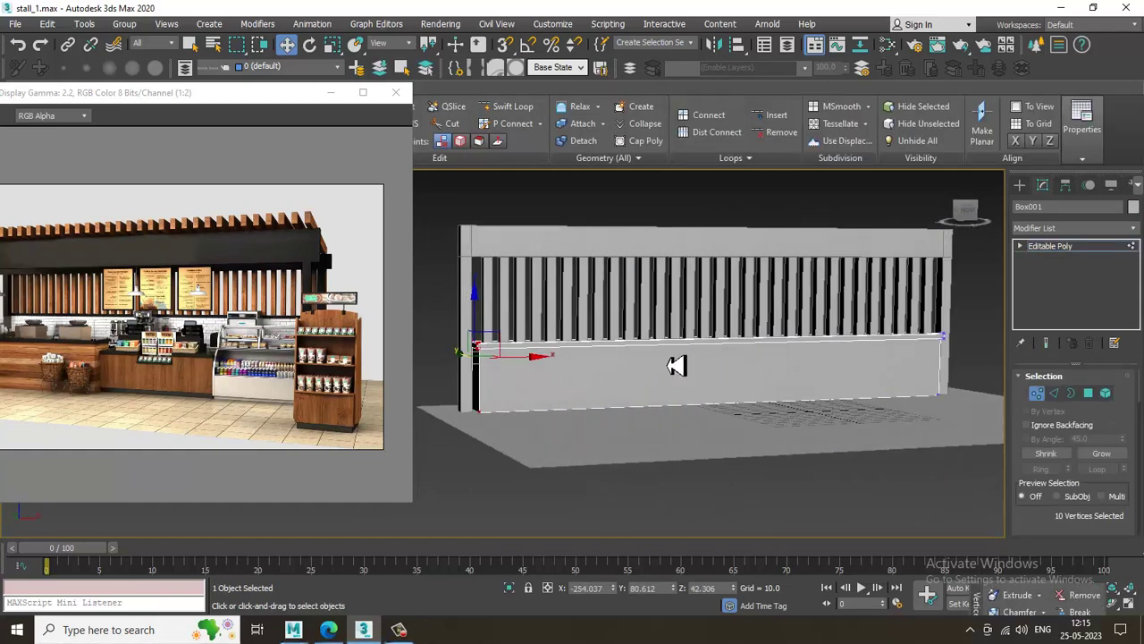
middle_click_drag(669, 365, 686, 349, "alt")
left_click_drag(1057, 400, 895, 388)
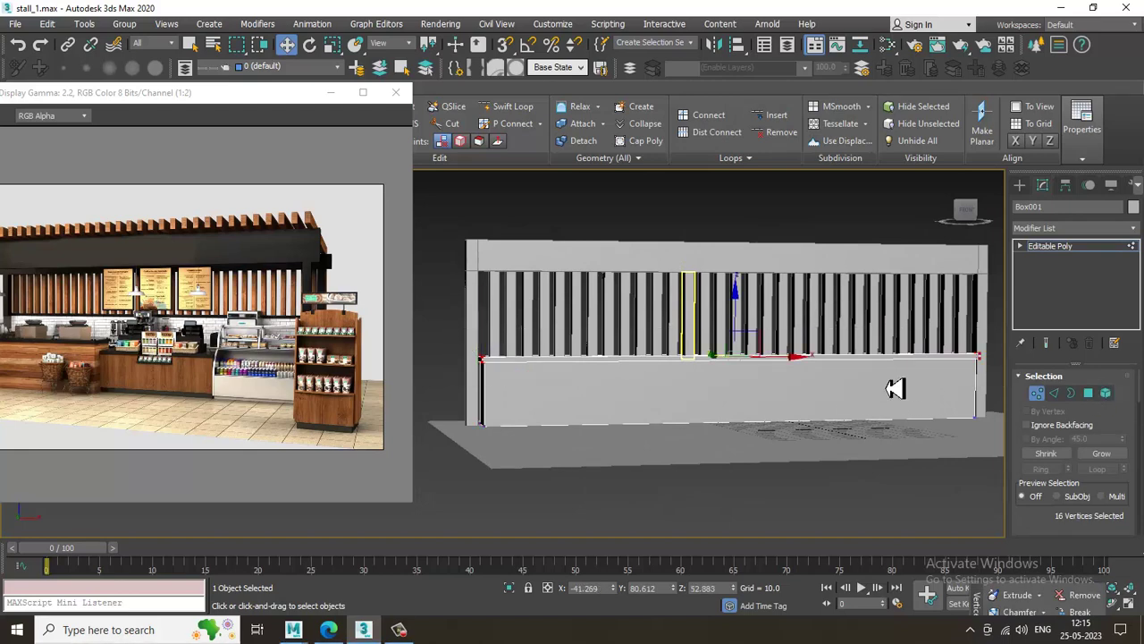
left_click_drag(745, 324, 744, 295)
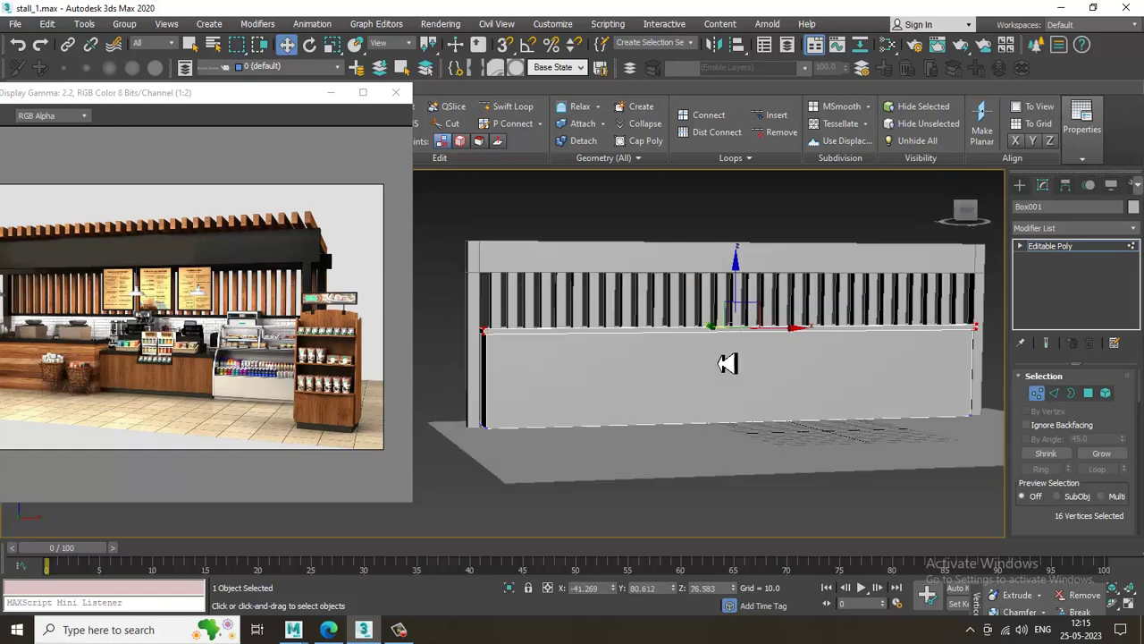
left_click(1092, 251)
Step: Raise the beam's 16 vertices, including the post tops, to about Z 175.8 to increase the frame's height
left_click(748, 267)
key("1")
scroll(617, 340, "down", 4)
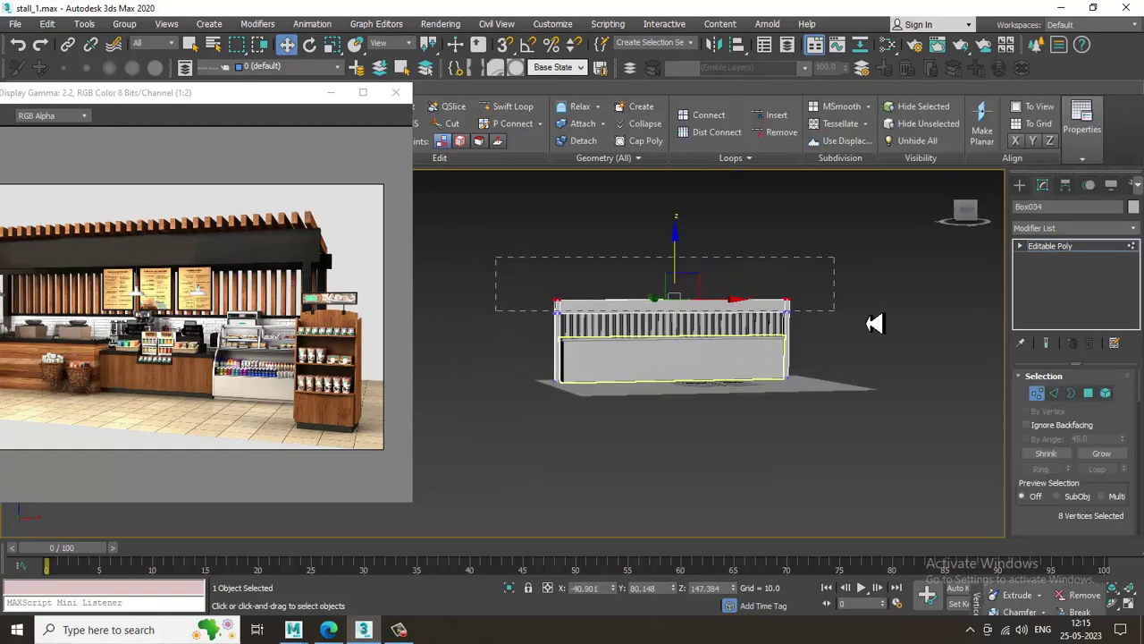
left_click_drag(876, 328, 878, 328)
scroll(741, 295, "up", 4)
left_click_drag(581, 288, 594, 237)
middle_click_drag(681, 299, 836, 291)
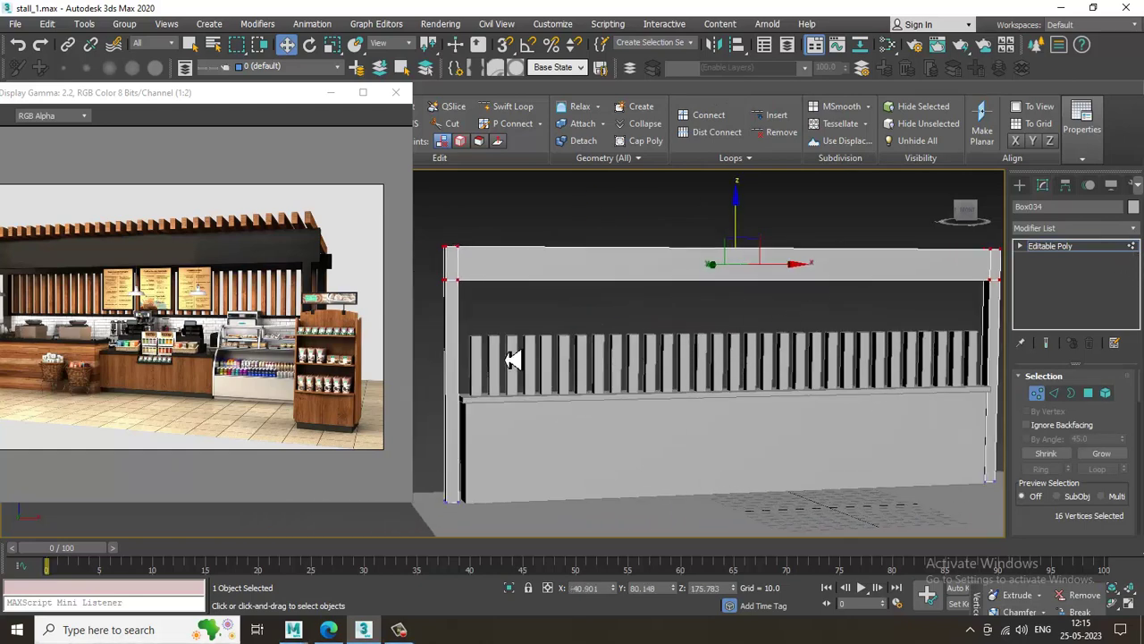
scroll(558, 394, "down", 3)
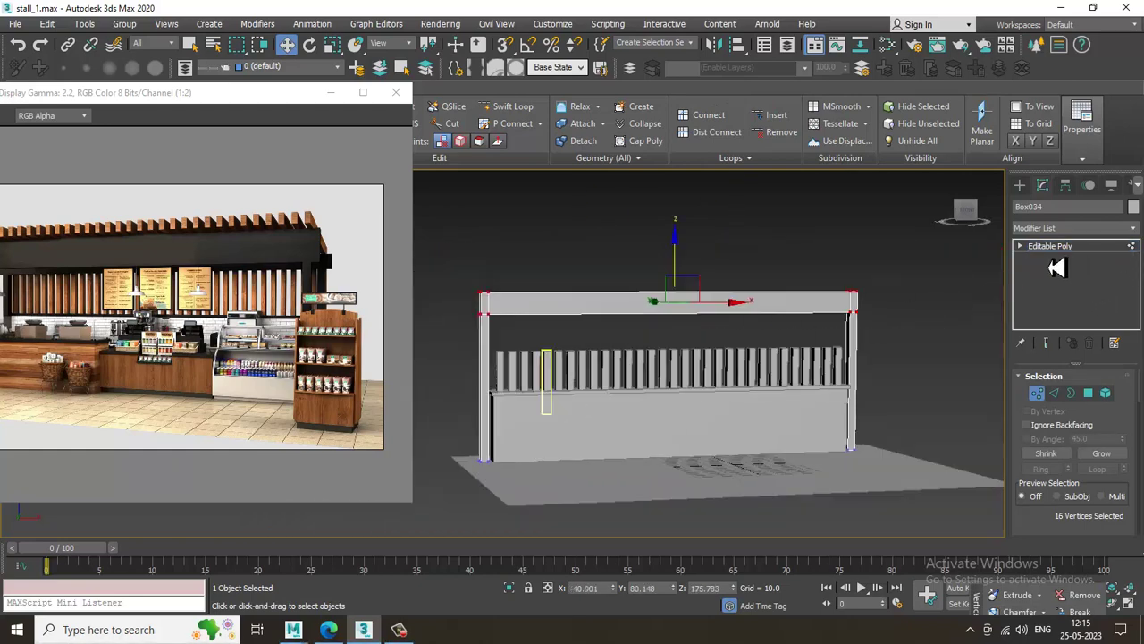
left_click(1053, 247)
Step: Raise the 31 slats onto the back counter's top and stretch them vertically until they reach the beam
left_click_drag(847, 371, 891, 378)
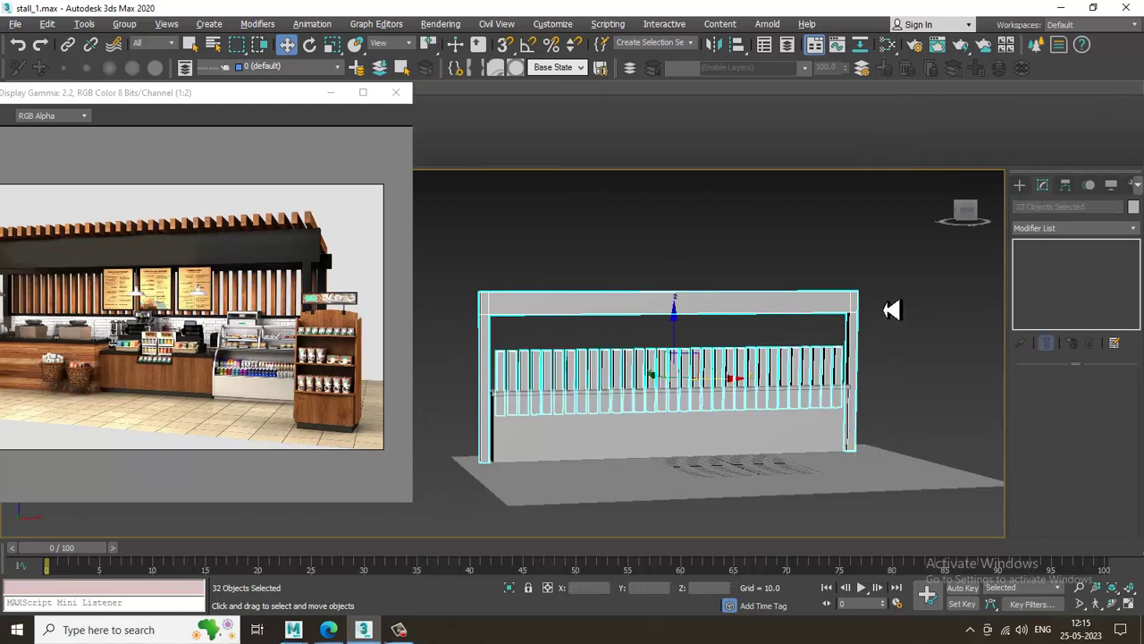
left_click(810, 310, "alt")
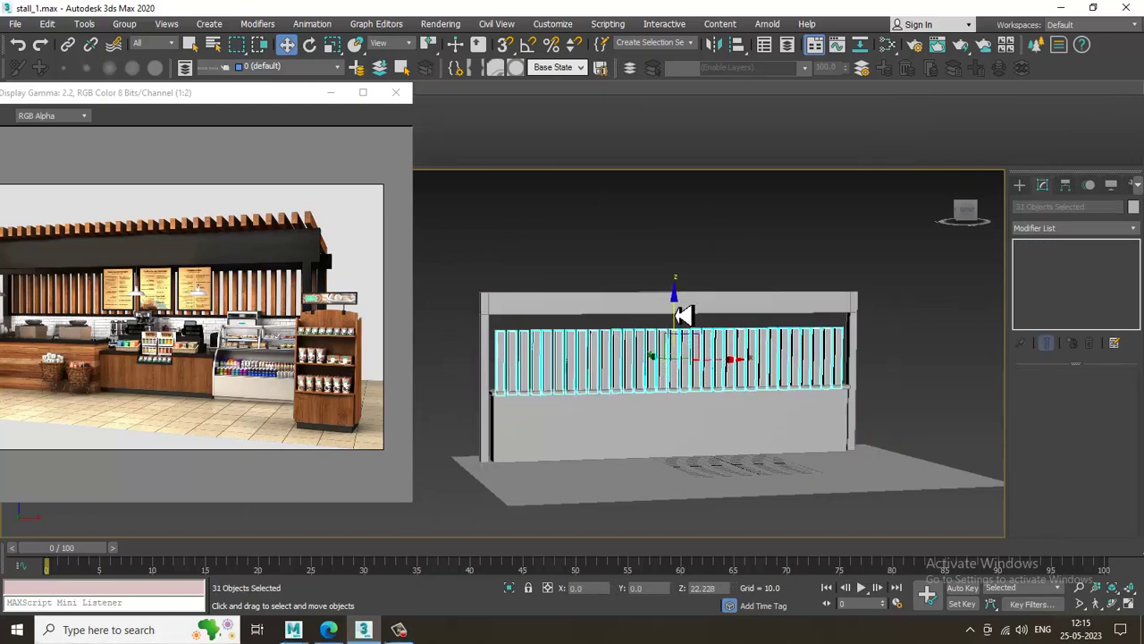
scroll(682, 335, "up", 2)
key("r")
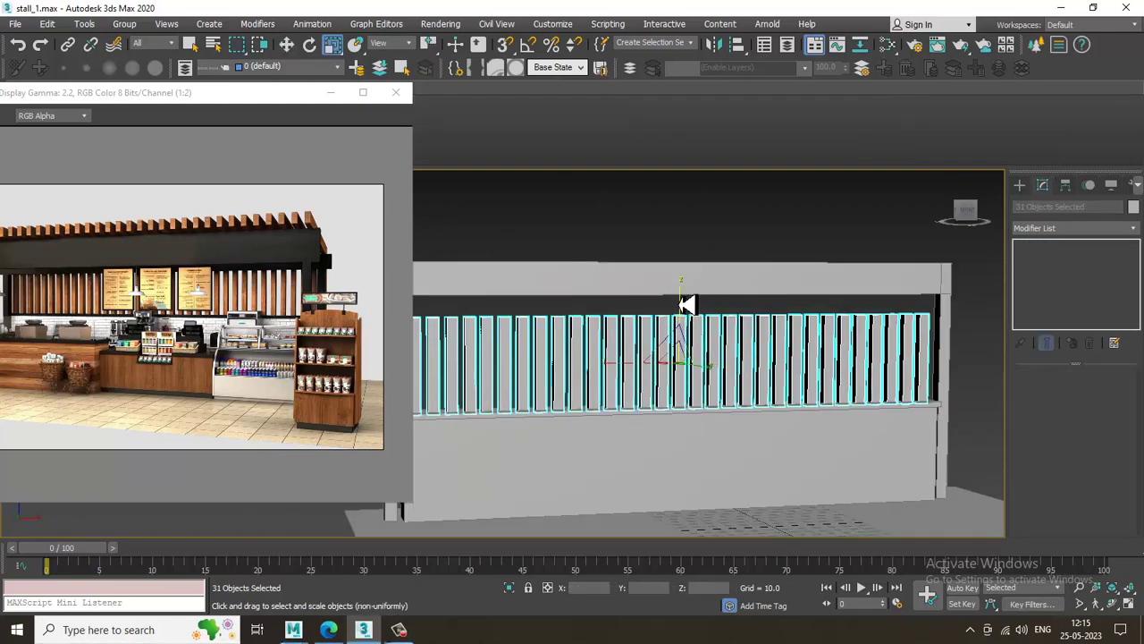
mouse_move(685, 304)
left_mouse_down()
mouse_move(688, 287)
mouse_move(690, 310)
left_mouse_up()
key("w")
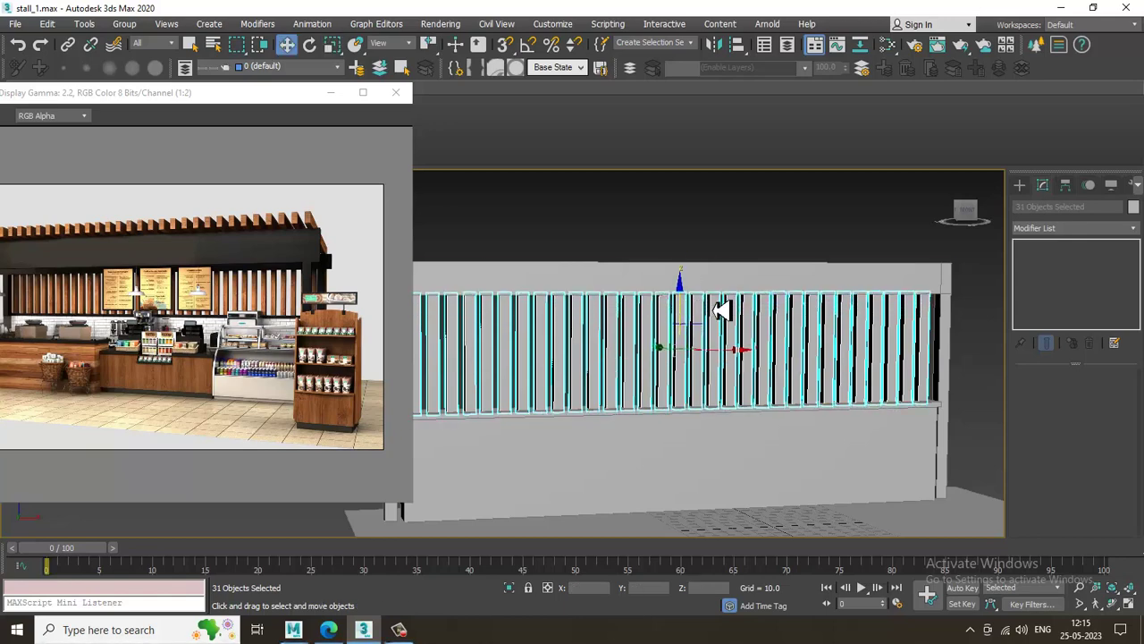
left_click(789, 233)
middle_click_drag(898, 410, 875, 412, "alt")
scroll(779, 417, "down", 6)
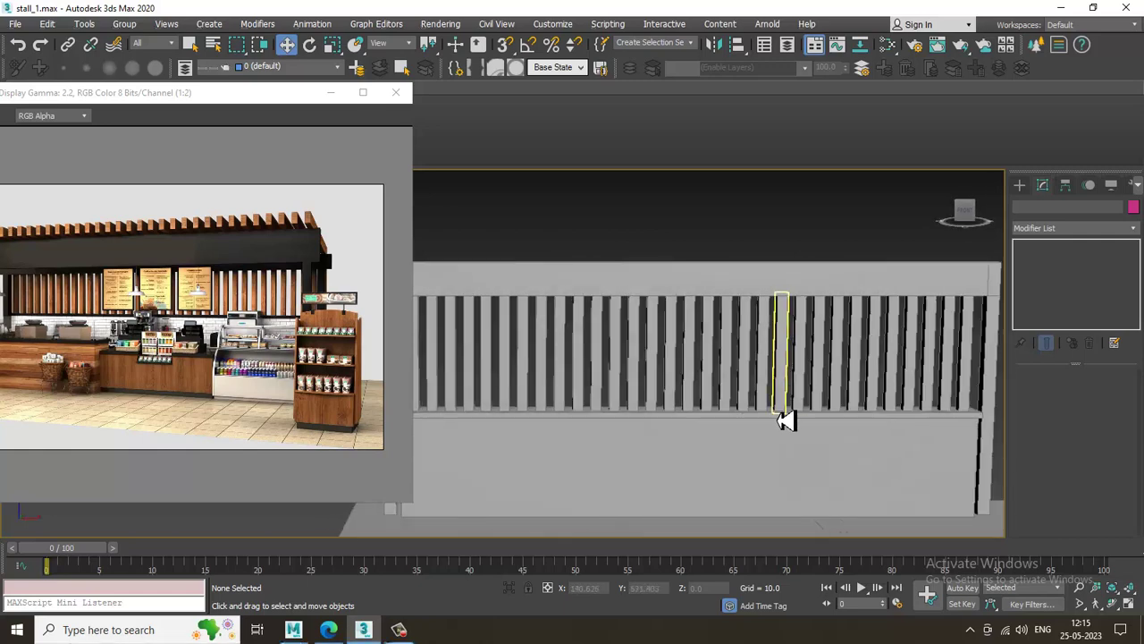
middle_click_drag(773, 420, 781, 436, "alt")
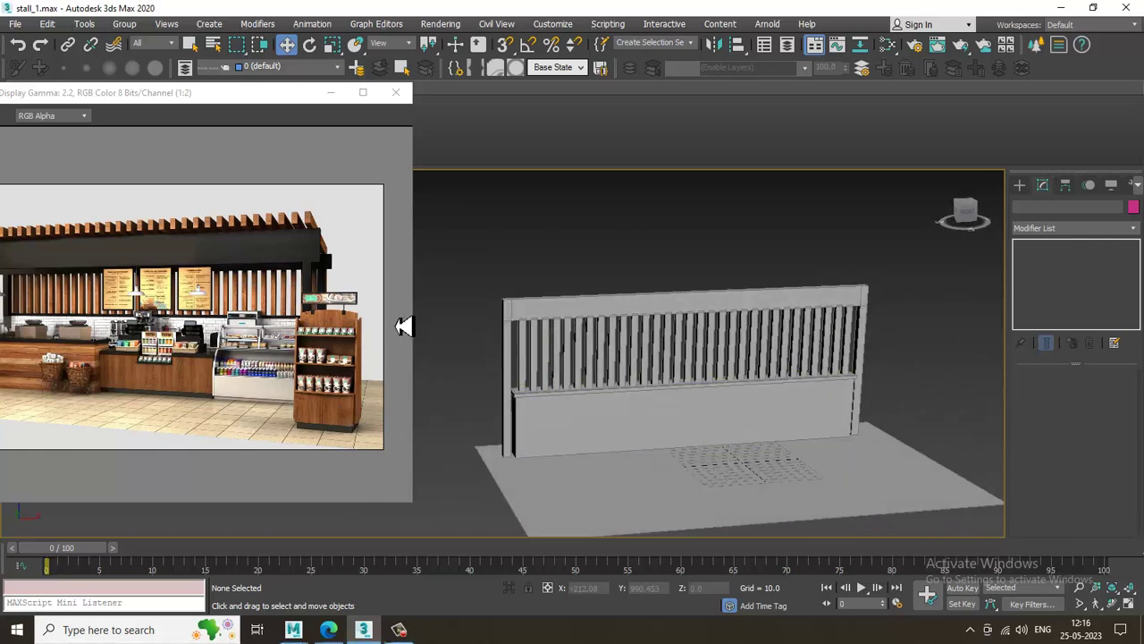
Step: Duplicate the back post-and-beam frame as one independent copy at the front of the kiosk, at about Y -140.2
left_click_drag(149, 95, 320, 97)
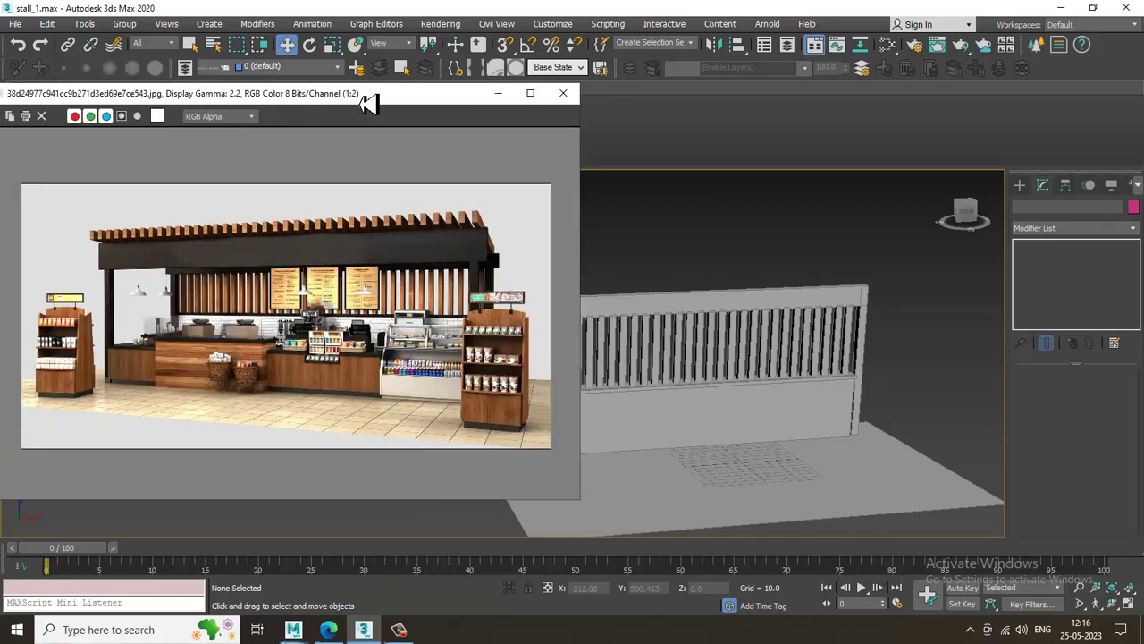
left_click_drag(367, 104, 188, 100)
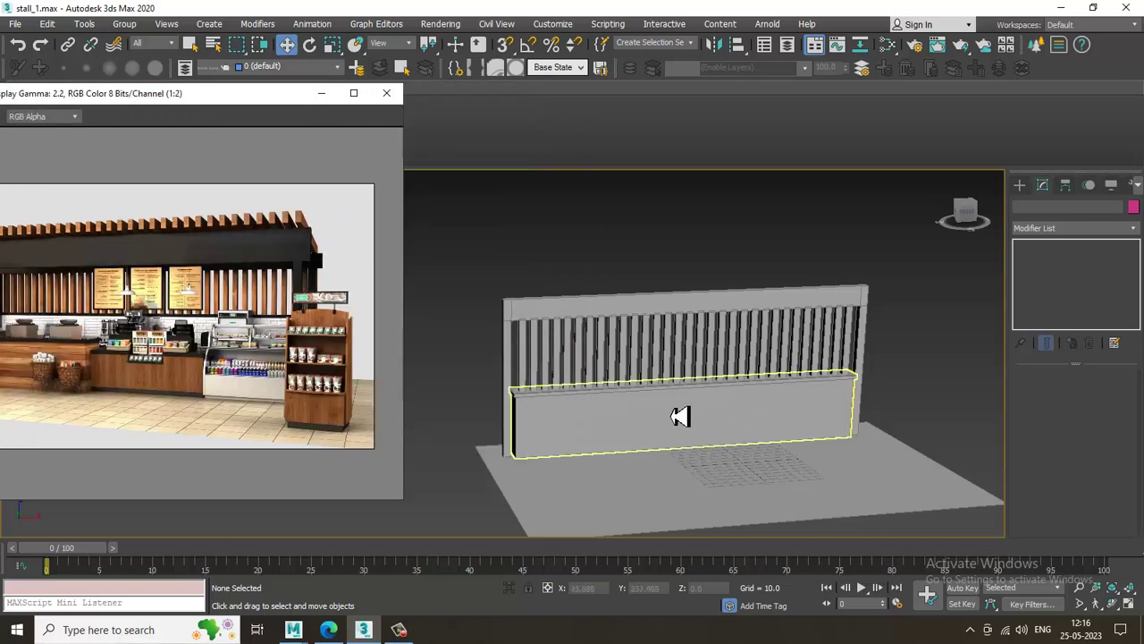
left_click(541, 316)
middle_click_drag(567, 378, 595, 347, "alt")
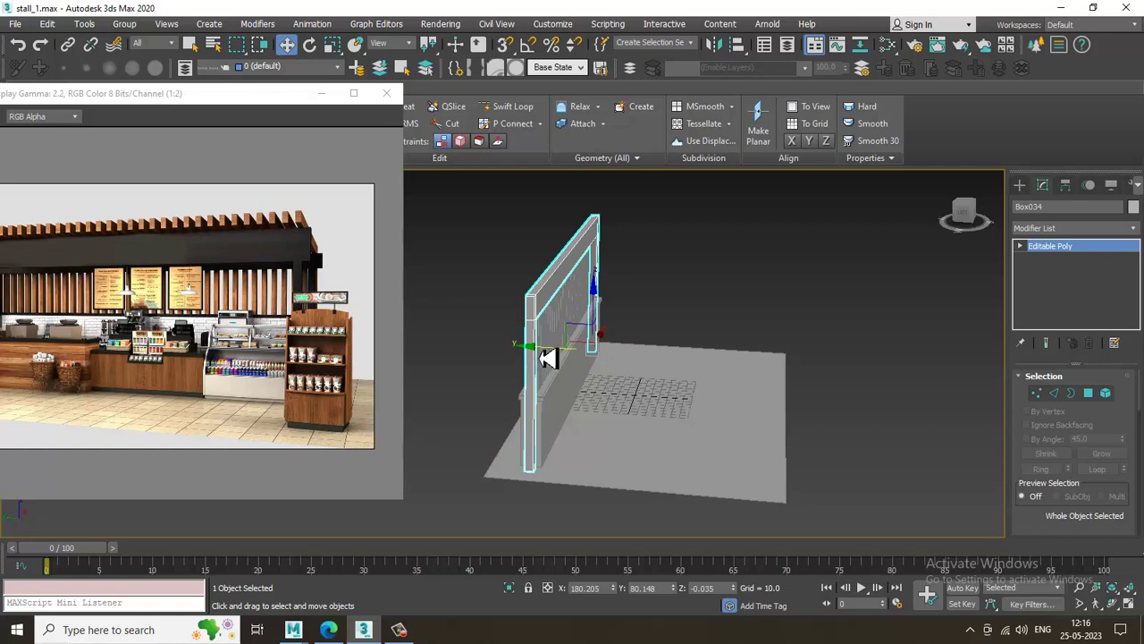
left_click_drag(548, 358, 708, 381, "shift")
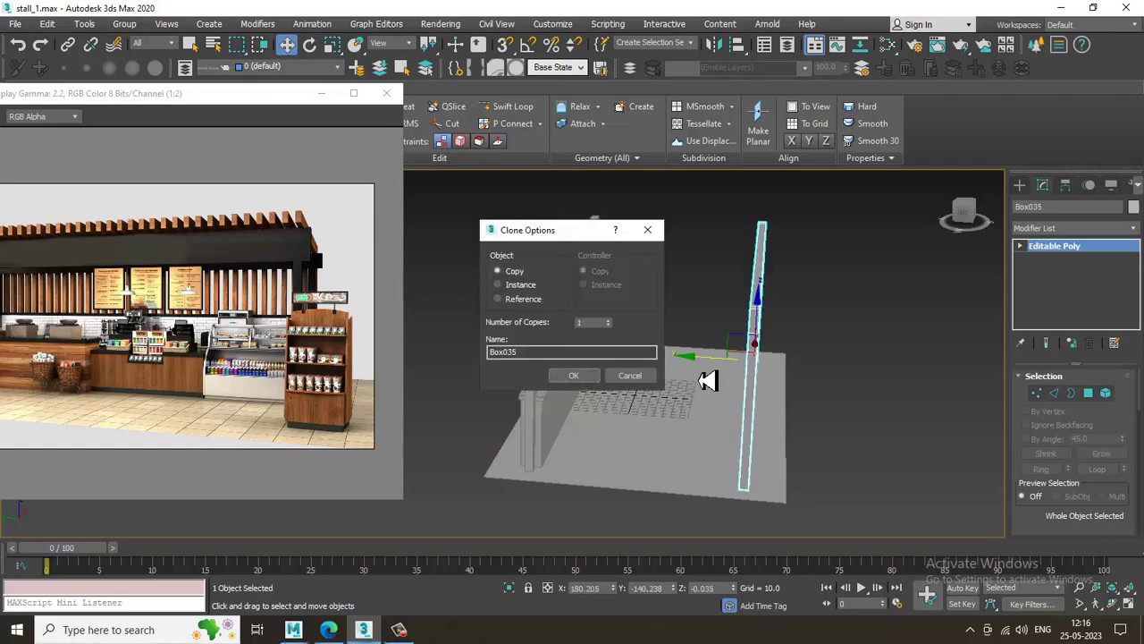
left_click(574, 375)
middle_click_drag(747, 376, 716, 383, "alt")
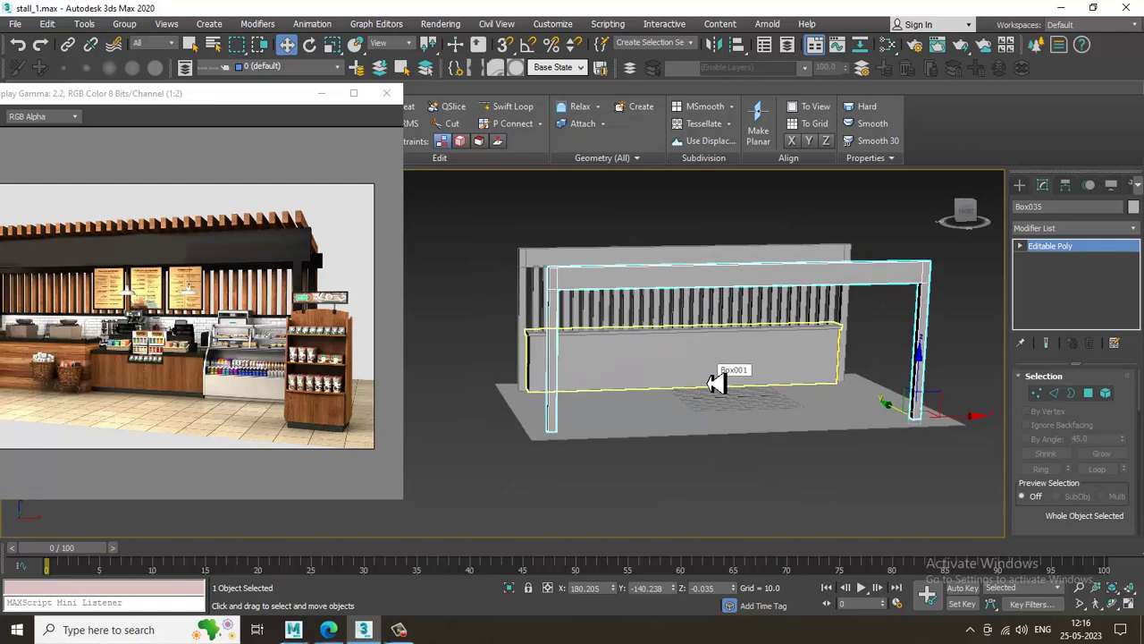
Step: Raise the front frame's 8 uppermost vertices to about Z 214.2 to deepen its beam
middle_click_drag(675, 335, 638, 340, "alt")
key("1")
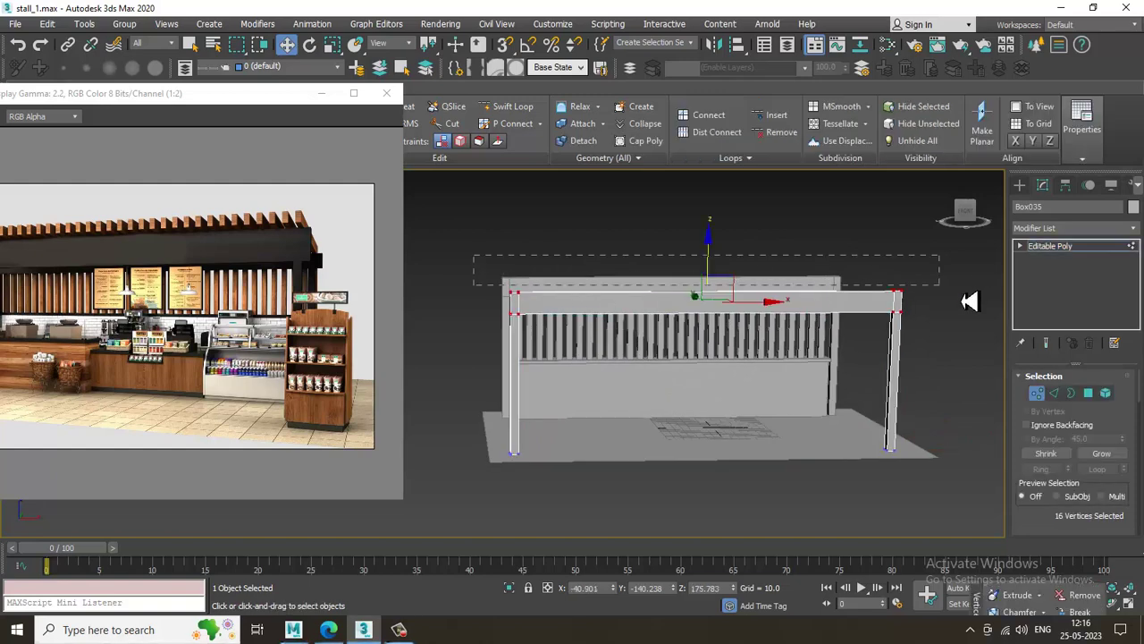
left_click_drag(1012, 312, 1009, 308)
left_click_drag(715, 252, 714, 224)
middle_click_drag(713, 224, 1139, 253, "alt")
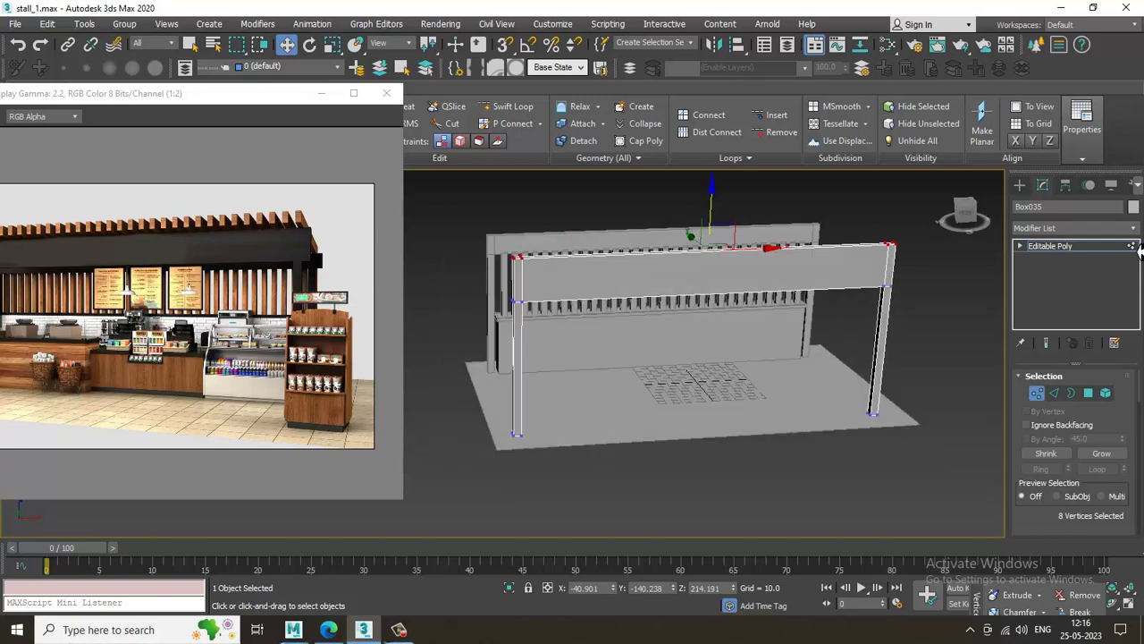
Step: Extend the ground plane forward by moving its two front vertices to about Y -352.2
left_click(1106, 251)
left_click(736, 439)
middle_click_drag(736, 439, 757, 425, "alt")
key("1")
left_click_drag(711, 256, 938, 567)
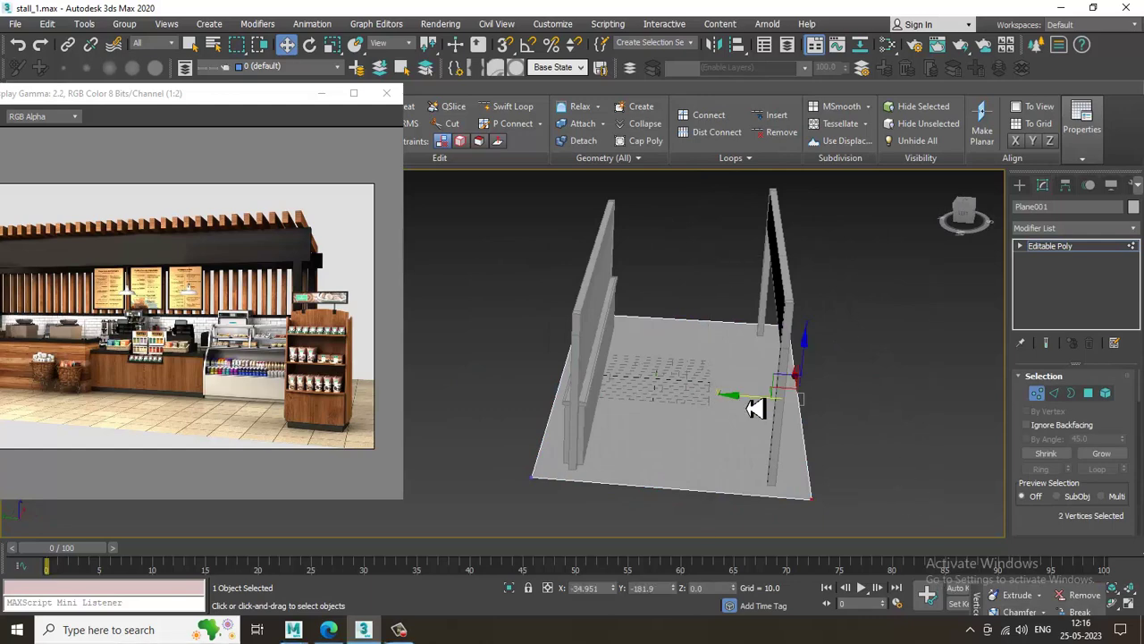
left_click_drag(749, 399, 897, 403)
middle_click_drag(896, 403, 651, 374, "alt")
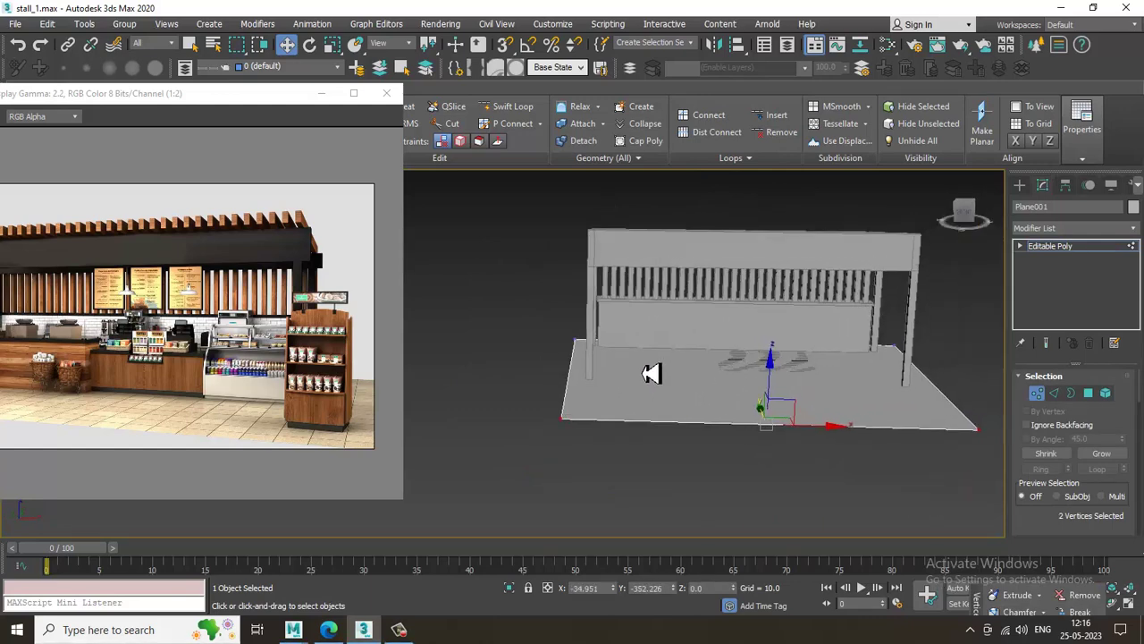
Step: Widen the ground plane by moving its side edges out to about X -331.6 and X 307.5
left_click_drag(613, 491, 614, 493)
left_click_drag(622, 385, 595, 384)
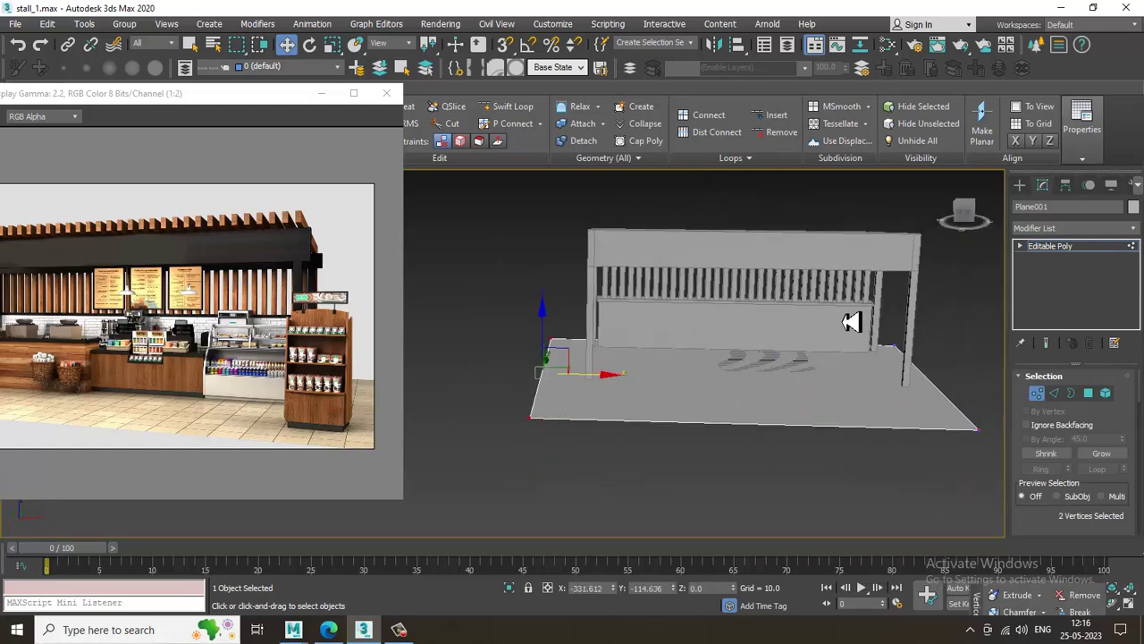
left_click_drag(849, 321, 1018, 521)
left_click_drag(989, 396, 1055, 394)
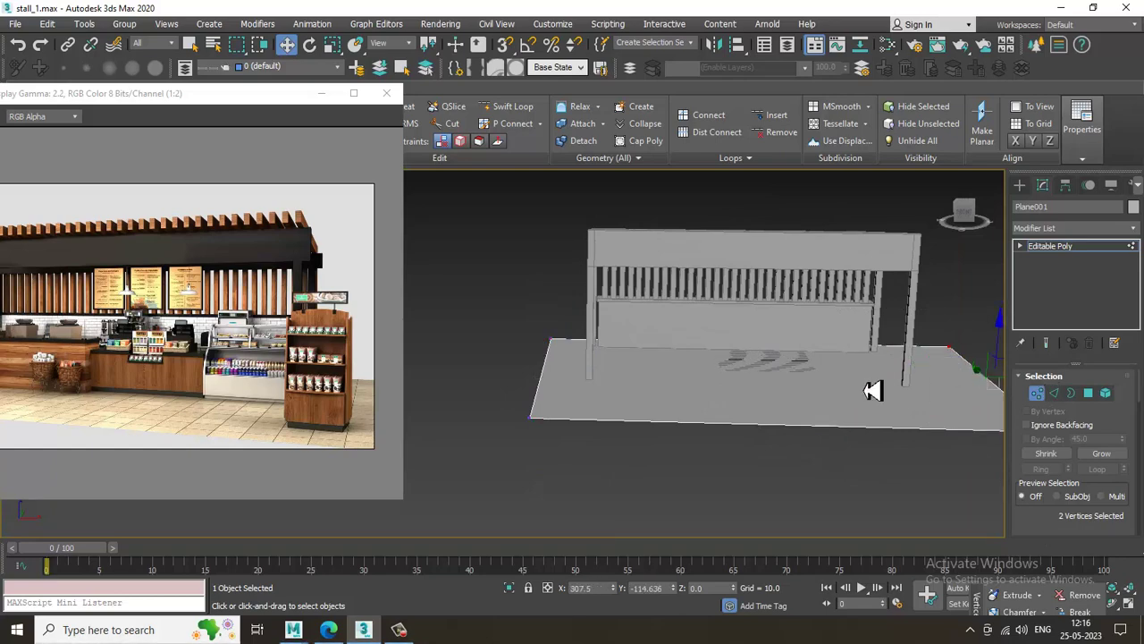
middle_click_drag(728, 317, 734, 355, "alt")
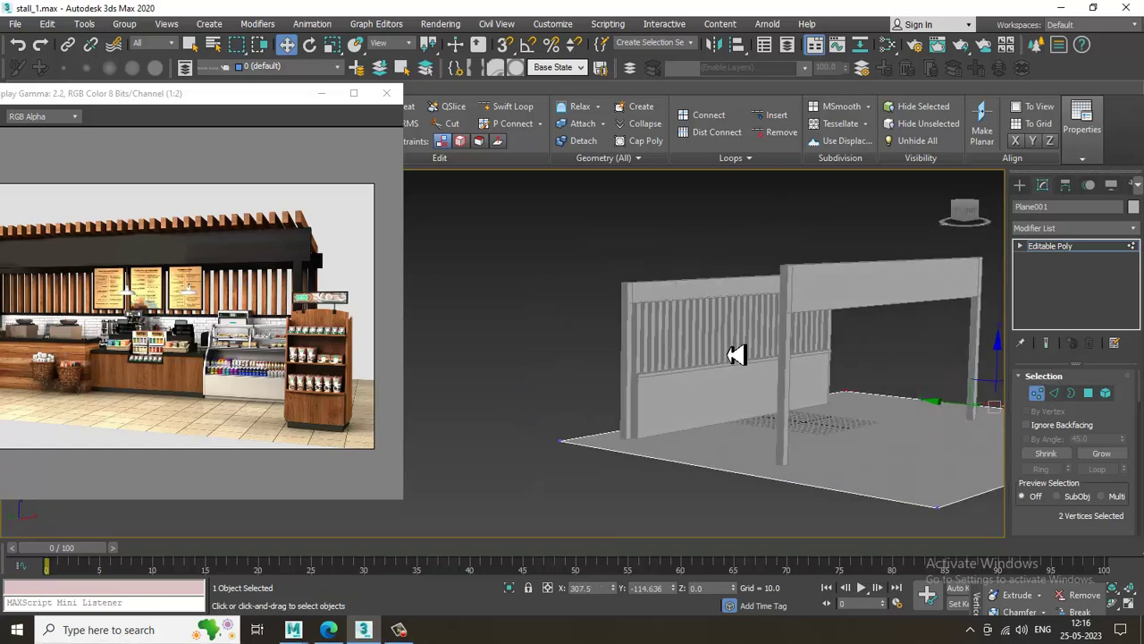
middle_click_drag(724, 315, 720, 346, "alt")
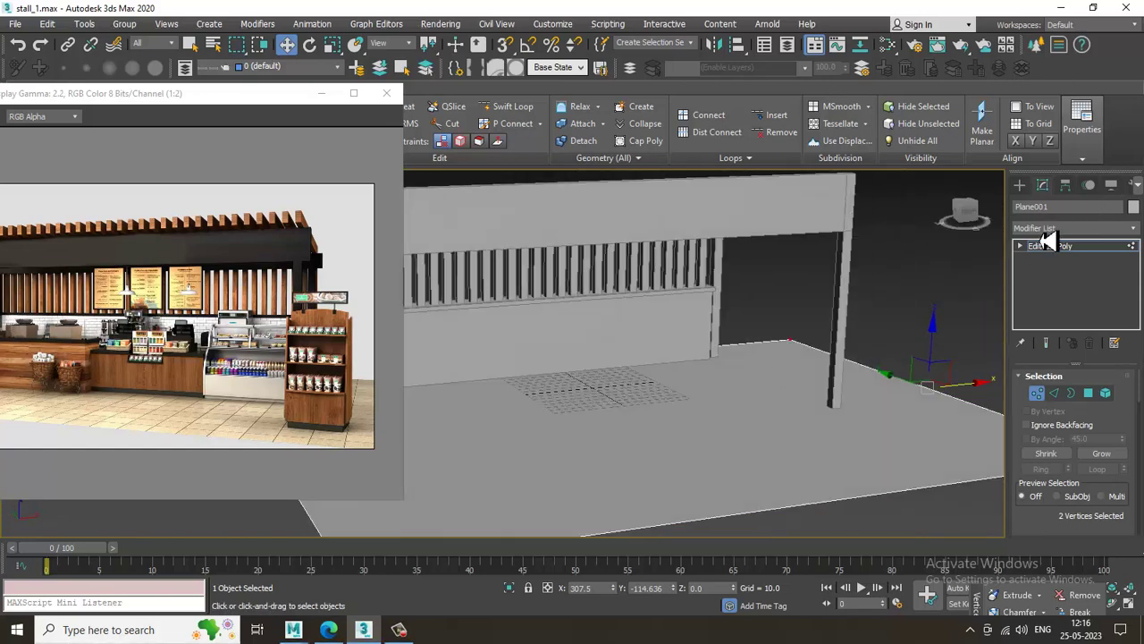
Step: Examine the heights and spacing of the back and front frames in the left view
left_click(1020, 185)
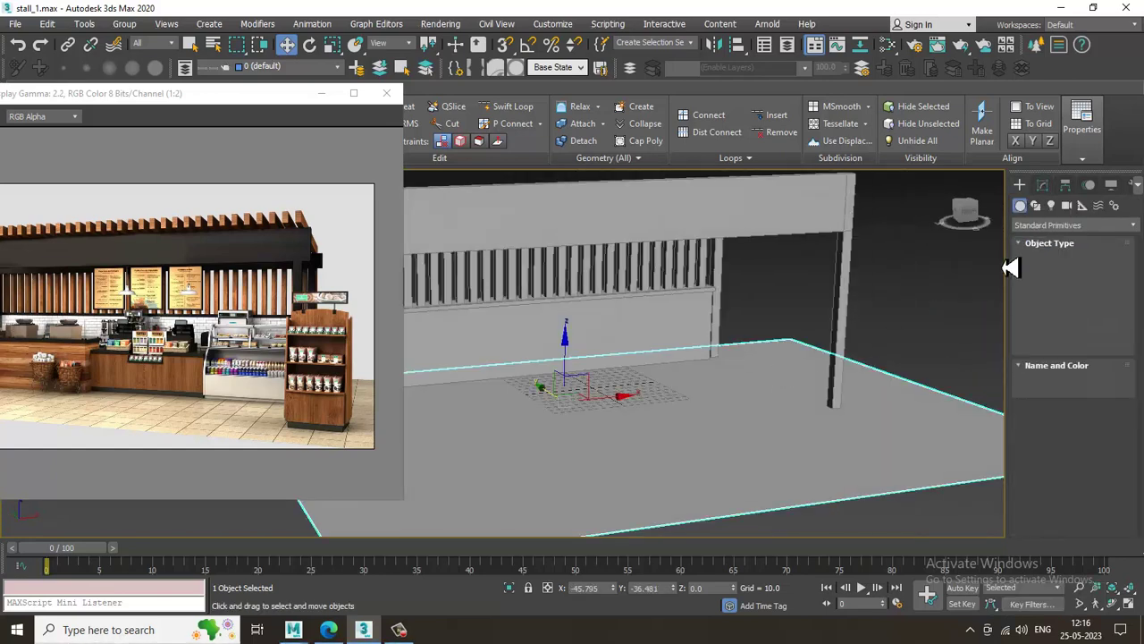
key("alt+w")
right_click(450, 444)
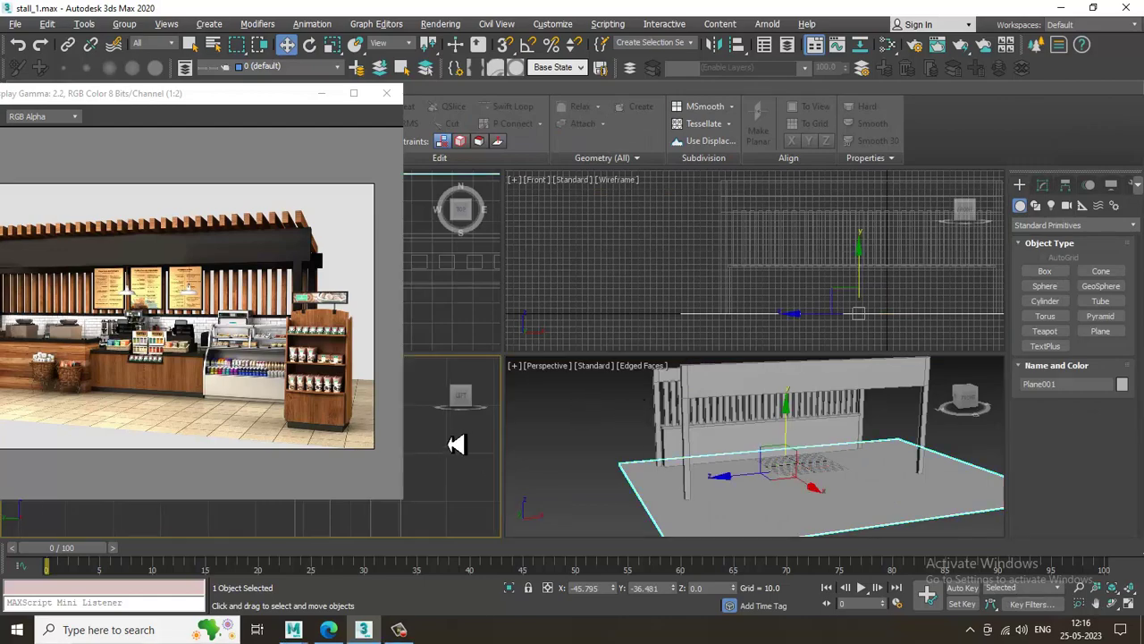
key("alt+w")
scroll(575, 375, "down", 4)
middle_click_drag(575, 375, 687, 337)
scroll(684, 326, "down", 4)
scroll(687, 315, "up", 5)
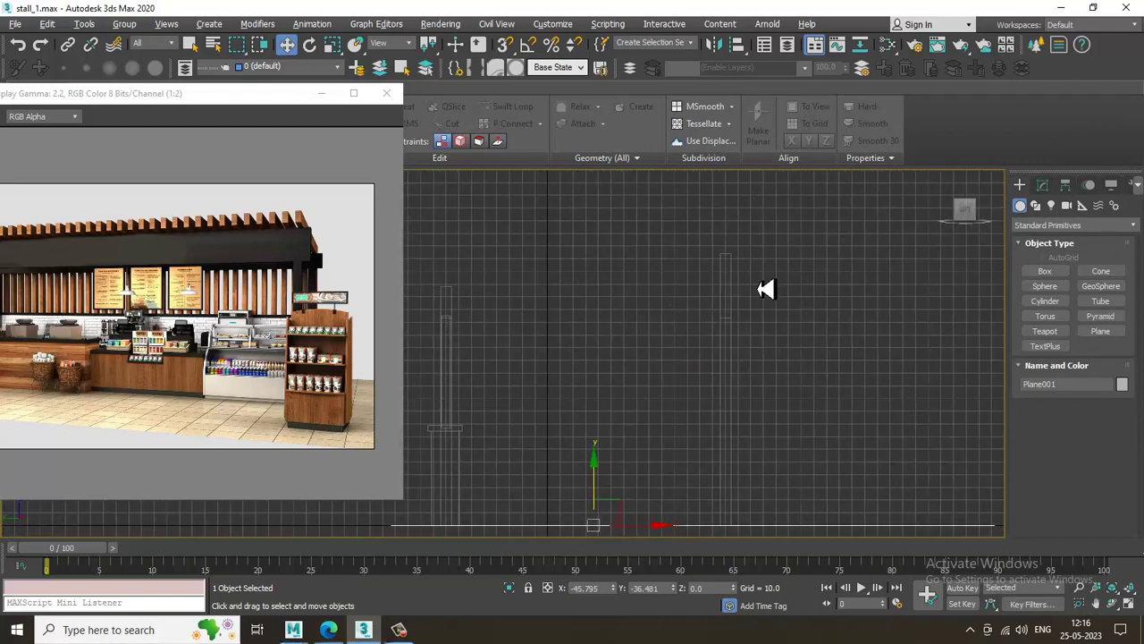
middle_click_drag(766, 289, 797, 301)
scroll(795, 304, "down", 5)
key("alt+w")
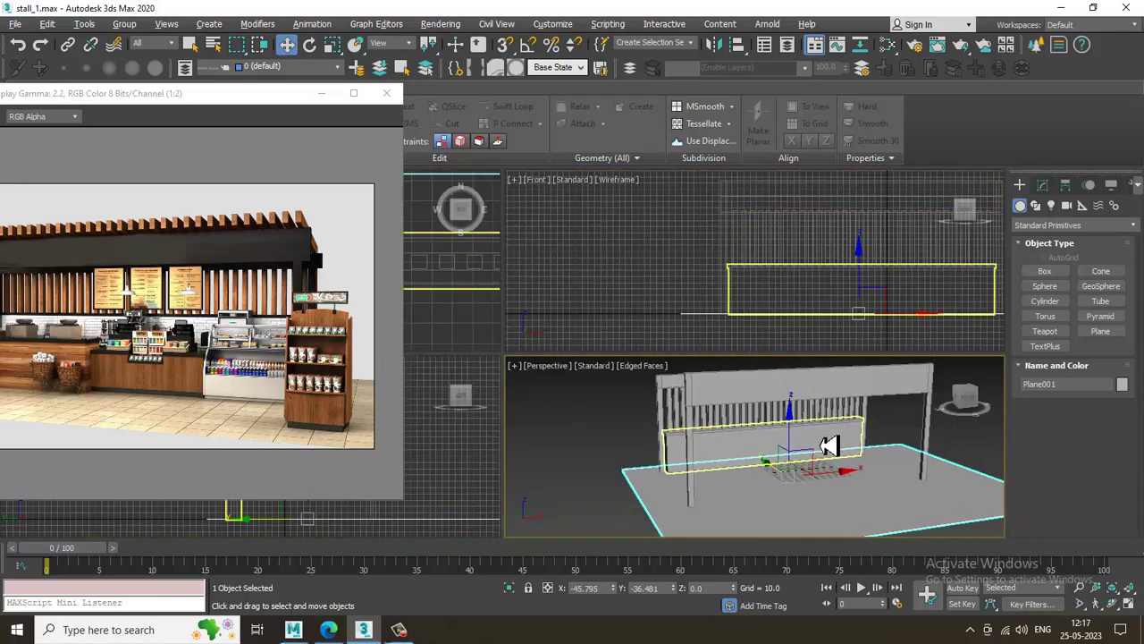
Step: Extrude the two end faces of the back frame's beam outward by 10.0 so it overhangs the posts
key("alt+w")
scroll(720, 401, "up", 4)
left_click(674, 329)
middle_click_drag(674, 329, 734, 364, "alt")
scroll(731, 370, "up", 2)
left_click(585, 291)
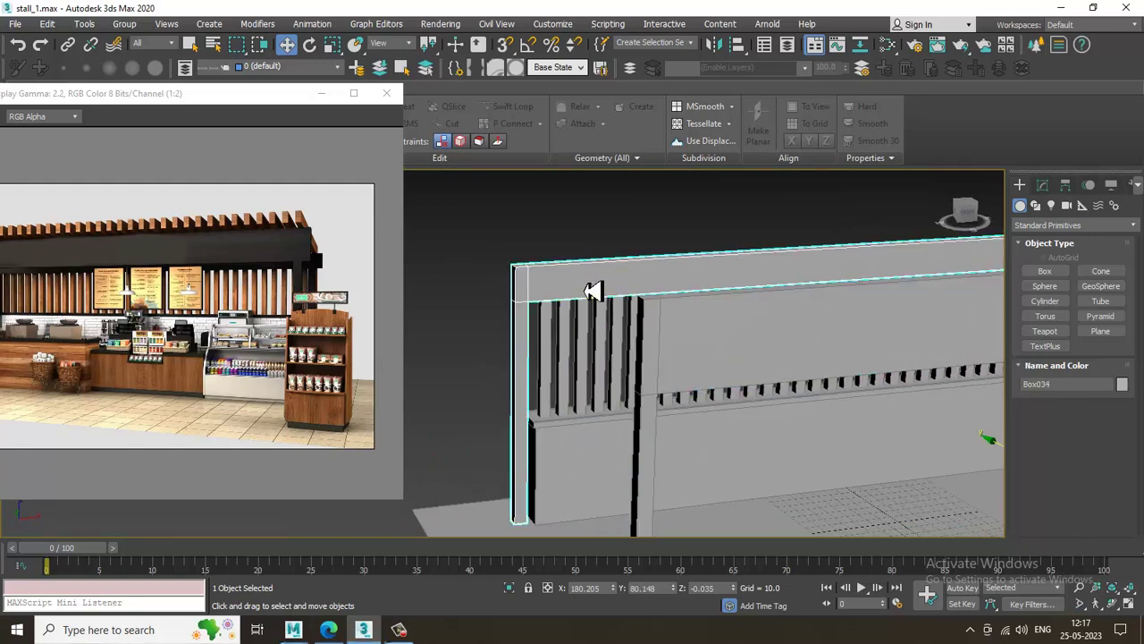
key("4")
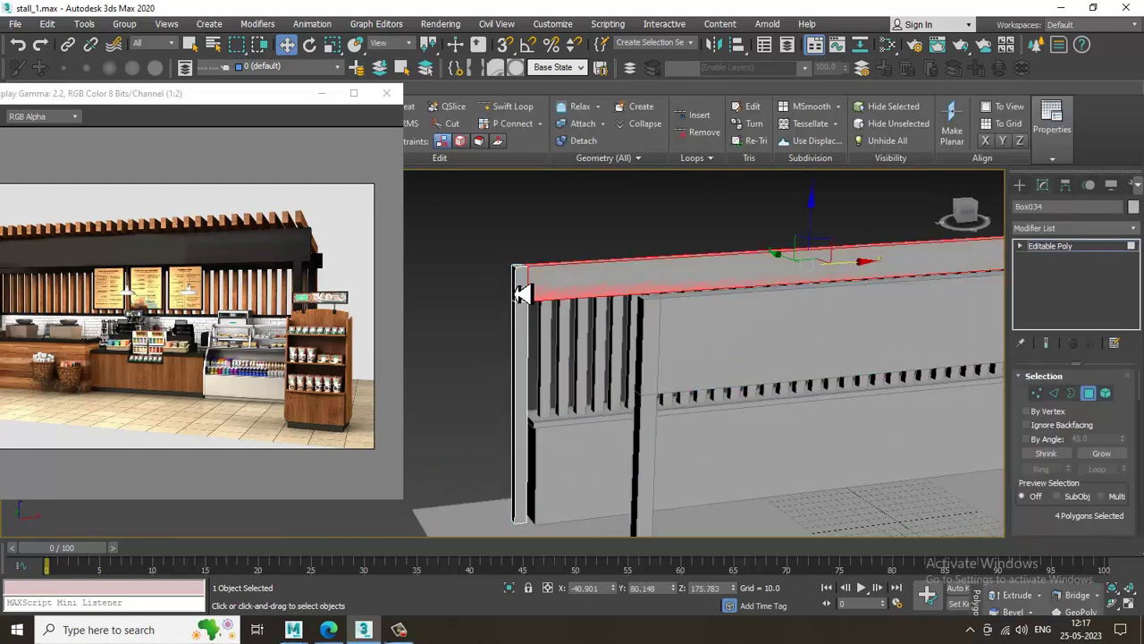
left_click(522, 294)
middle_click_drag(613, 319, 595, 255, "alt")
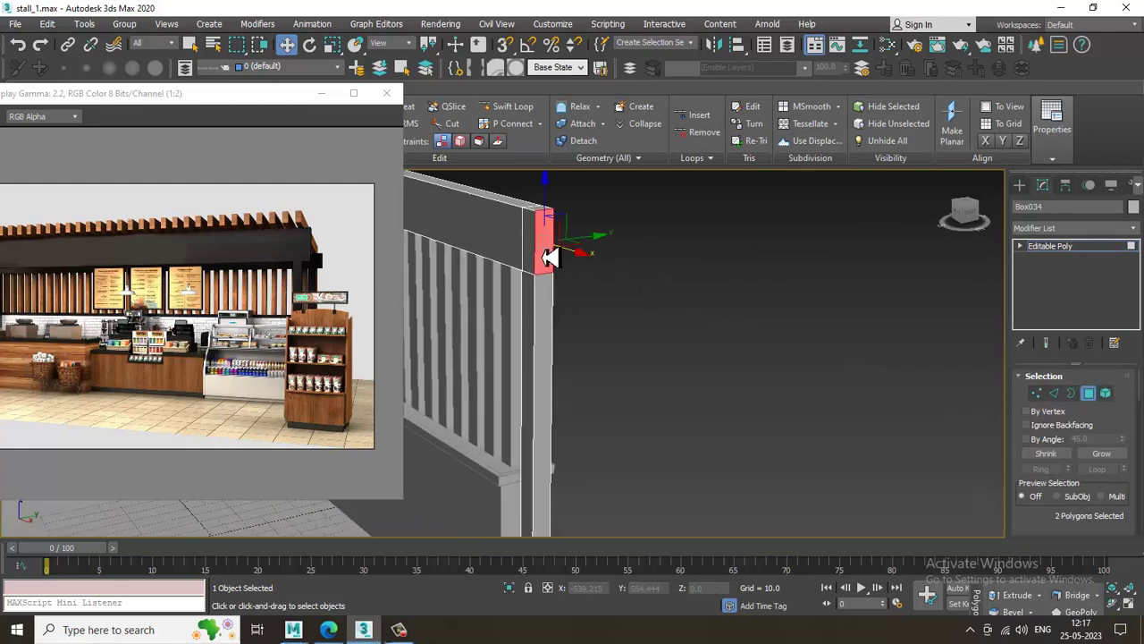
scroll(1056, 522, "down", 2)
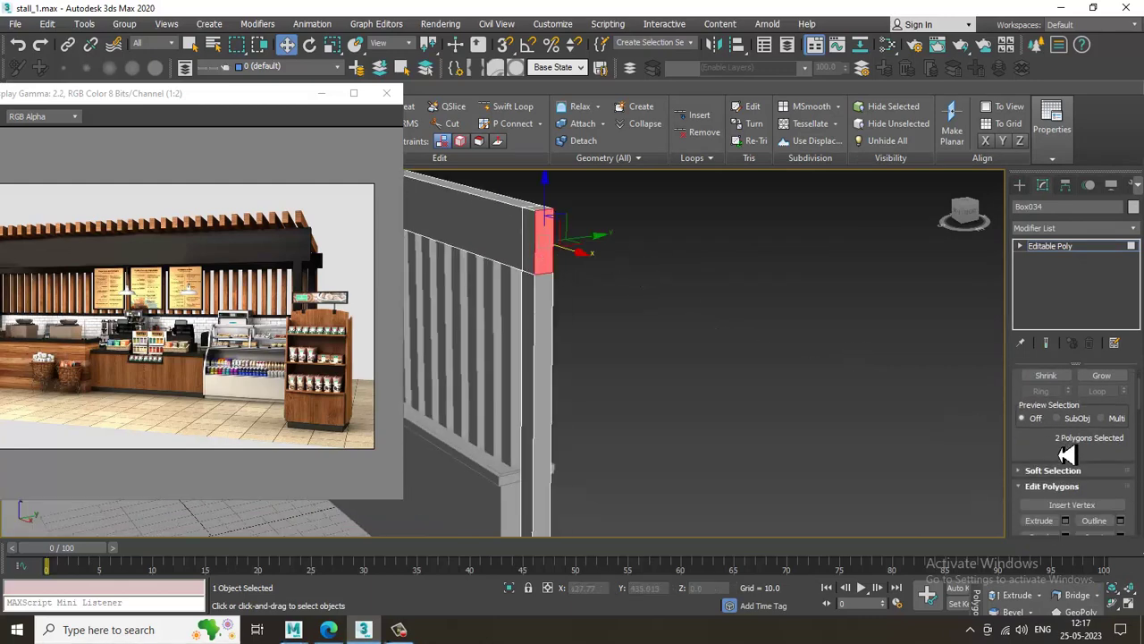
left_click(1065, 521)
middle_click_drag(913, 471, 751, 328, "alt")
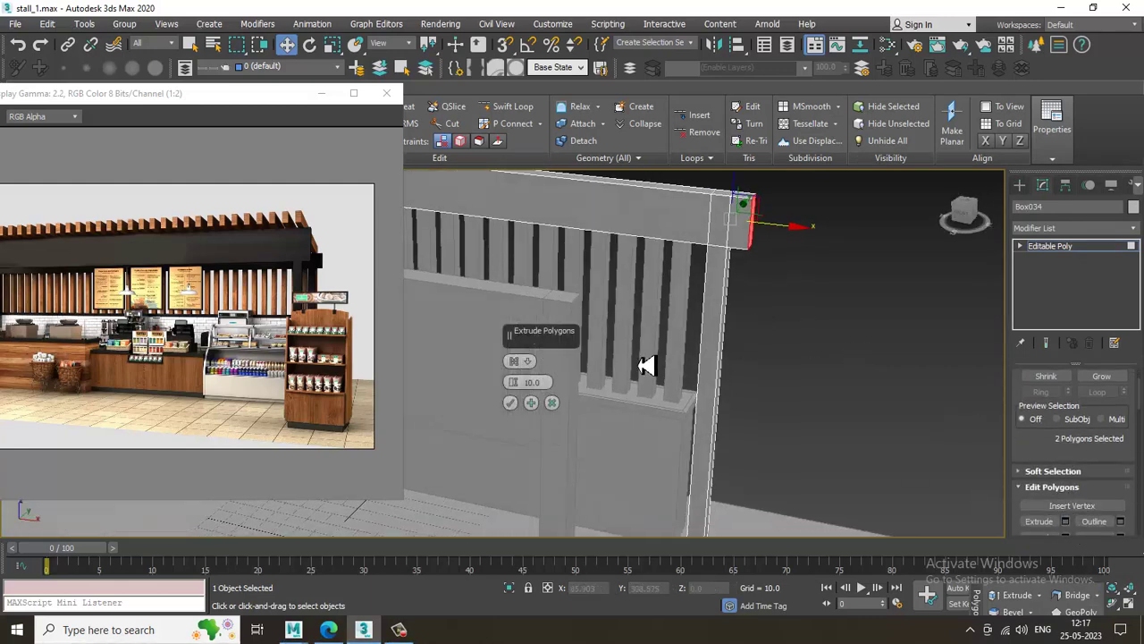
left_click(510, 402)
left_click(1075, 251)
left_click(850, 349)
scroll(805, 356, "down", 5)
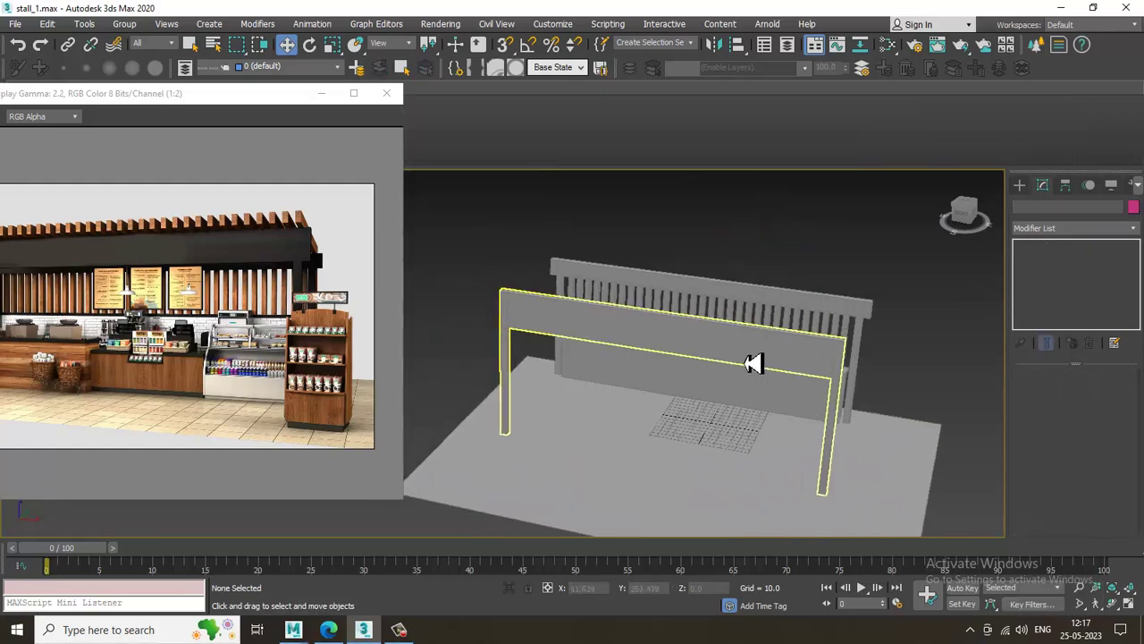
Step: Extrude the two end faces of the front frame's beam outward by 10.0
left_click(675, 349)
middle_click_drag(625, 339, 658, 322, "alt")
scroll(616, 367, "up", 3)
middle_click_drag(547, 380, 586, 373)
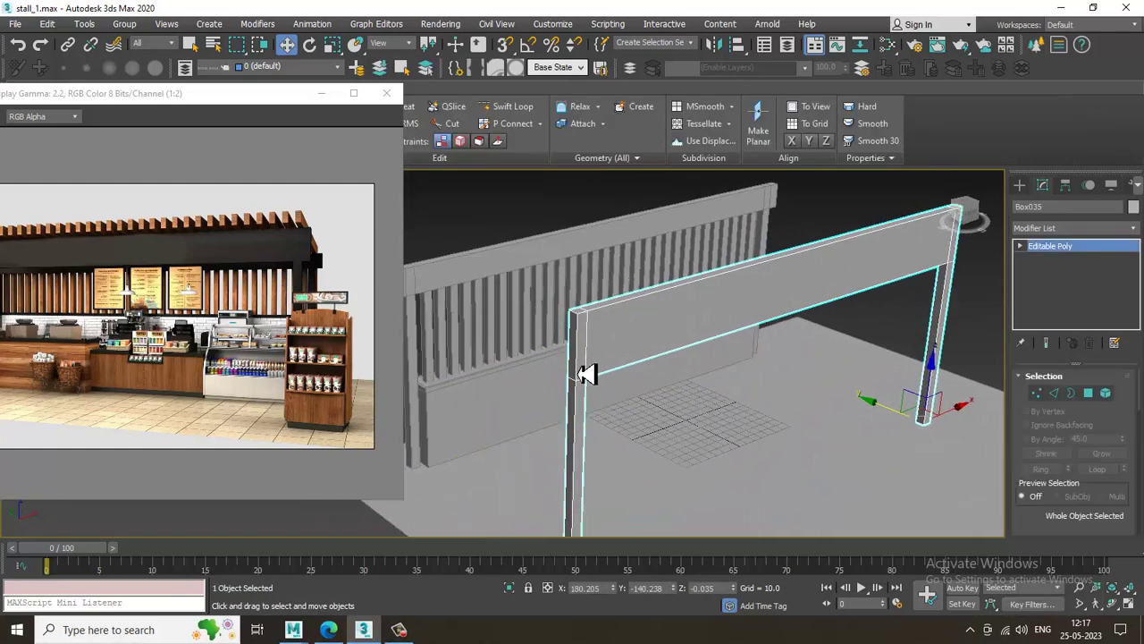
scroll(592, 371, "up", 4)
key("4")
left_click(611, 331)
scroll(615, 332, "down", 4)
middle_click_drag(791, 349, 708, 359, "alt")
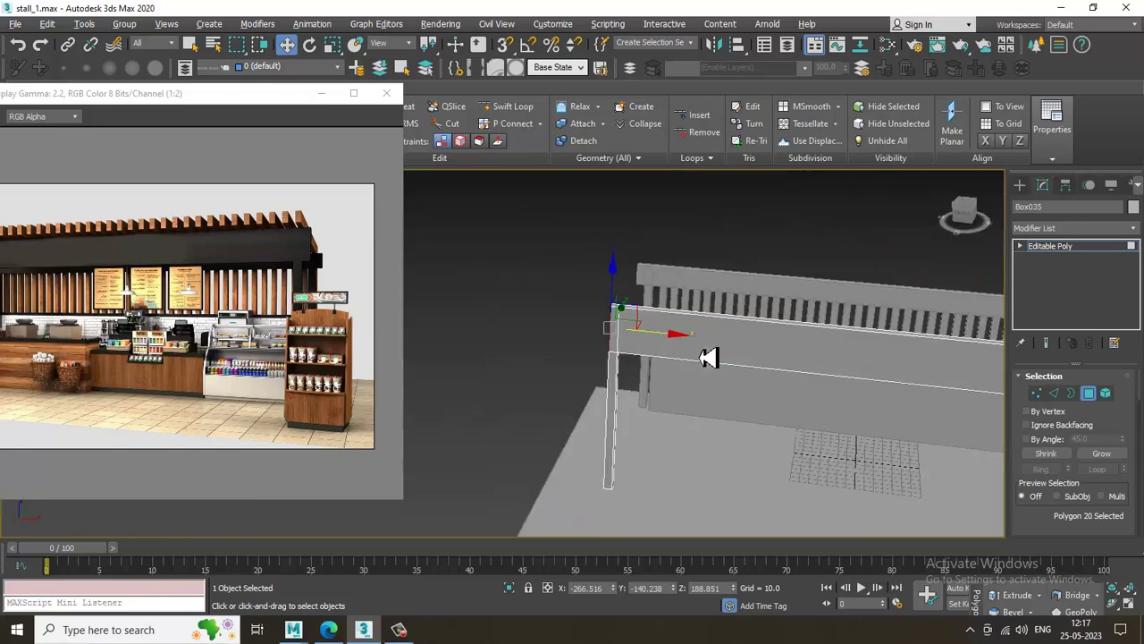
middle_click_drag(926, 376, 513, 416)
scroll(513, 418, "up", 4)
left_click(504, 470)
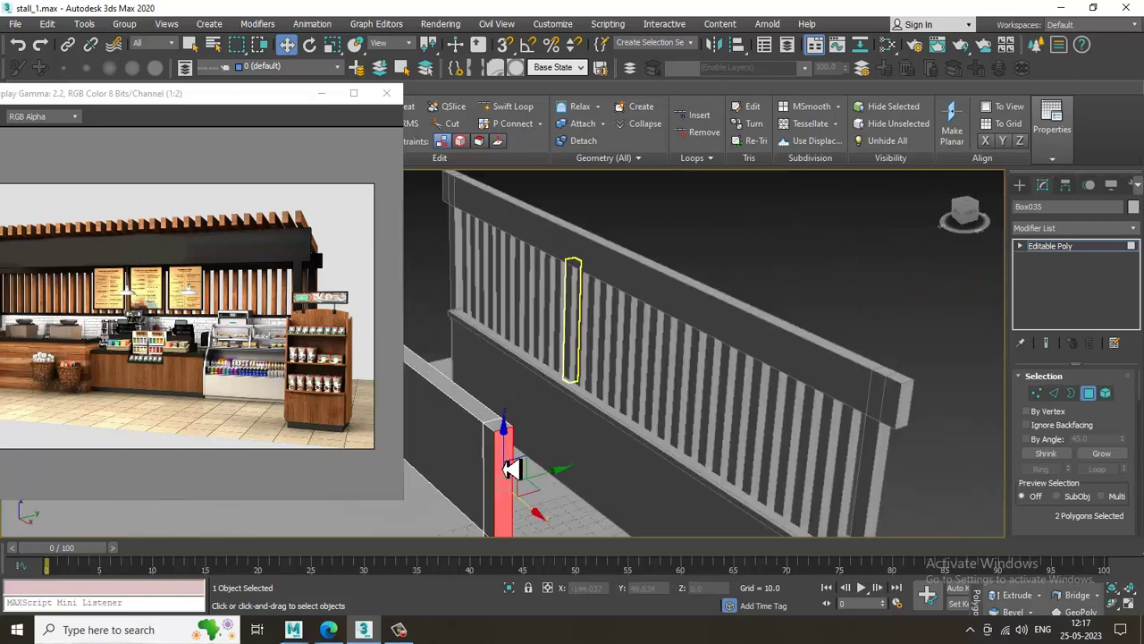
left_click_drag(1063, 526, 1067, 428)
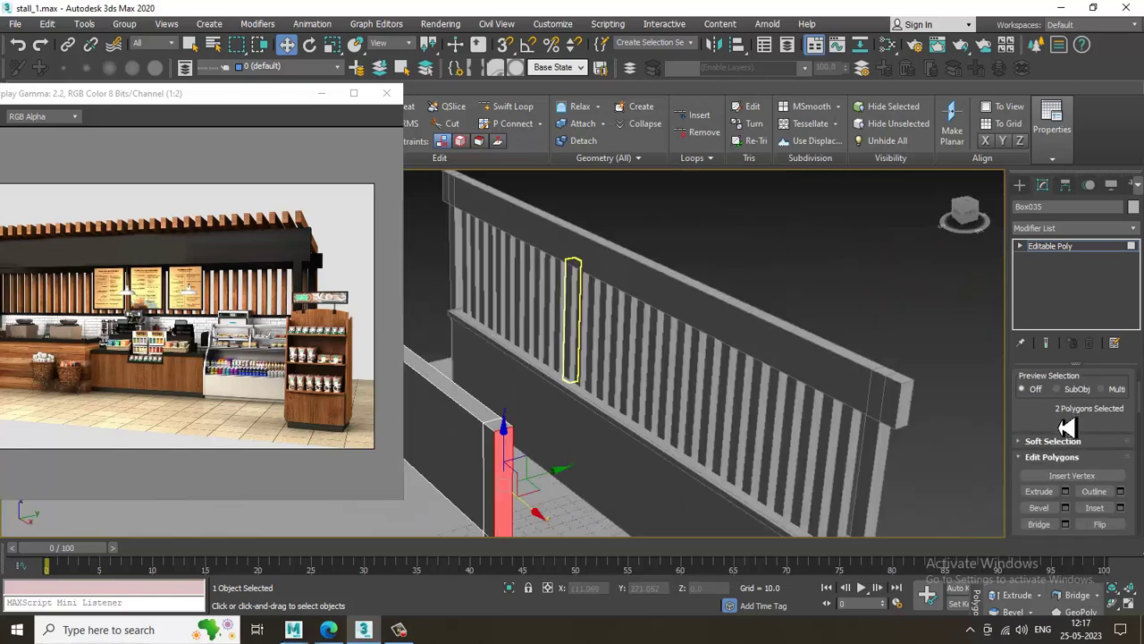
left_click(1065, 491)
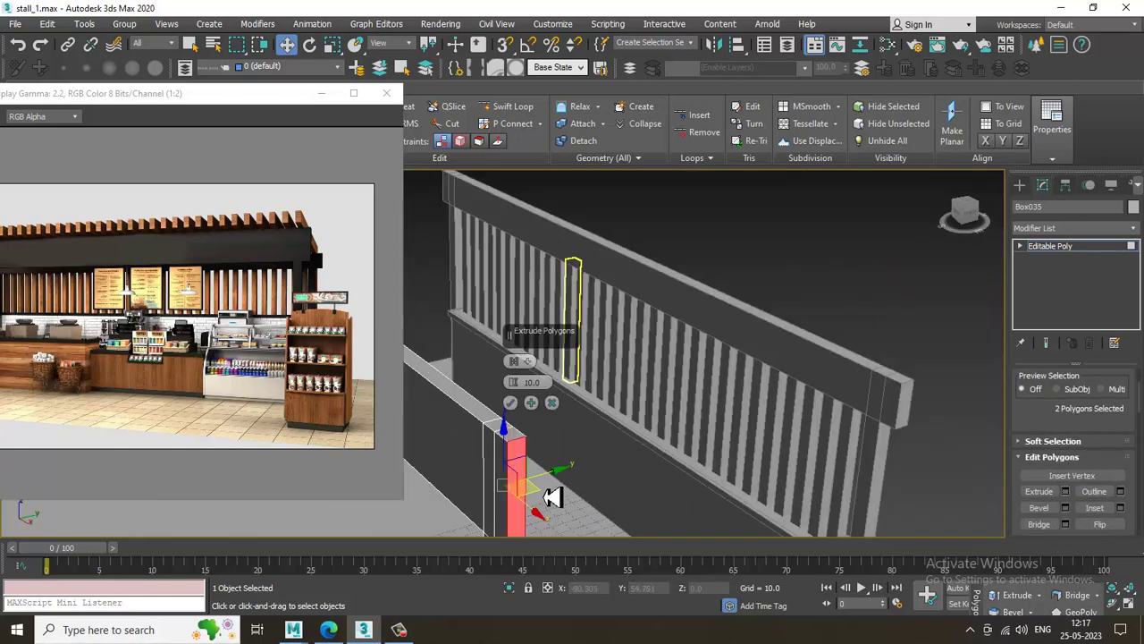
left_click(511, 402)
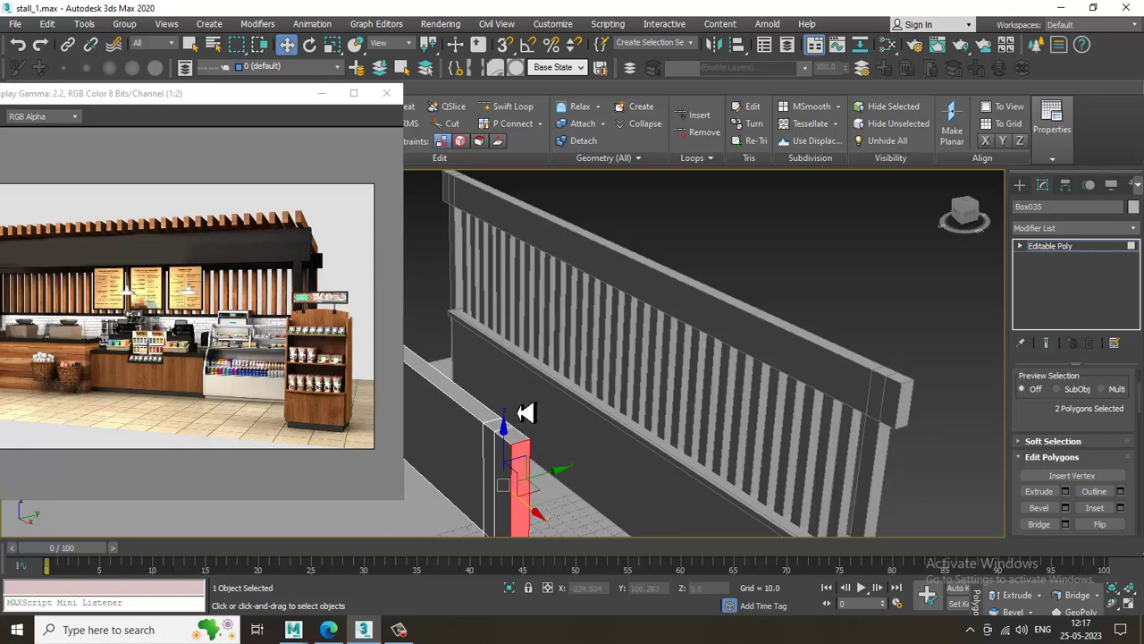
Step: Draw a straight two-point line about 253 units long in the left view, sloping from above the front frame to beyond the back frame
left_click(1090, 255)
scroll(803, 359, "down", 5)
middle_click_drag(802, 360, 858, 347, "alt")
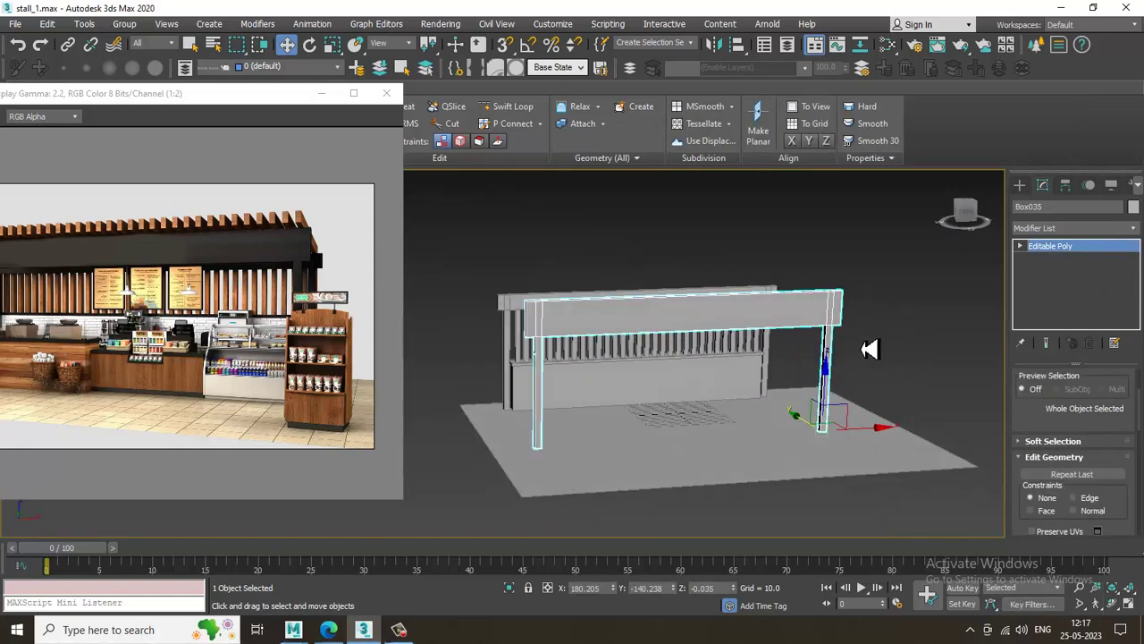
key("alt+w")
right_click(460, 506)
key("alt+w")
middle_click_drag(574, 359, 666, 346)
left_click(1020, 184)
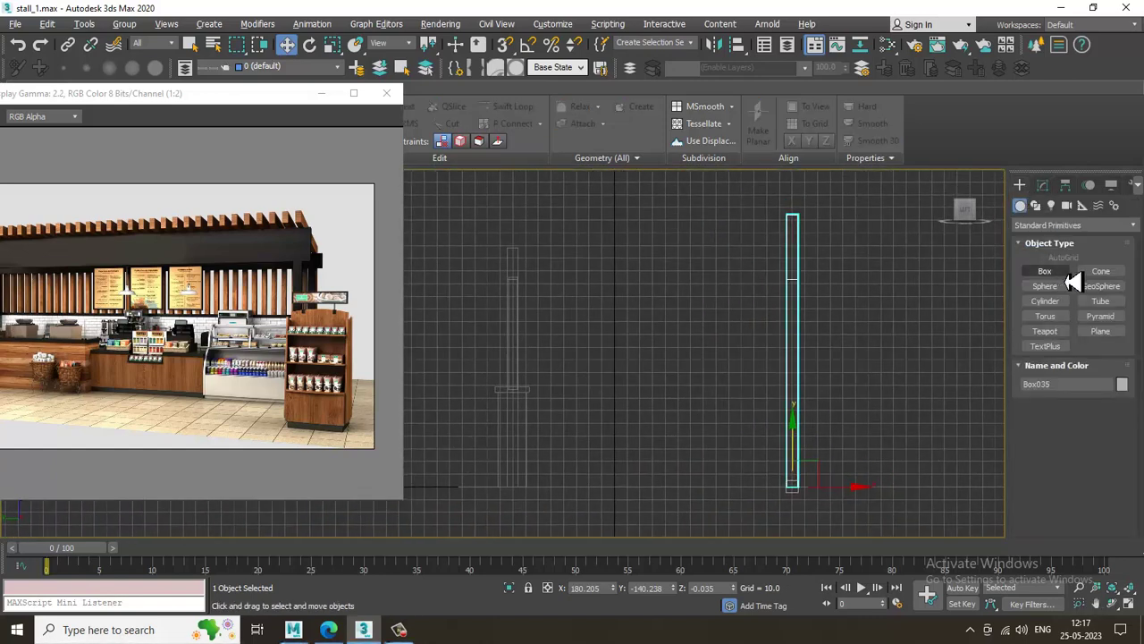
left_click(1036, 205)
left_click(1045, 282)
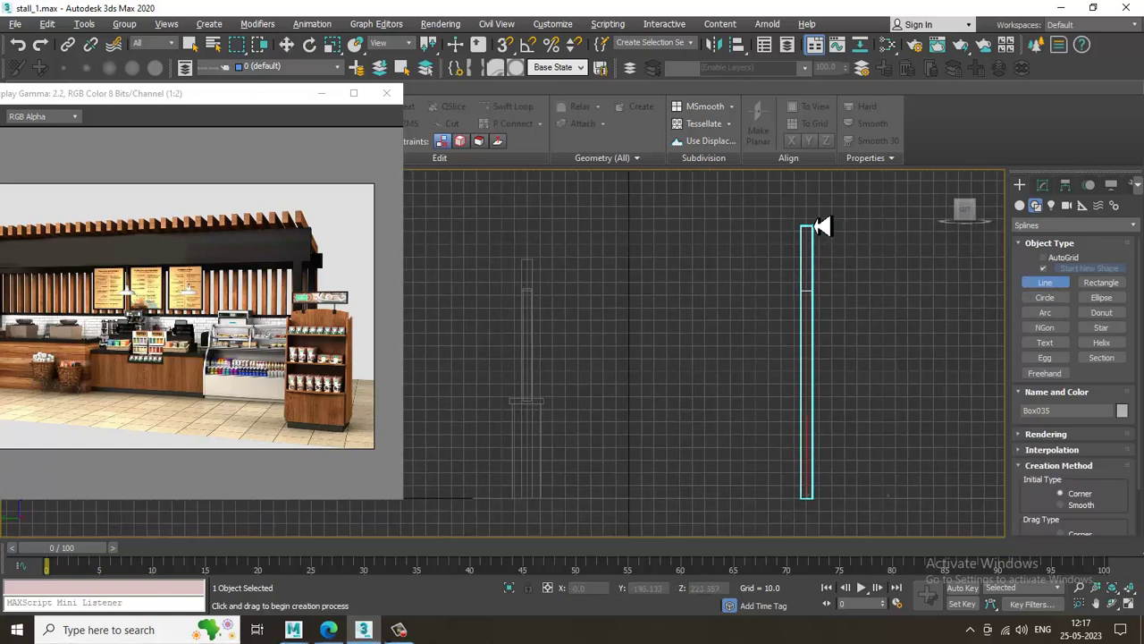
left_click(812, 215)
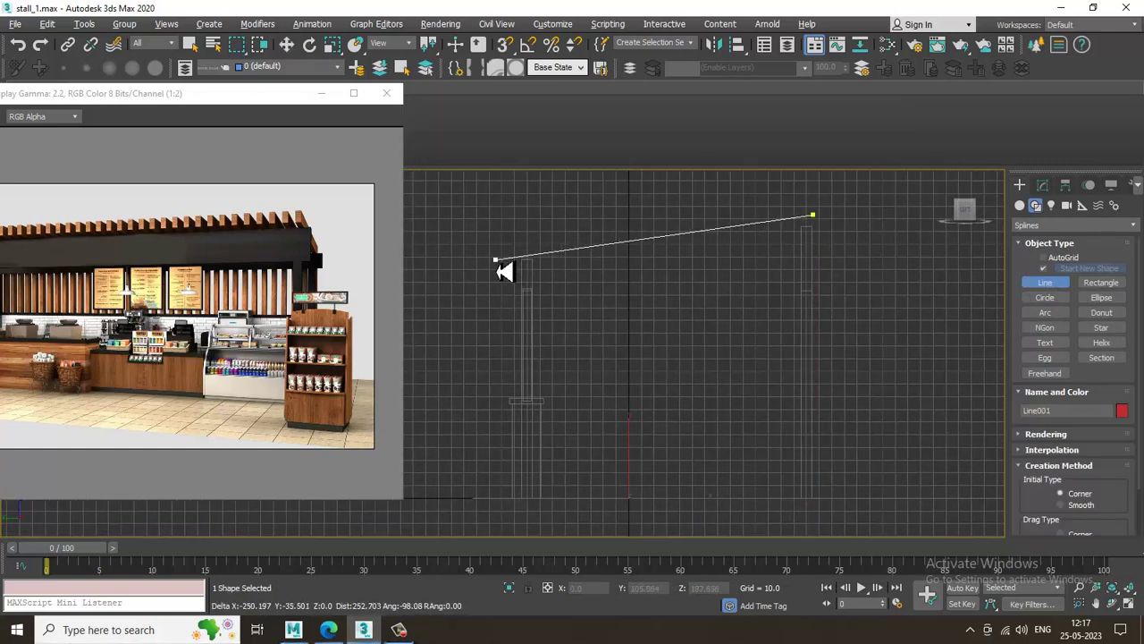
left_click(496, 263)
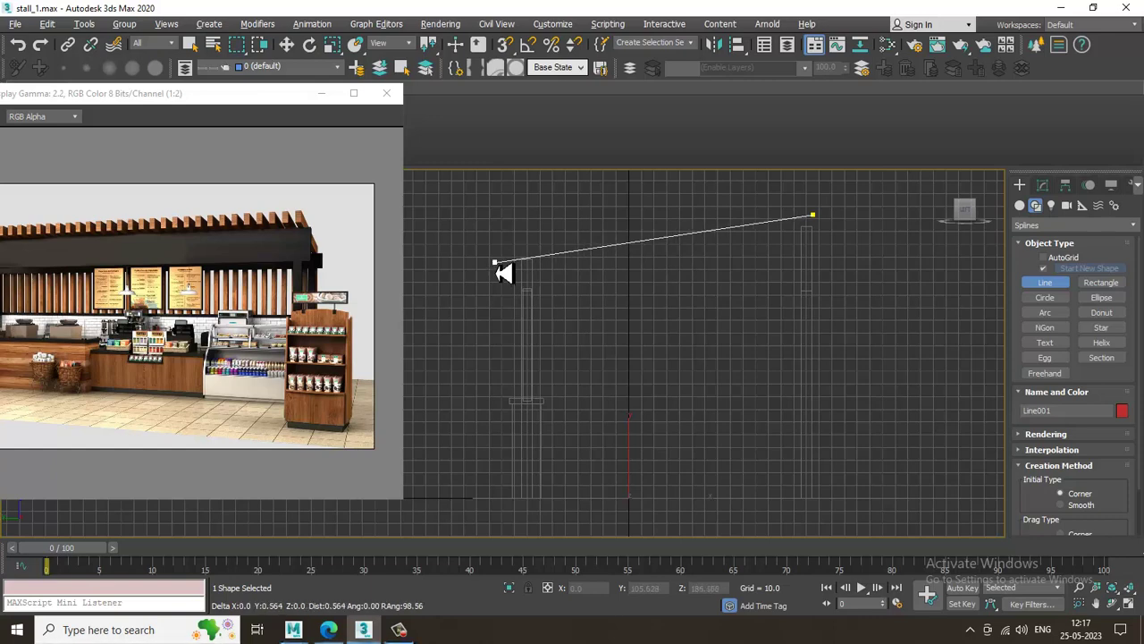
right_click(495, 262)
right_click(496, 261)
Step: Move the line's front end vertex outward past the front frame to about Y -167.2, Z 219.0
middle_click_drag(850, 262, 794, 286)
scroll(798, 289, "up", 2)
key("1")
left_click_drag(717, 200, 778, 204)
middle_click_drag(801, 297, 856, 320)
scroll(863, 309, "down", 2)
scroll(1056, 464, "up", 2)
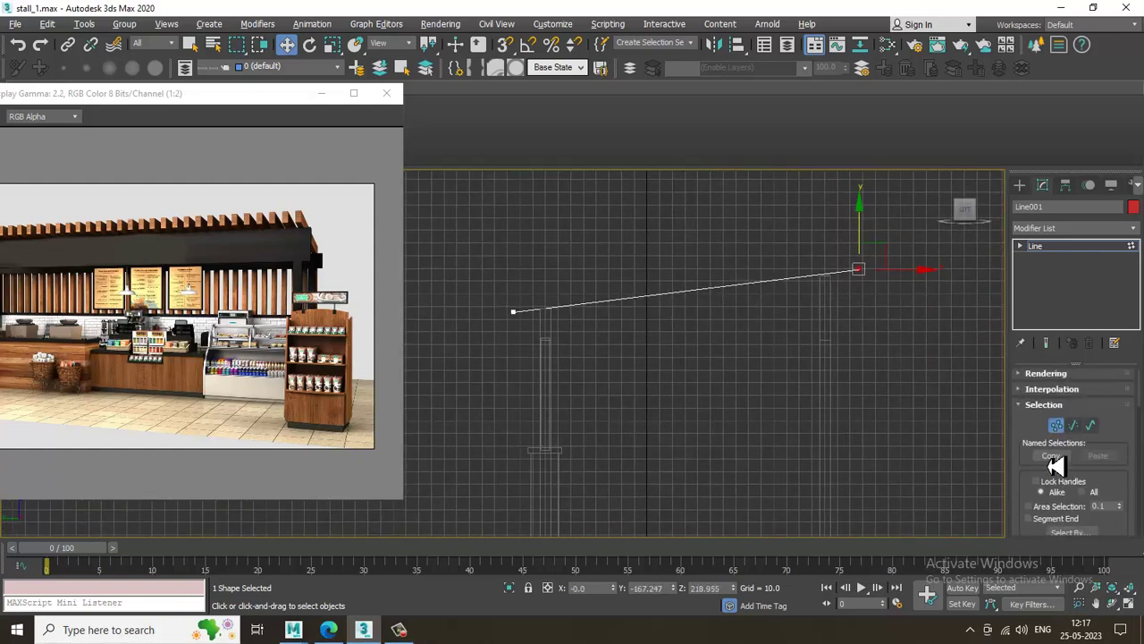
Step: Make the line display in the viewport with a rectangular cross-section
left_click(1025, 376)
left_click(1042, 397)
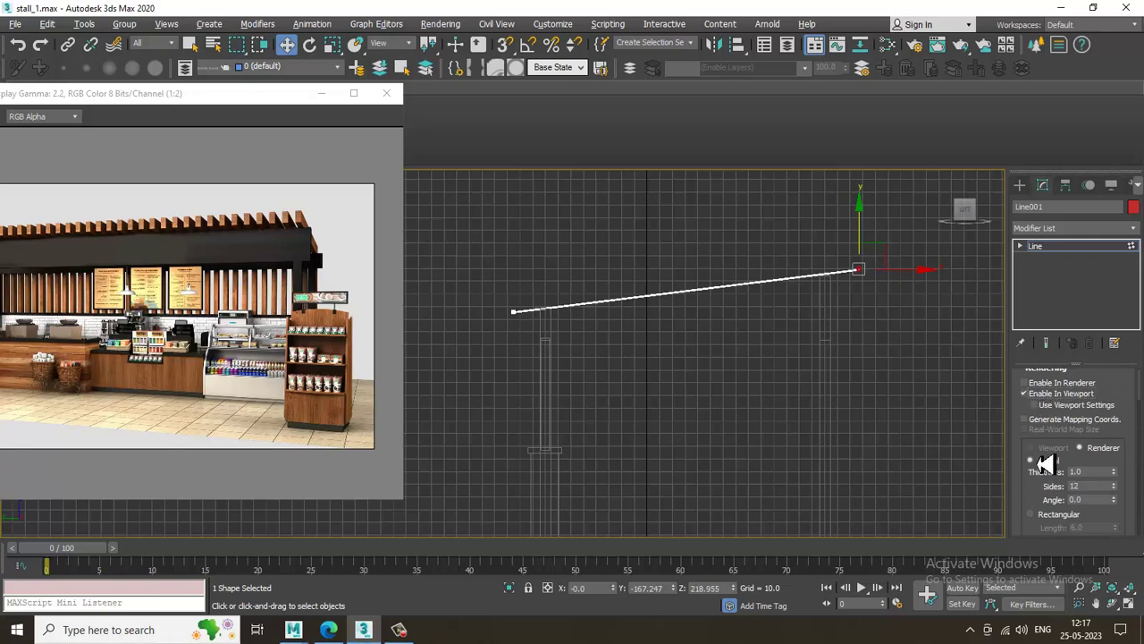
left_click(1038, 515)
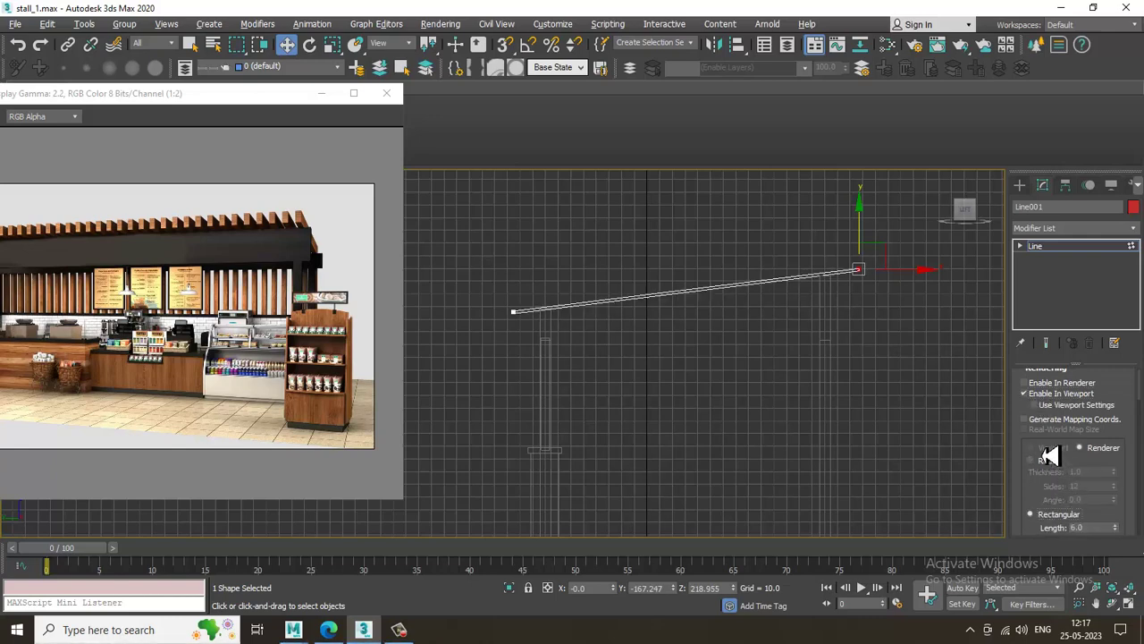
Step: Set the line's rectangular section to a length of 2.46 and a width of 6.083
key("alt+w")
middle_click(909, 470)
key("alt+w")
key("z")
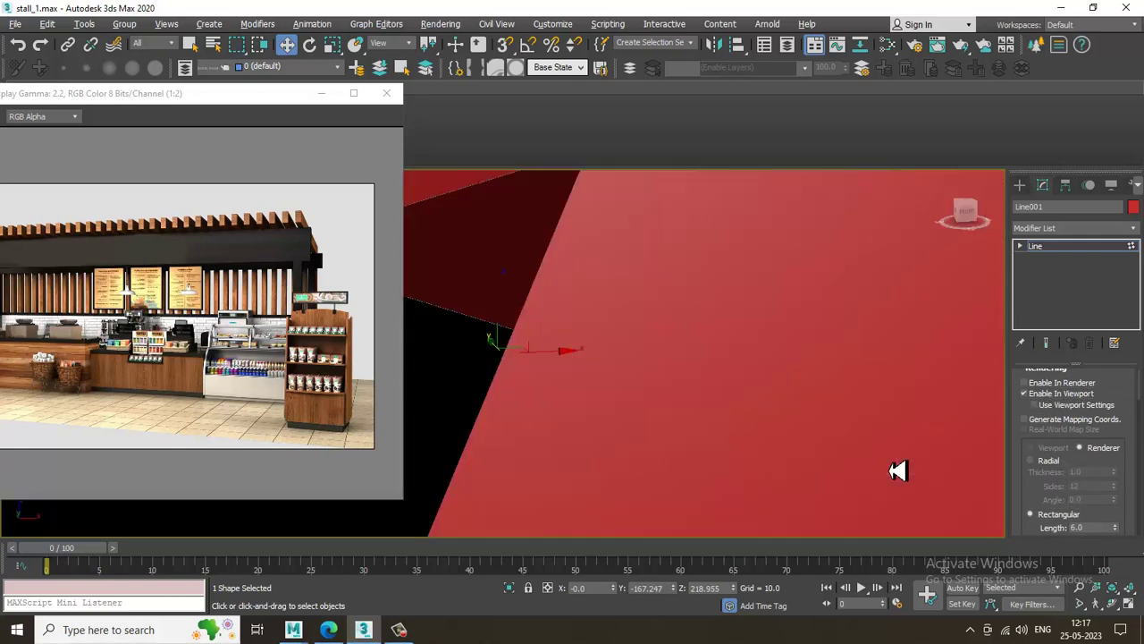
scroll(790, 355, "down", 5)
scroll(786, 355, "down", 3)
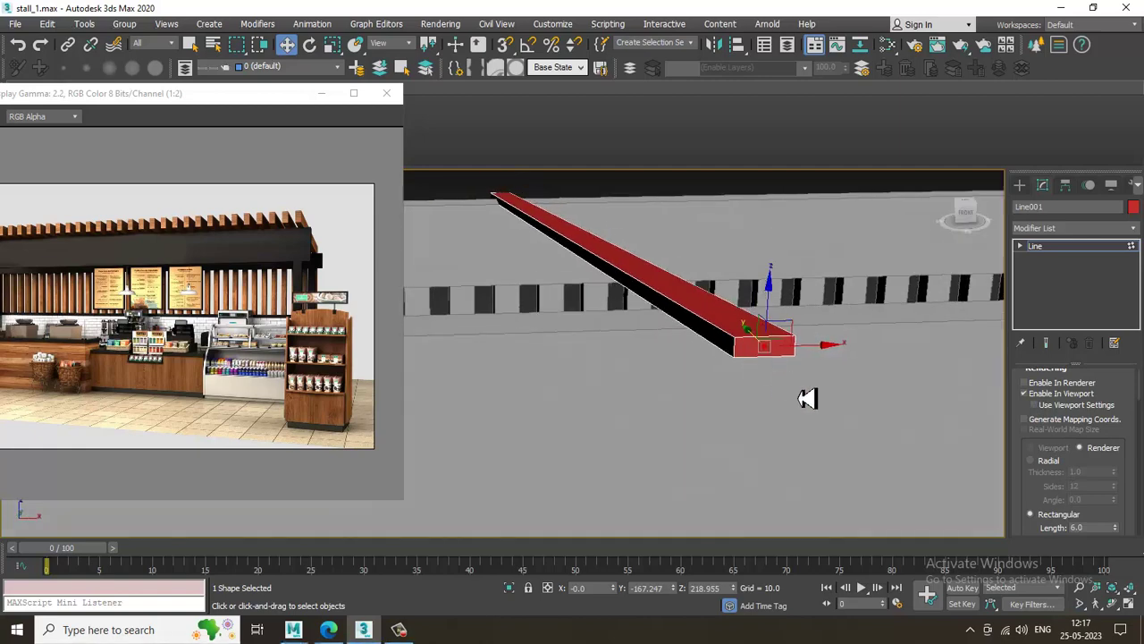
left_click_drag(1128, 523, 1126, 378)
left_click_drag(1125, 435, 1126, 438)
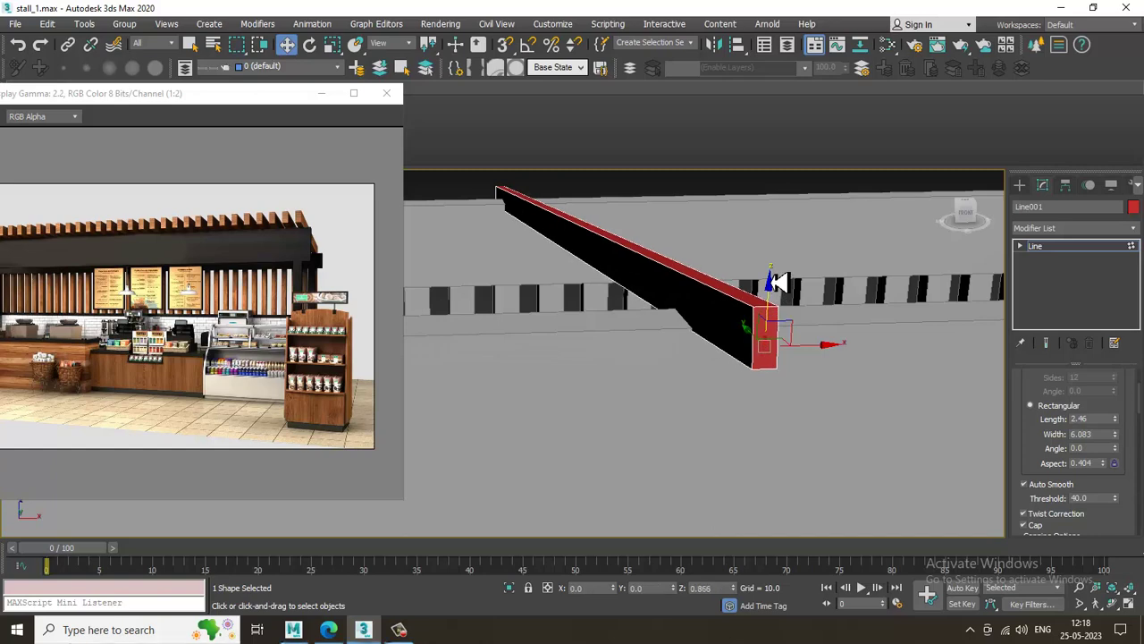
Step: Raise the whole rafter in the left view by about 3.5 so it sits above the frames
left_click(1073, 249)
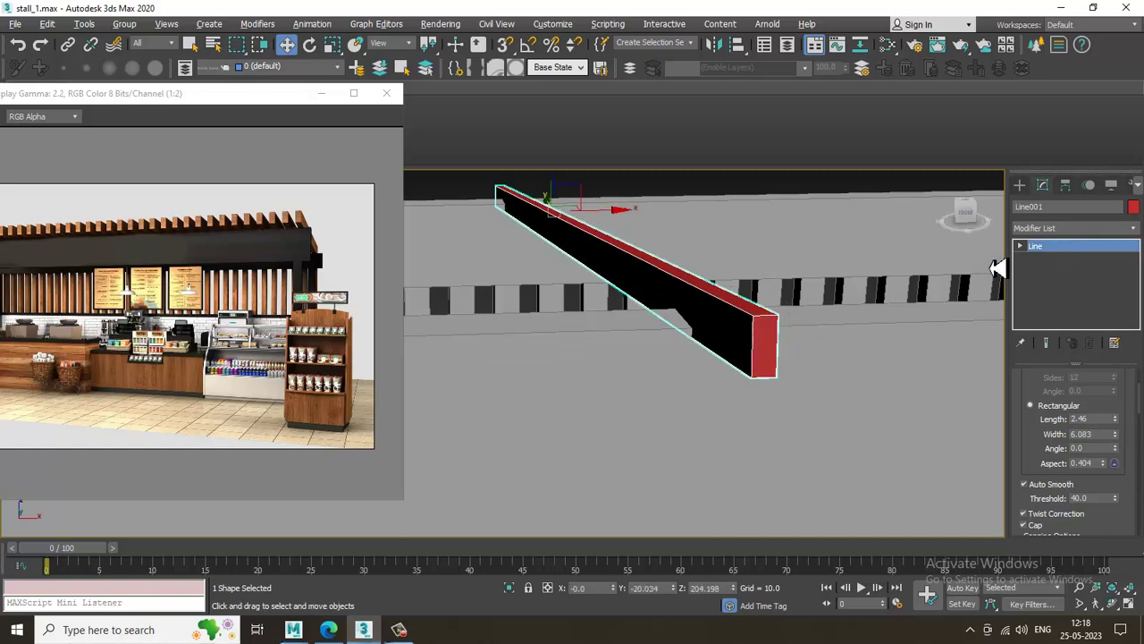
key("alt+w")
middle_click_drag(488, 467, 512, 476)
key("alt+w")
middle_click_drag(606, 382, 574, 383)
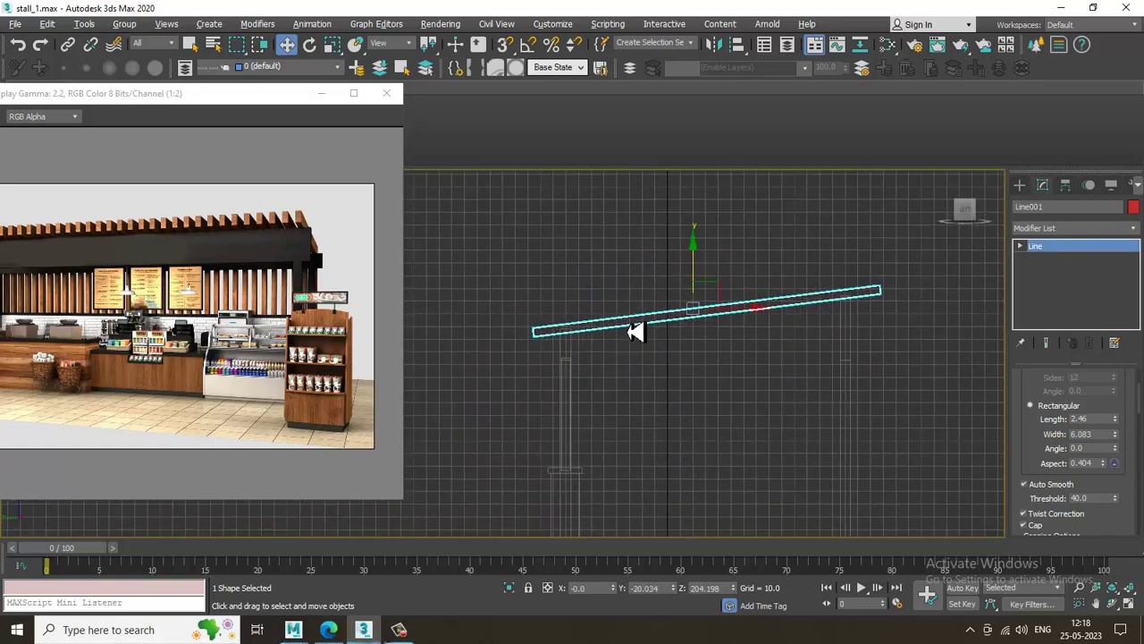
scroll(630, 324, "up", 3)
left_click_drag(721, 275, 725, 267)
Step: Lower the rafter's front end vertex to Z 219.246 so the bar meets the top of the front frame
middle_click_drag(805, 301, 736, 316)
key("1")
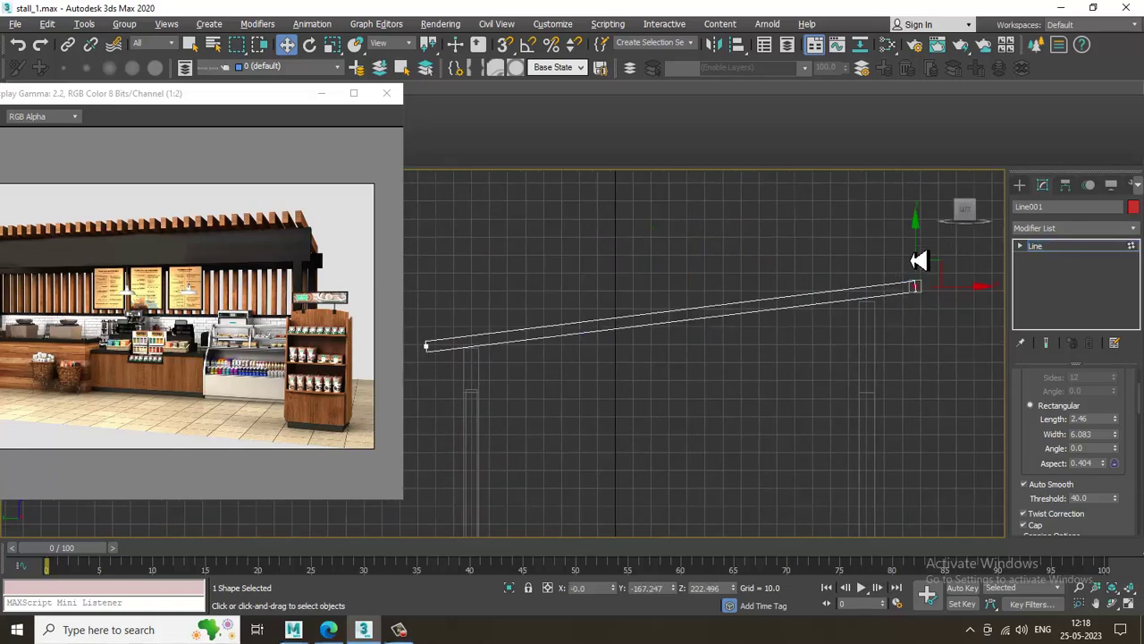
left_click_drag(922, 250, 930, 261)
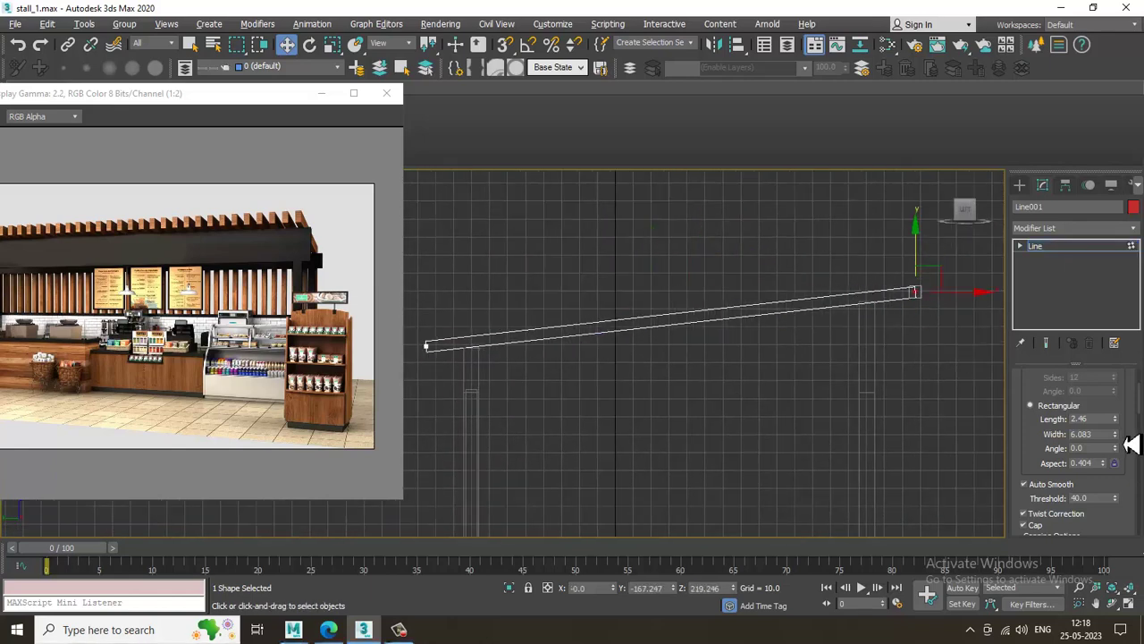
Step: Set the rafter's rectangular width to 8.151 and its length to 3.493
left_click_drag(1115, 436, 1115, 425)
left_click(1116, 436)
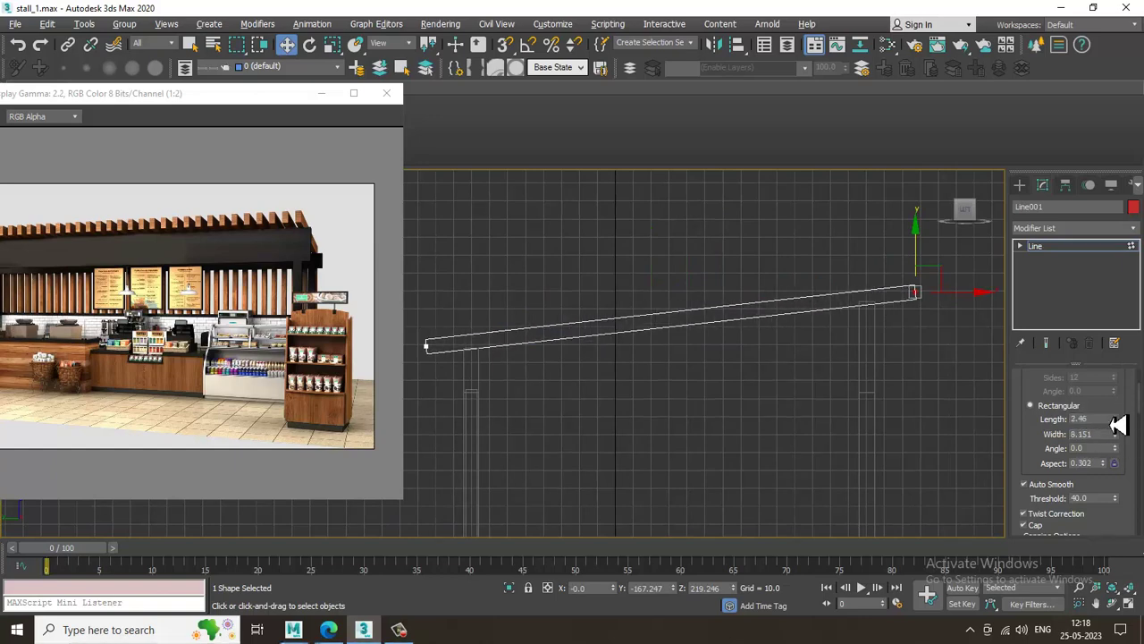
key("alt+w")
left_click(844, 488)
key("alt+w")
middle_click_drag(844, 488, 818, 469, "alt")
scroll(827, 469, "down", 10)
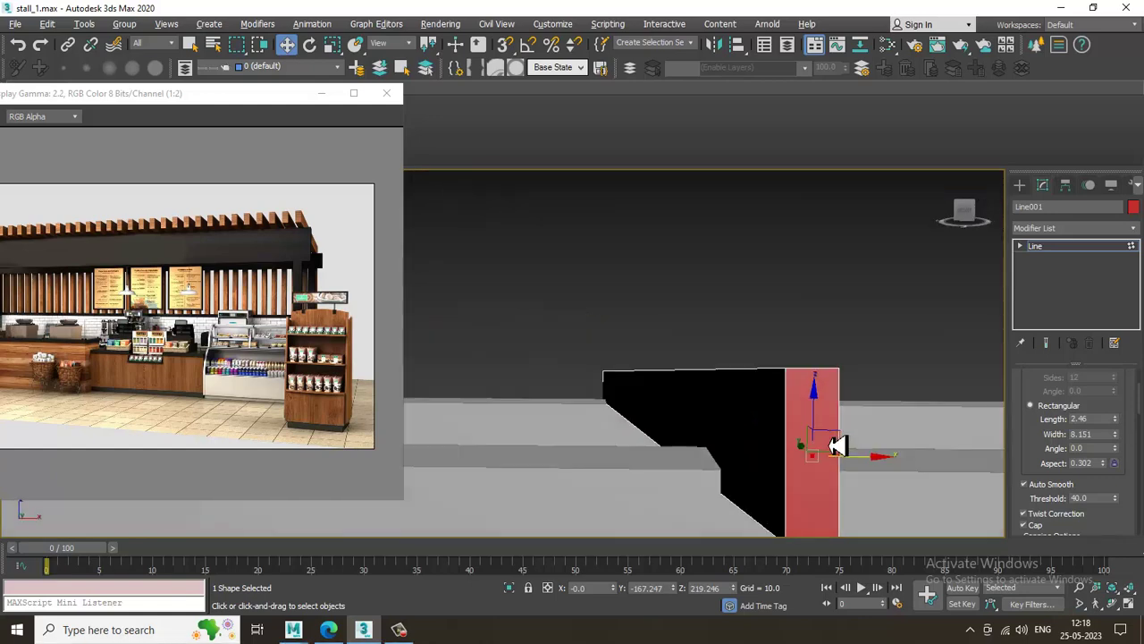
left_click_drag(1121, 428, 1125, 392)
middle_click_drag(784, 401, 863, 338, "alt")
left_click_drag(852, 324, 851, 319)
left_click(1059, 250)
middle_click_drag(809, 344, 873, 350, "alt")
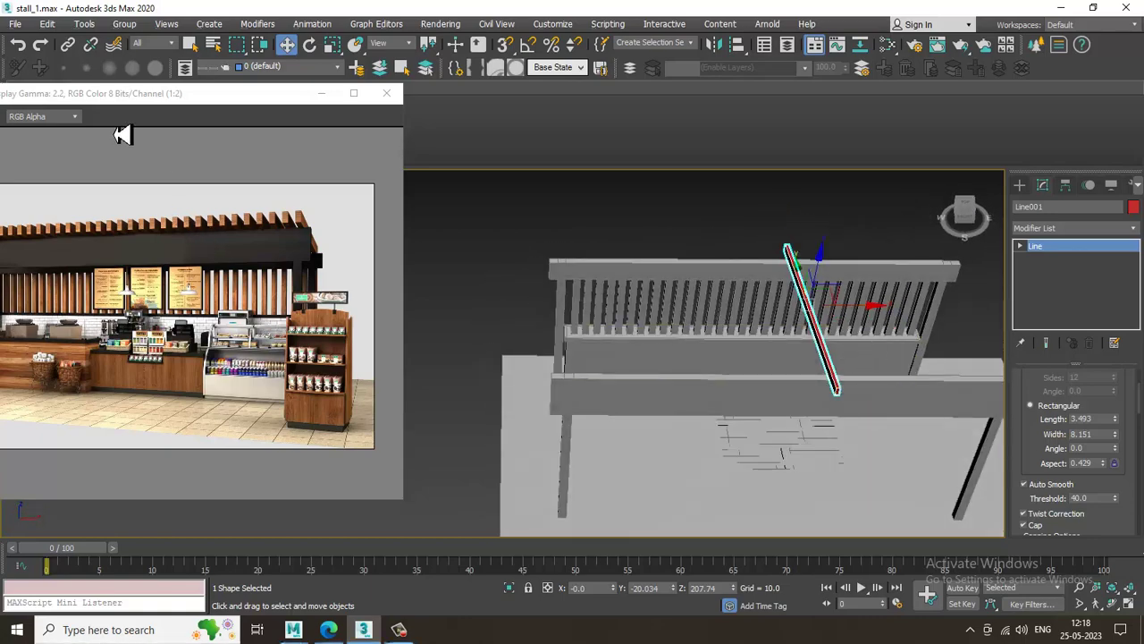
Step: Uncover more of the reference image and move the rafter along the beams to their left end at X -271.186
left_click_drag(119, 97, 346, 98)
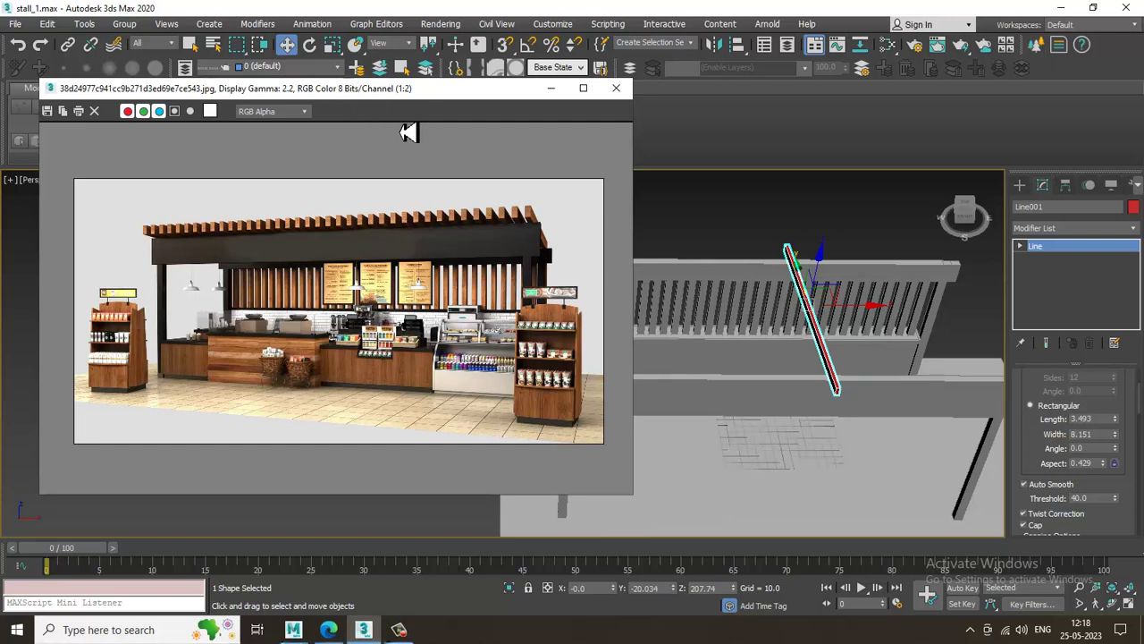
left_click_drag(498, 94, 371, 105)
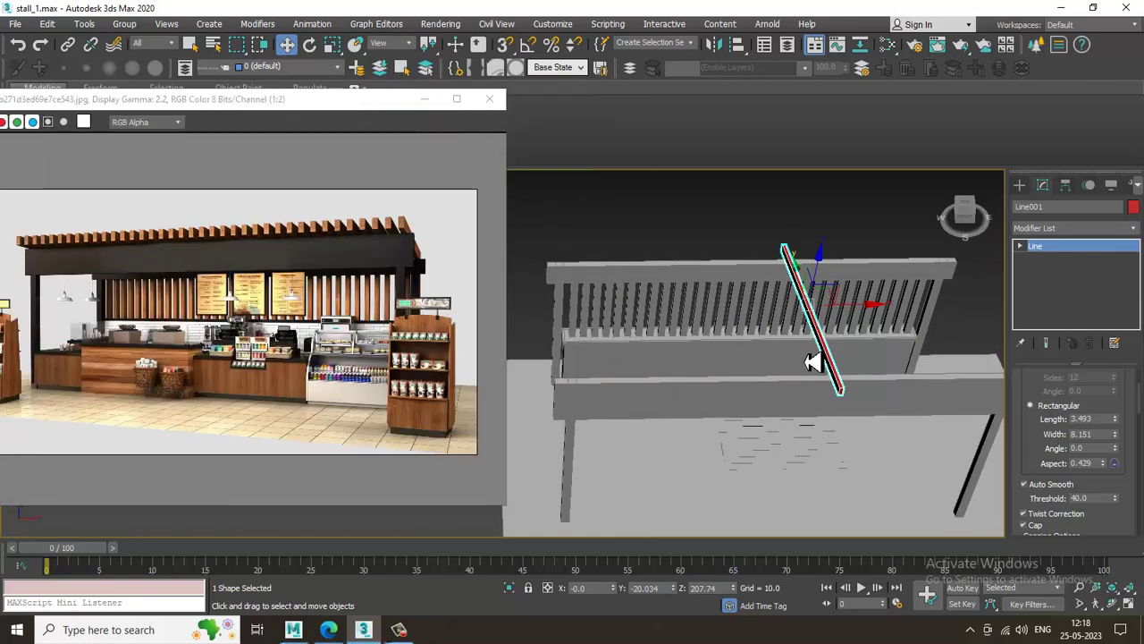
left_click_drag(872, 311, 621, 327)
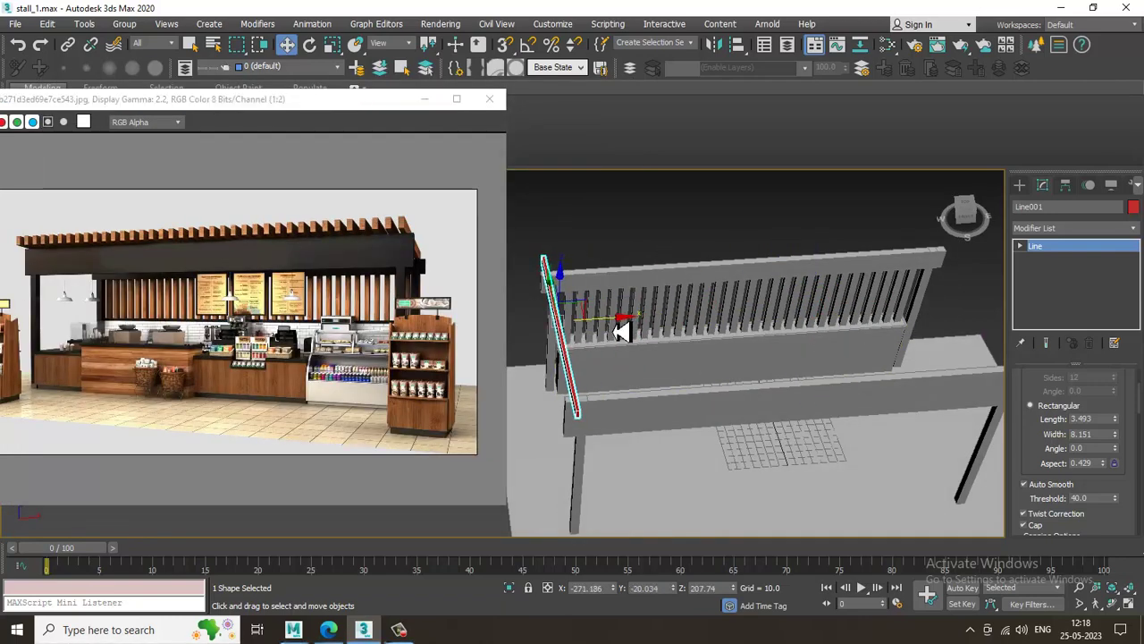
Step: Thicken the end rafter by setting its rectangular length to 5.17
scroll(620, 329, "up", 4)
middle_click_drag(591, 447, 672, 356, "alt")
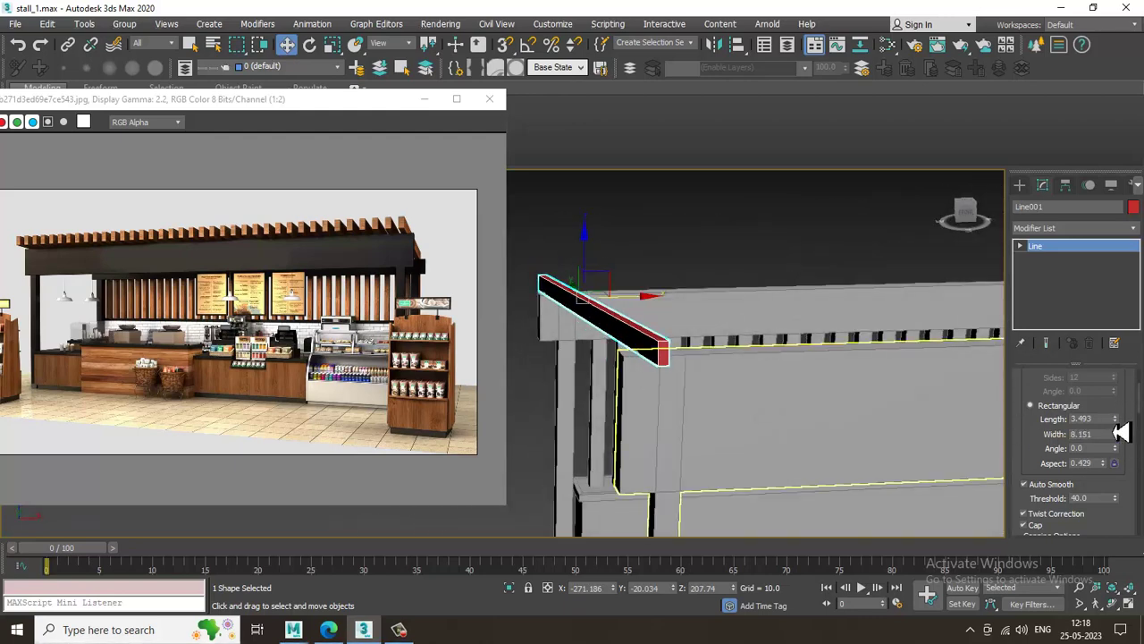
left_click_drag(1115, 420, 1111, 389)
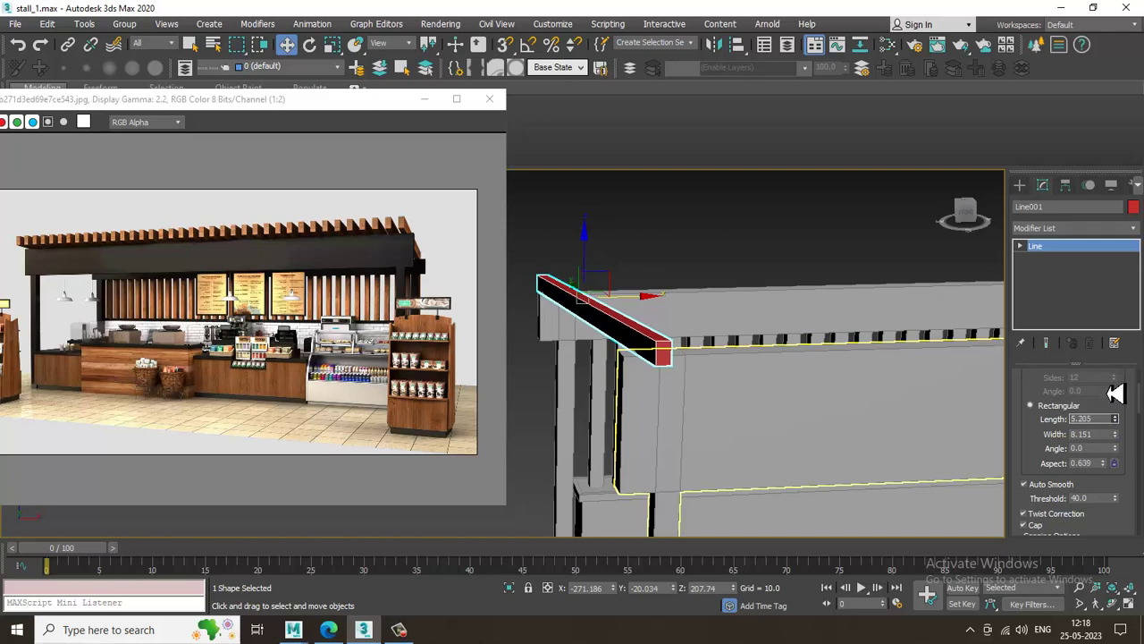
middle_click_drag(820, 393, 695, 399, "alt")
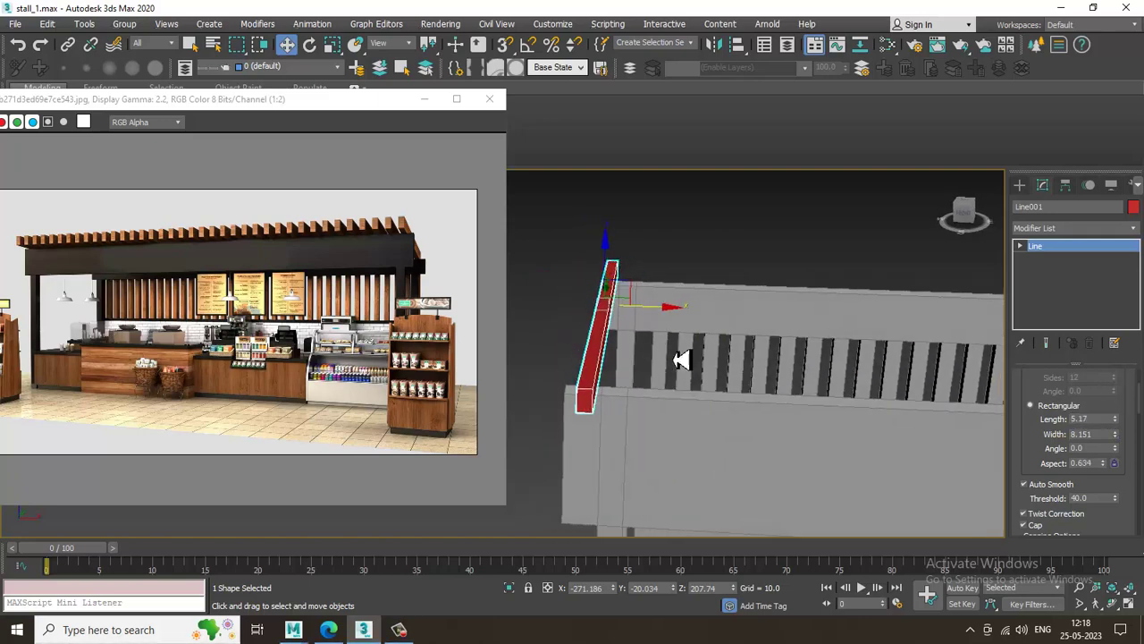
Step: Clone the end rafter along the beams as 34 copies spaced about 11.8 apart
mouse_move(670, 320)
left_mouse_down("shift")
mouse_move(702, 325)
mouse_move(683, 322)
left_mouse_up("shift")
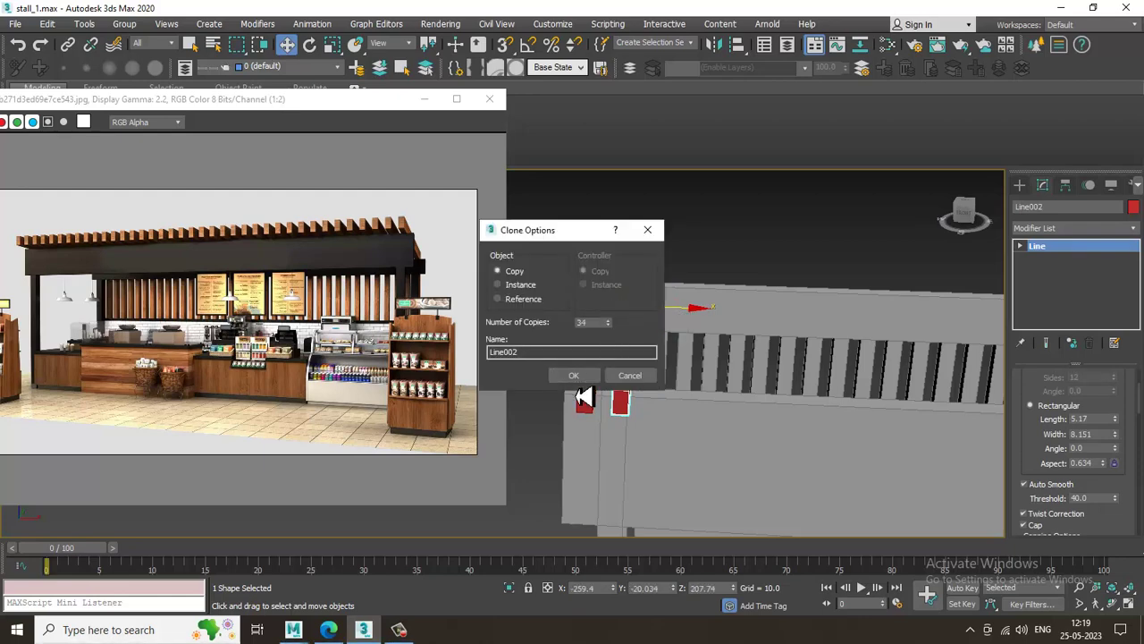
left_click(580, 379)
scroll(804, 395, "down", 5)
middle_click_drag(883, 378, 597, 370)
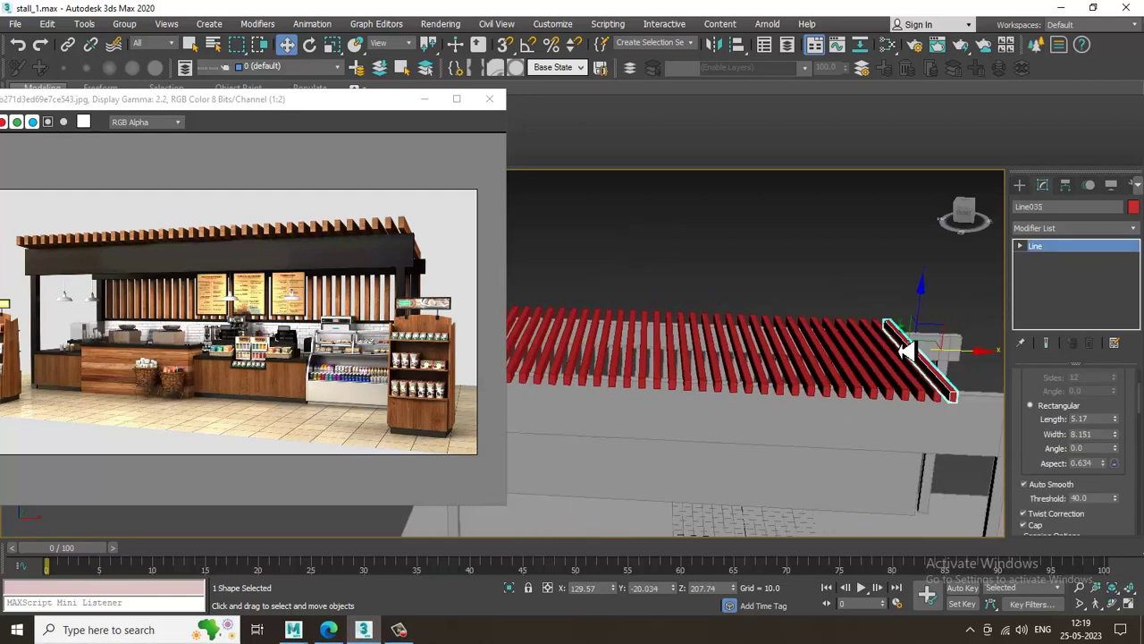
Step: Clone the last rafter five more times about 11.6 apart, extending the row to X 187.803
middle_click_drag(906, 351, 715, 331, "alt")
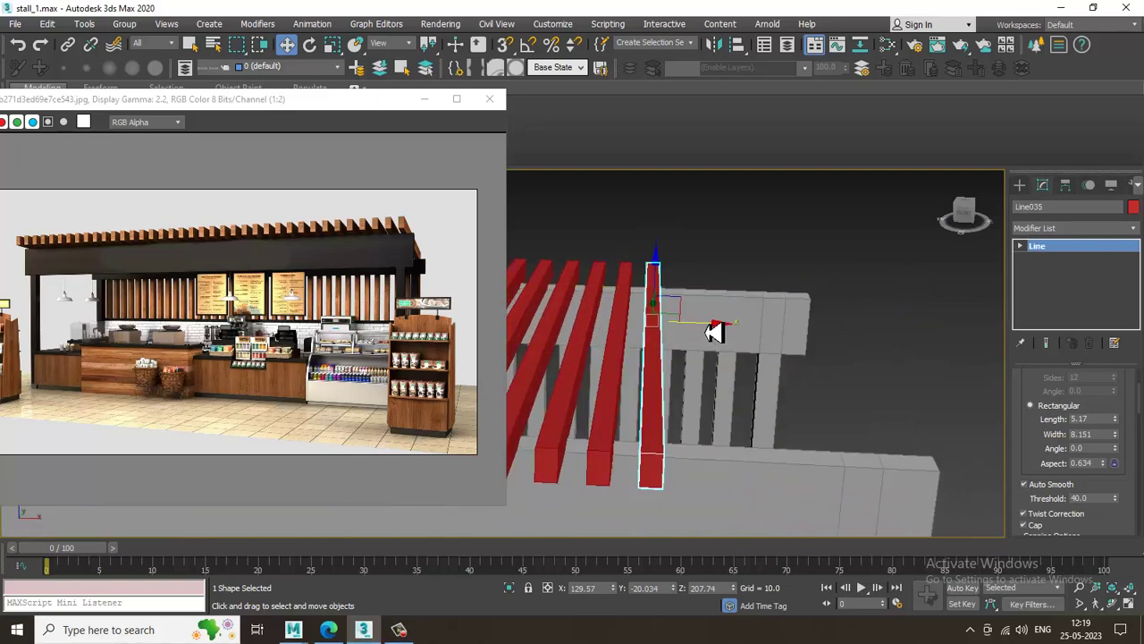
mouse_move(715, 330)
left_mouse_down("shift")
mouse_move(750, 337)
mouse_move(712, 350)
left_mouse_up("shift")
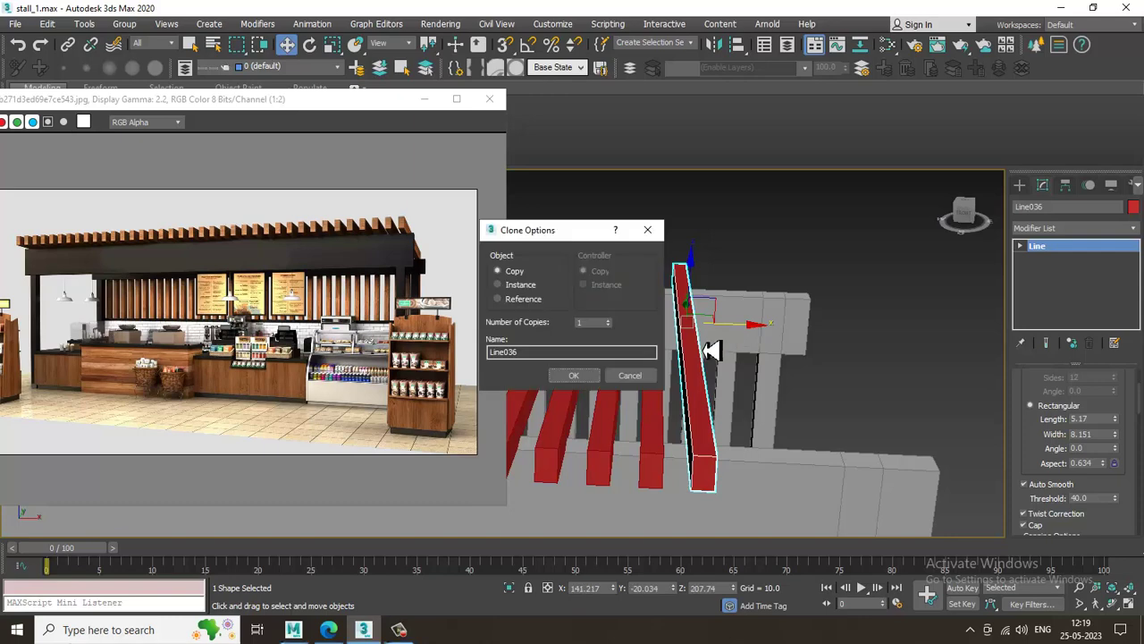
left_click(570, 379)
mouse_move(764, 371)
middle_mouse_down()
mouse_move(619, 300)
mouse_move(677, 366)
mouse_move(641, 366)
mouse_move(733, 370)
mouse_move(730, 351)
mouse_move(792, 350)
mouse_move(751, 344)
middle_mouse_up()
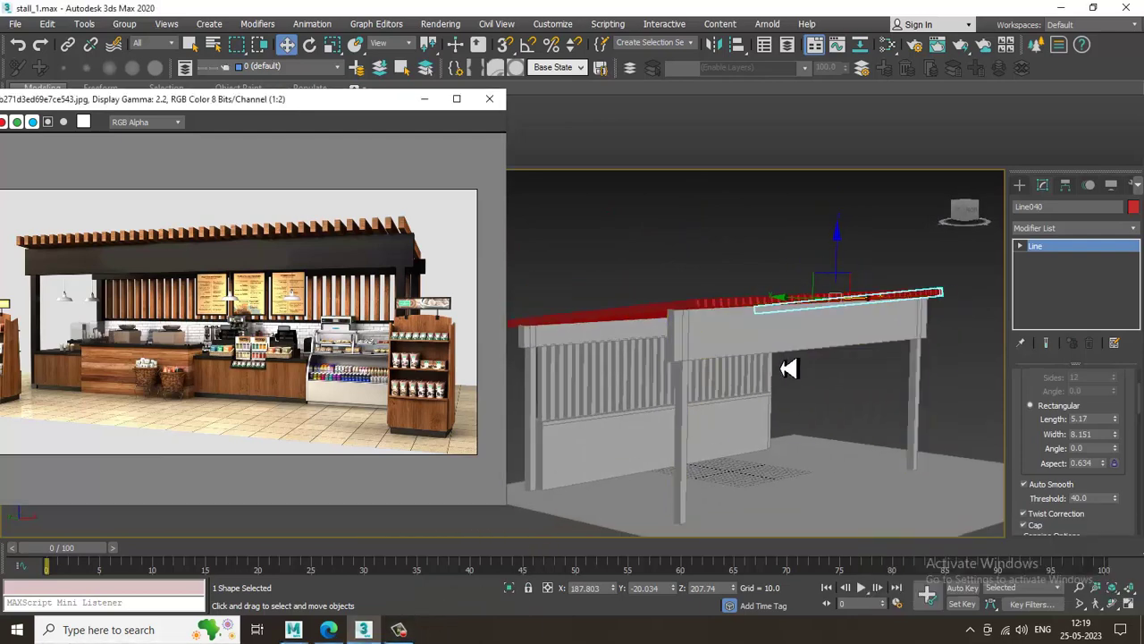
middle_click_drag(792, 366, 830, 354, "alt")
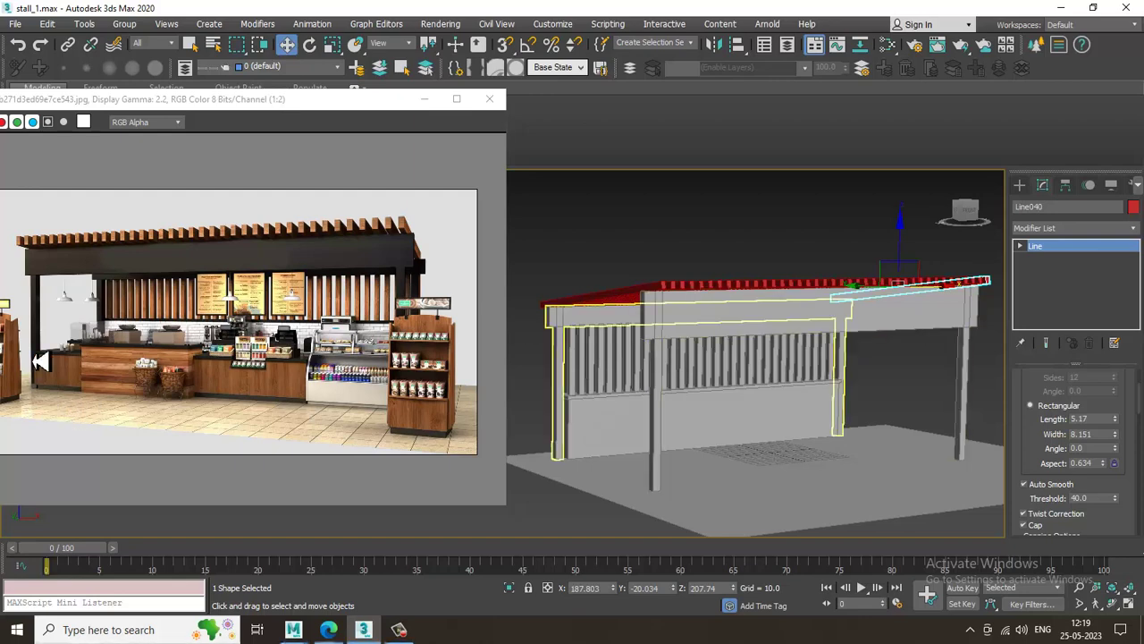
Step: Enlarge the reference image and add edge loops near the bases of the front frame's two posts with Swift Loop
scroll(61, 360, "up", 1)
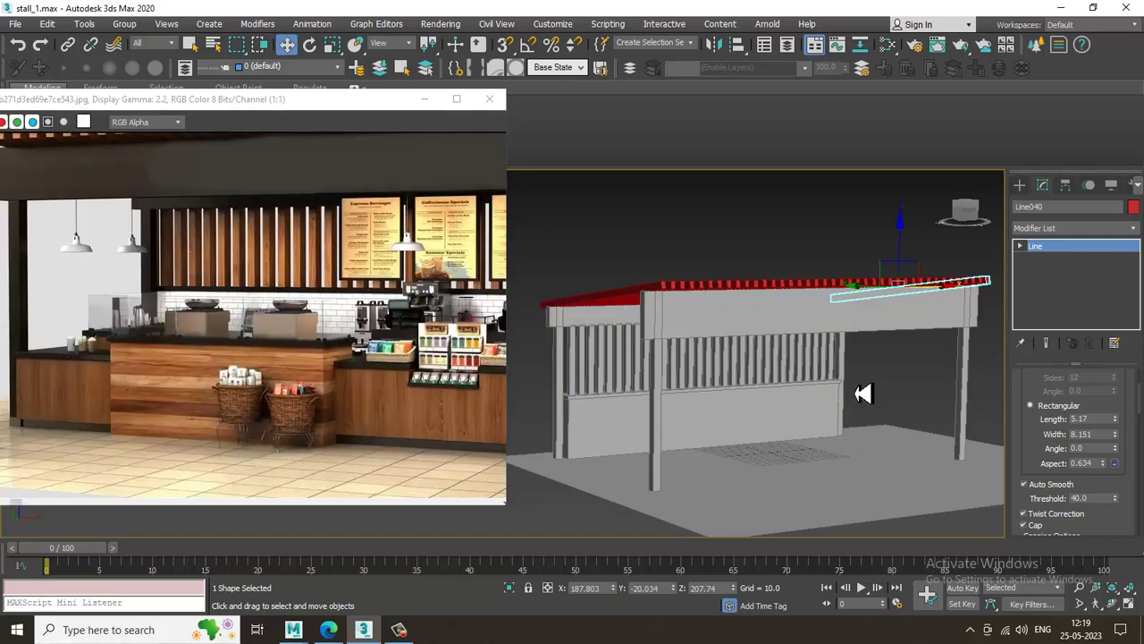
middle_click_drag(815, 405, 731, 397, "alt")
scroll(685, 410, "up", 3)
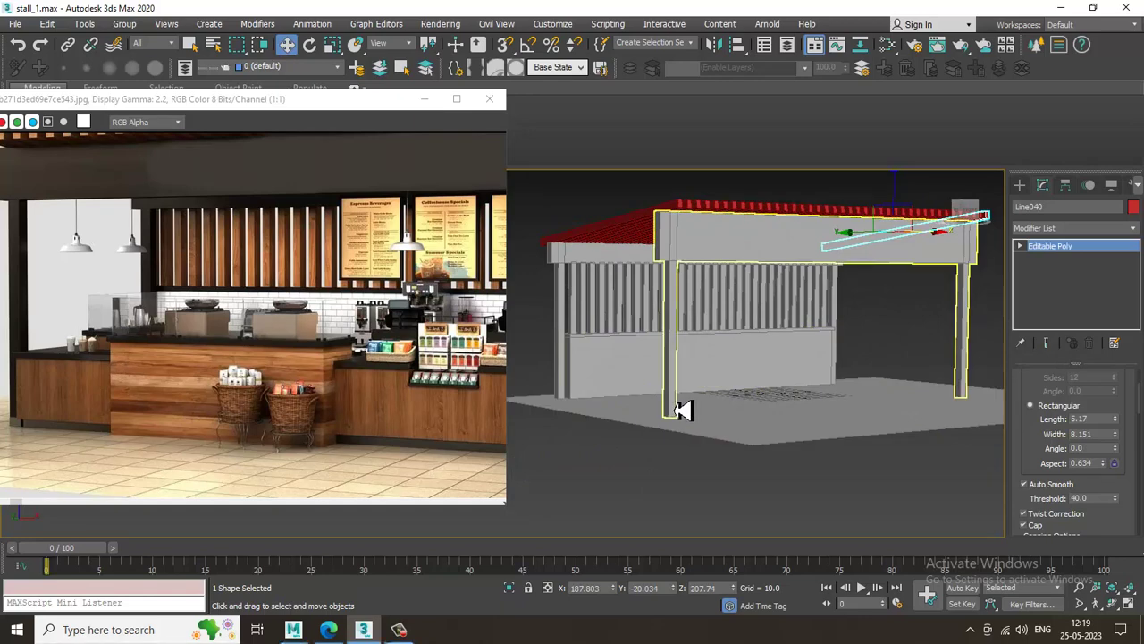
left_click(697, 405)
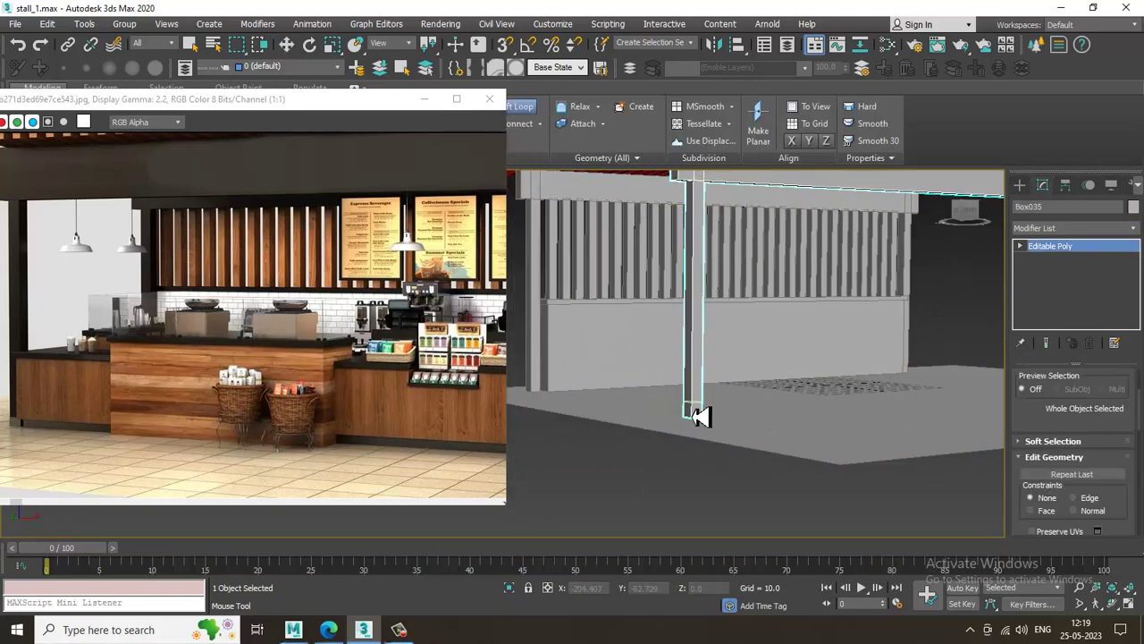
scroll(728, 431, "up", 3)
middle_click_drag(814, 430, 680, 472)
middle_click_drag(948, 403, 715, 438)
mouse_move(957, 404)
middle_mouse_down()
mouse_move(593, 487)
mouse_move(728, 439)
middle_mouse_up()
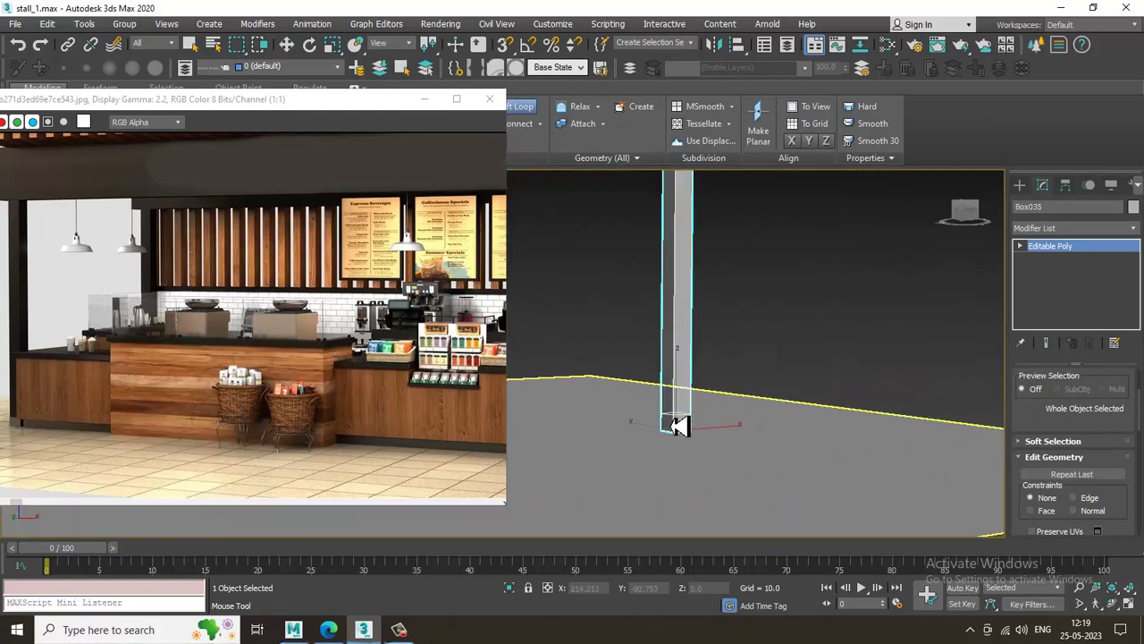
Step: Select the edge-loop vertices near both front posts' bases and scale them vertically to even out their heights
key("w")
key("alt+w")
right_click(792, 304)
key("alt+w")
middle_click_drag(629, 357, 774, 327)
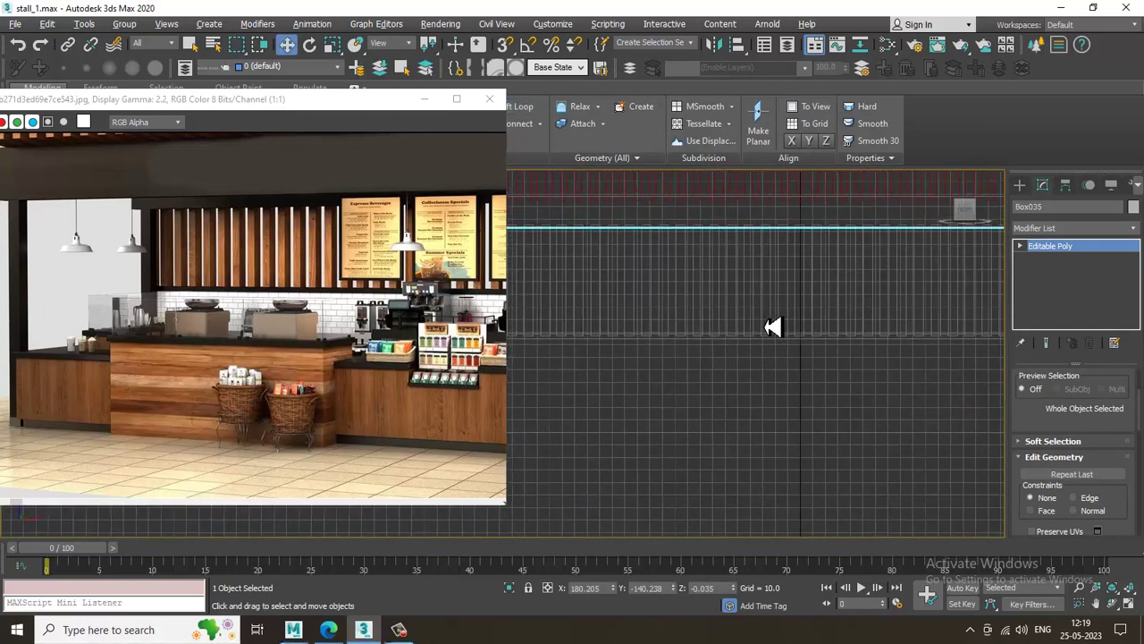
scroll(776, 327, "down", 4)
middle_click_drag(721, 379, 658, 380)
key("1")
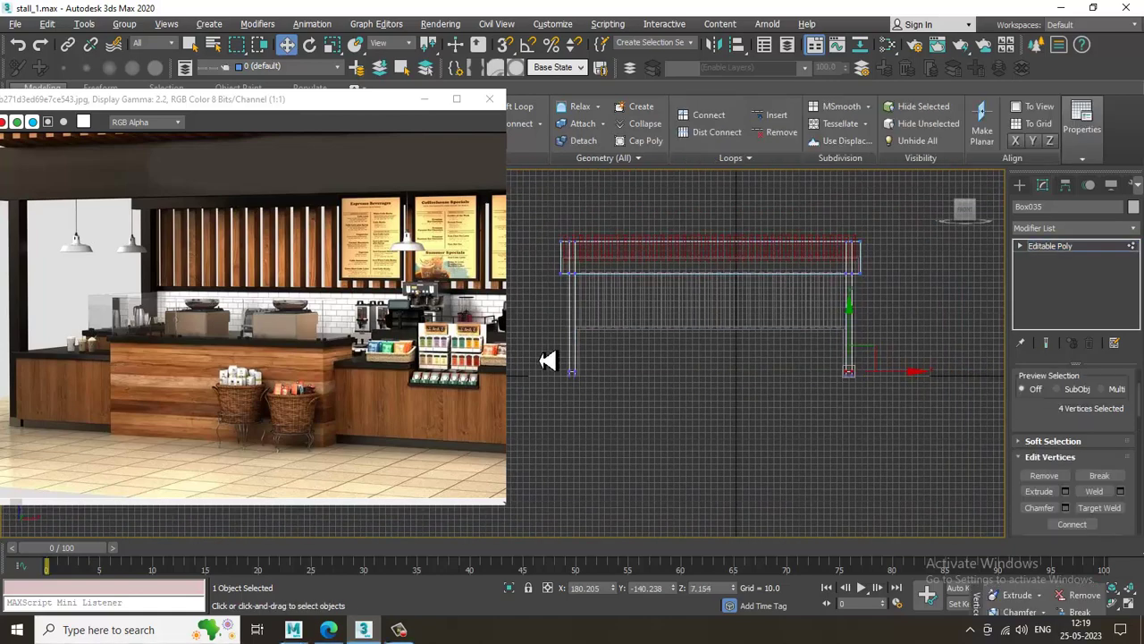
left_click_drag(540, 350, 905, 376)
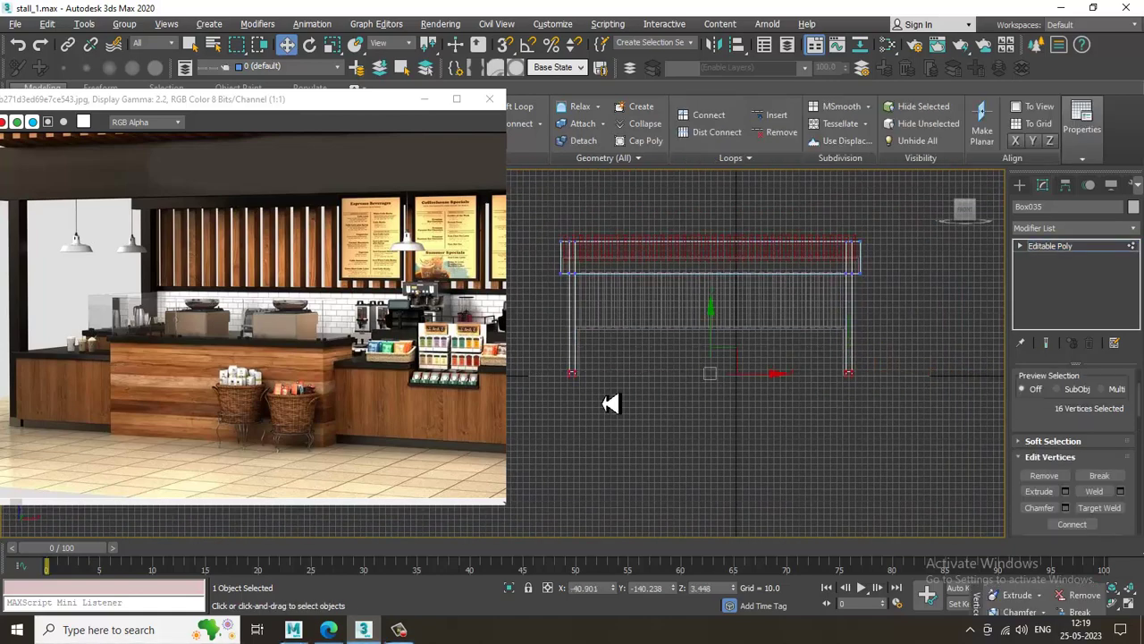
left_click_drag(540, 394, 759, 400)
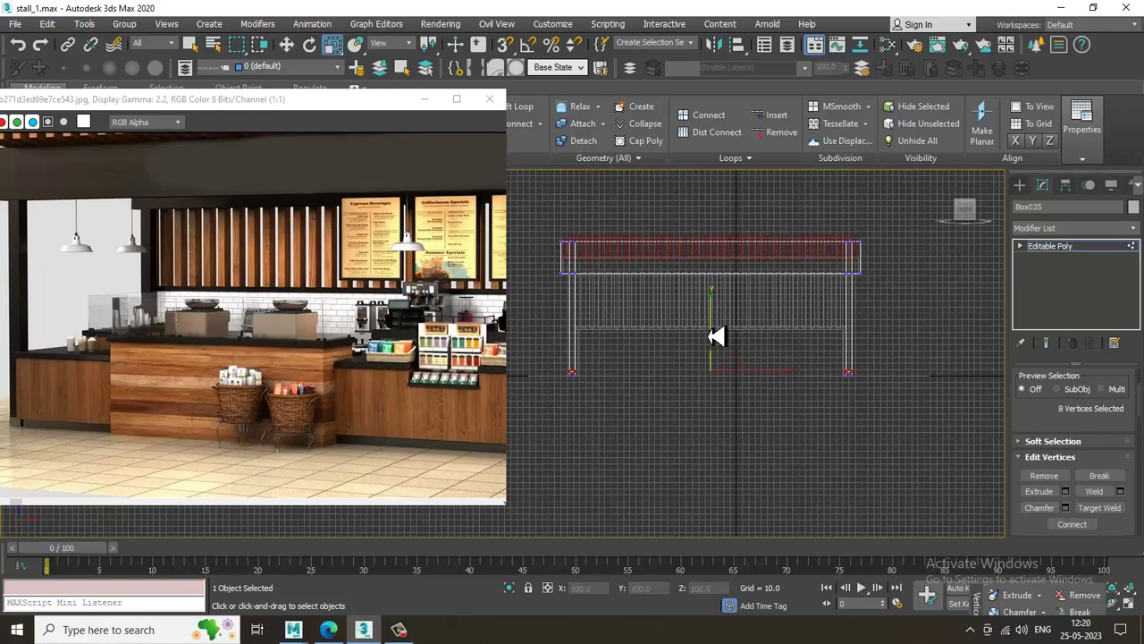
key("r")
key("w")
key("alt+w")
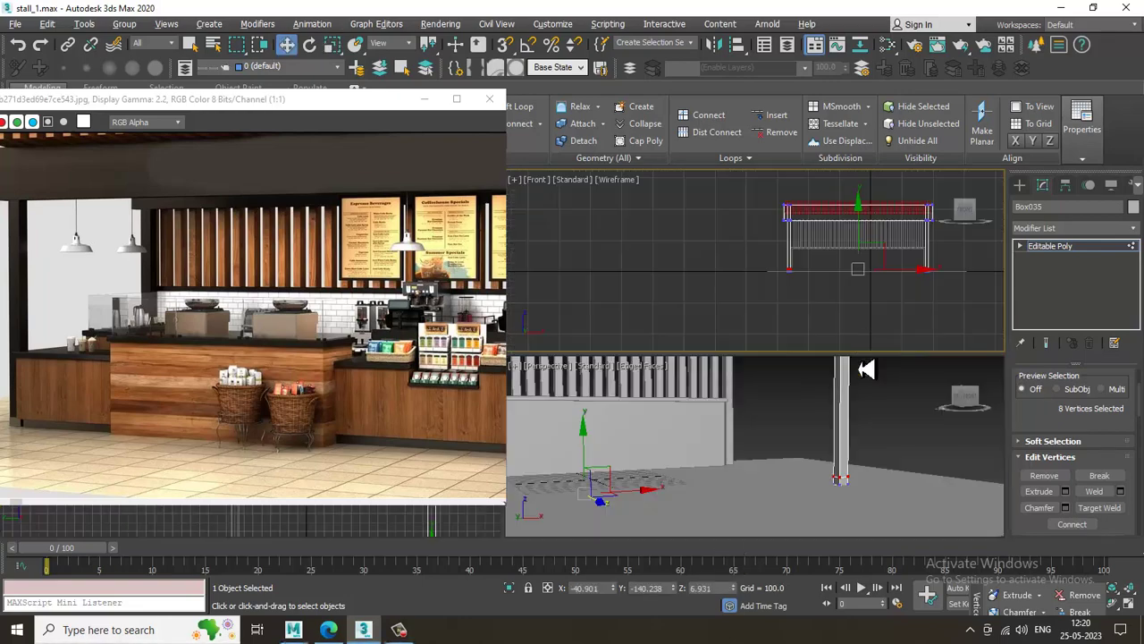
Step: Extrude the four side polygons at the left front post's base outward by 0.309 along local normals
middle_click_drag(895, 463, 695, 396)
key("alt+w")
key("4")
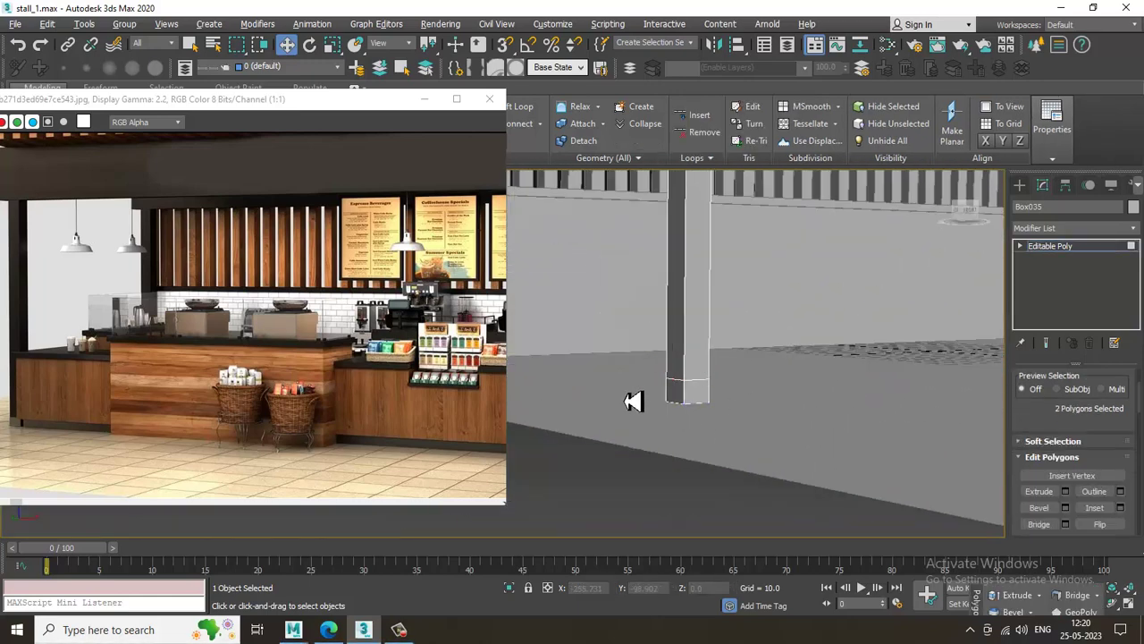
key("F3")
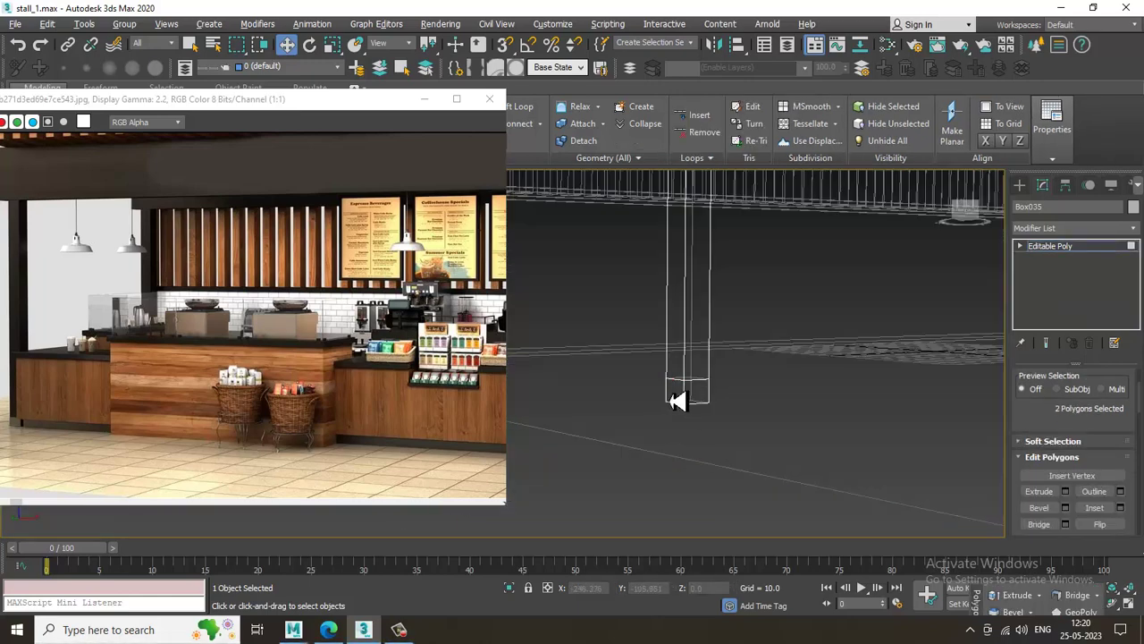
left_click_drag(679, 402, 781, 411)
key("F3")
mouse_move(834, 405)
middle_mouse_down()
mouse_move(773, 407)
mouse_move(786, 419)
mouse_move(718, 408)
mouse_move(723, 426)
middle_mouse_up()
scroll(787, 418, "up", 3)
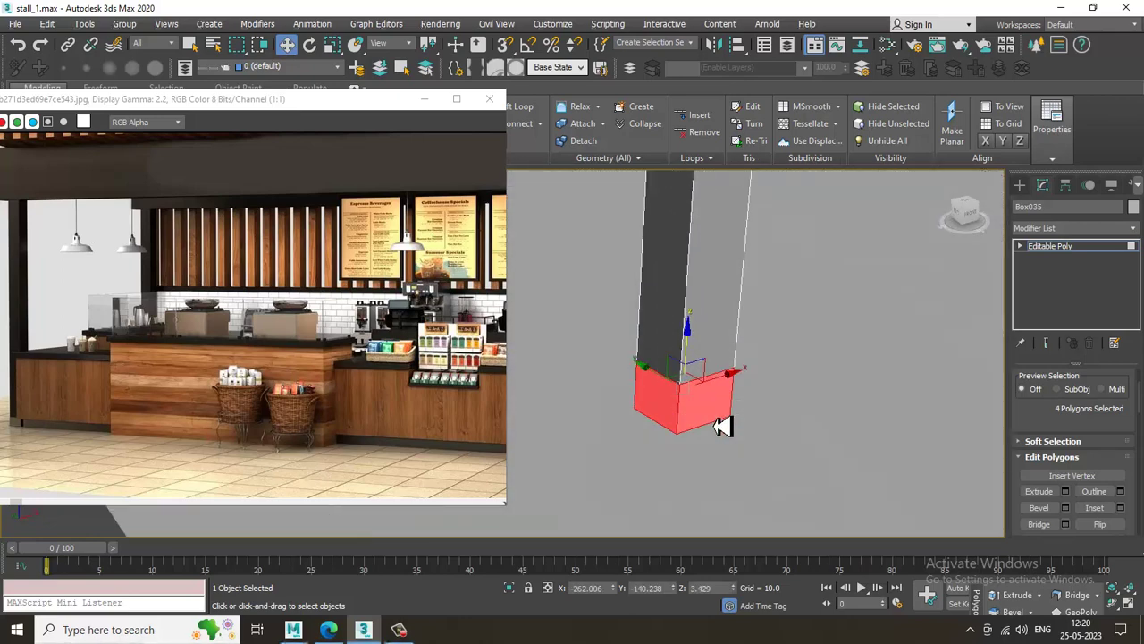
left_click(1065, 491)
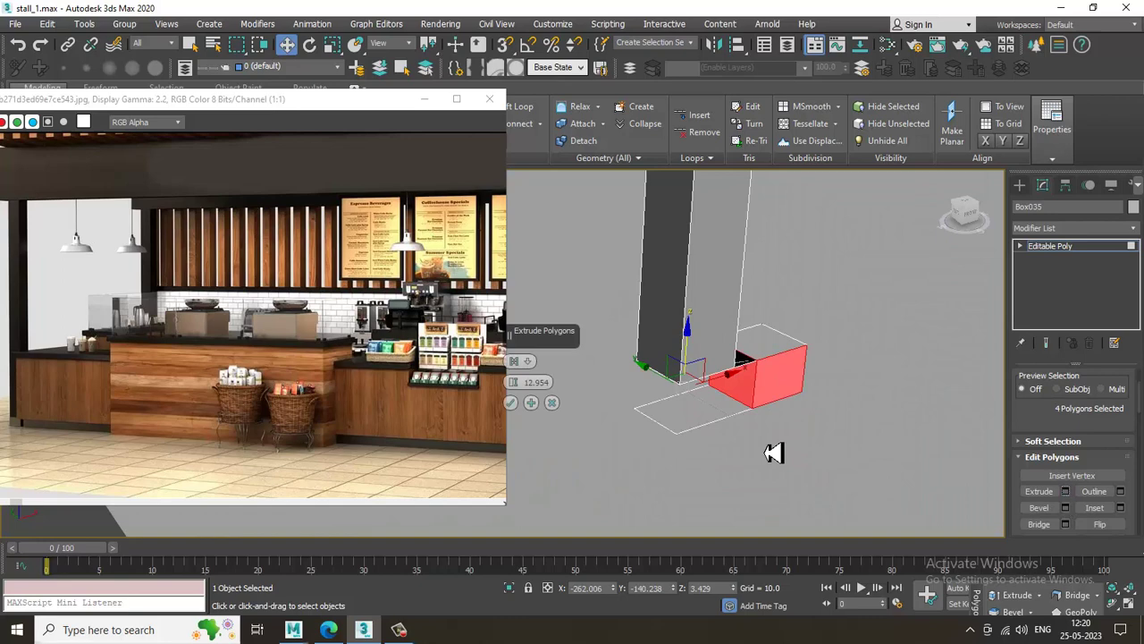
left_click(529, 361)
left_click(563, 389)
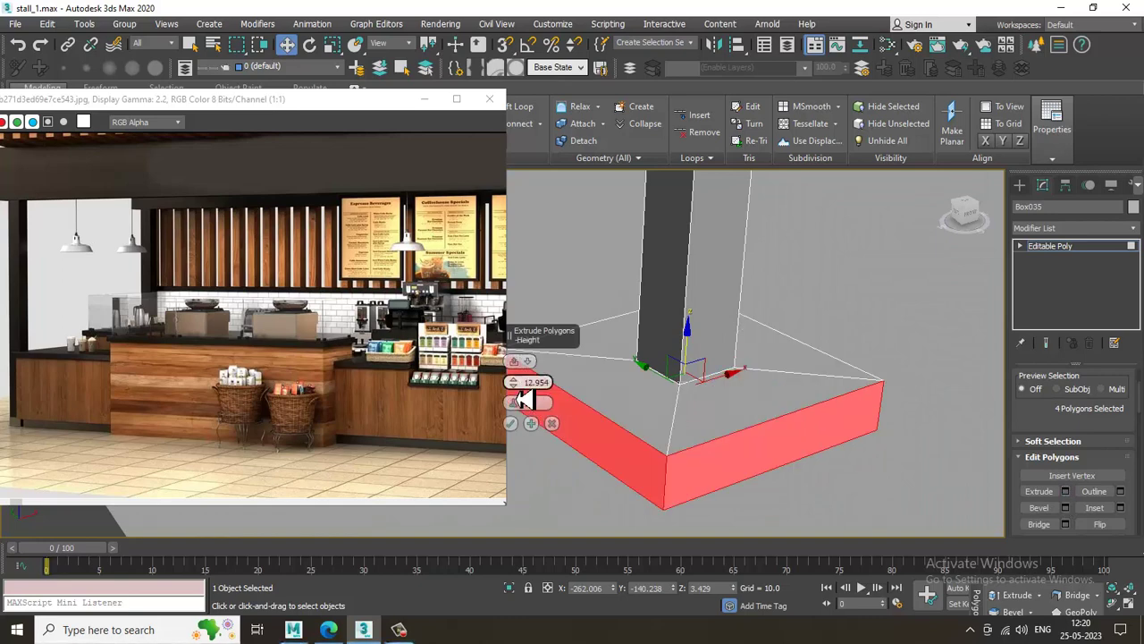
left_click_drag(532, 422, 572, 474)
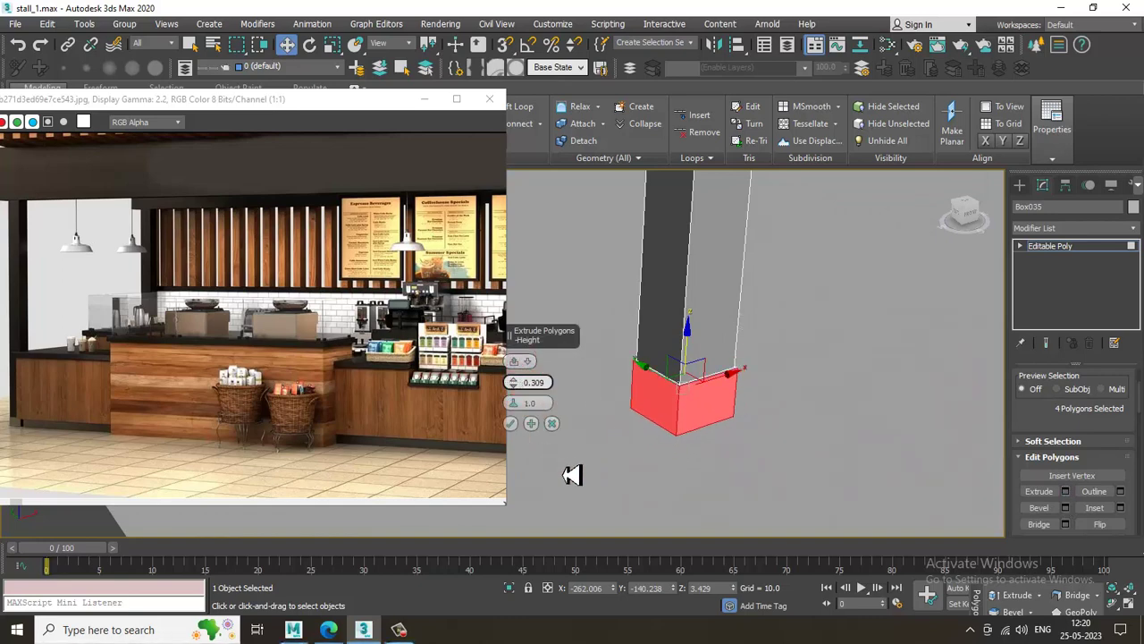
left_click(512, 425)
scroll(756, 361, "down", 5)
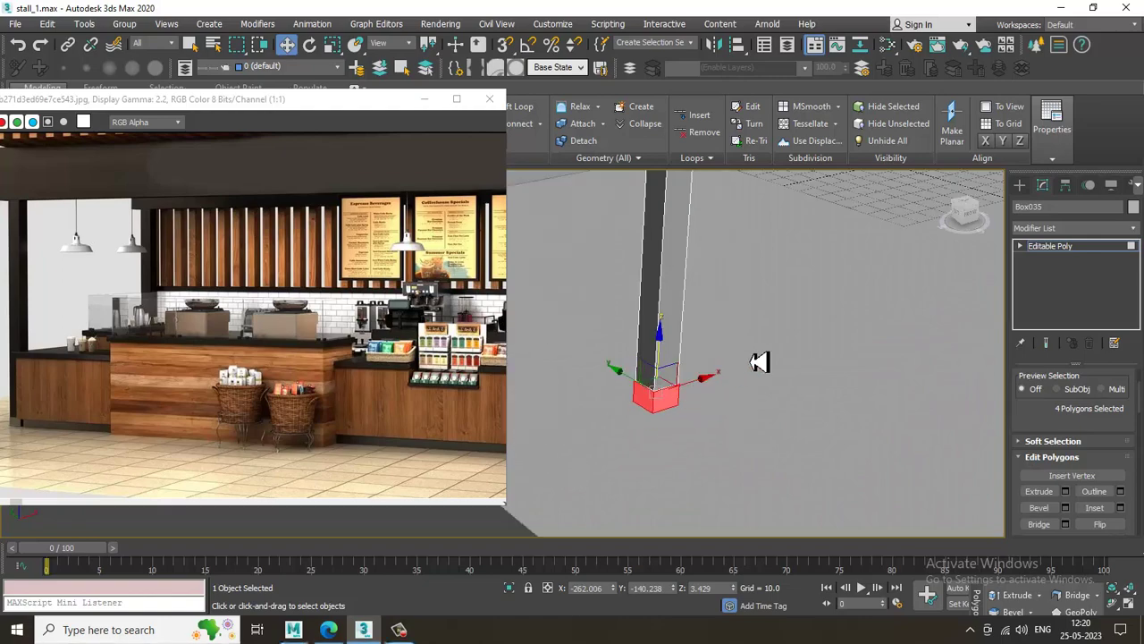
Step: Extrude the four side polygons at the right front post's base outward by 0.309
key("alt+w")
middle_click(833, 222)
key("alt+w")
scroll(761, 358, "up", 8)
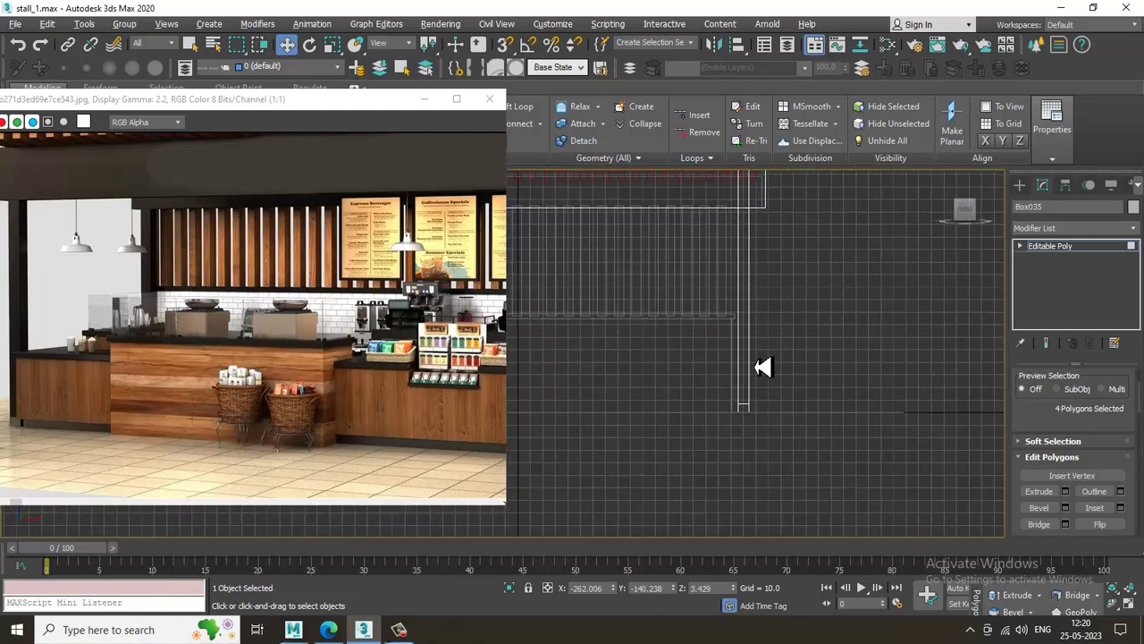
left_click_drag(694, 489, 821, 491)
key("alt+w")
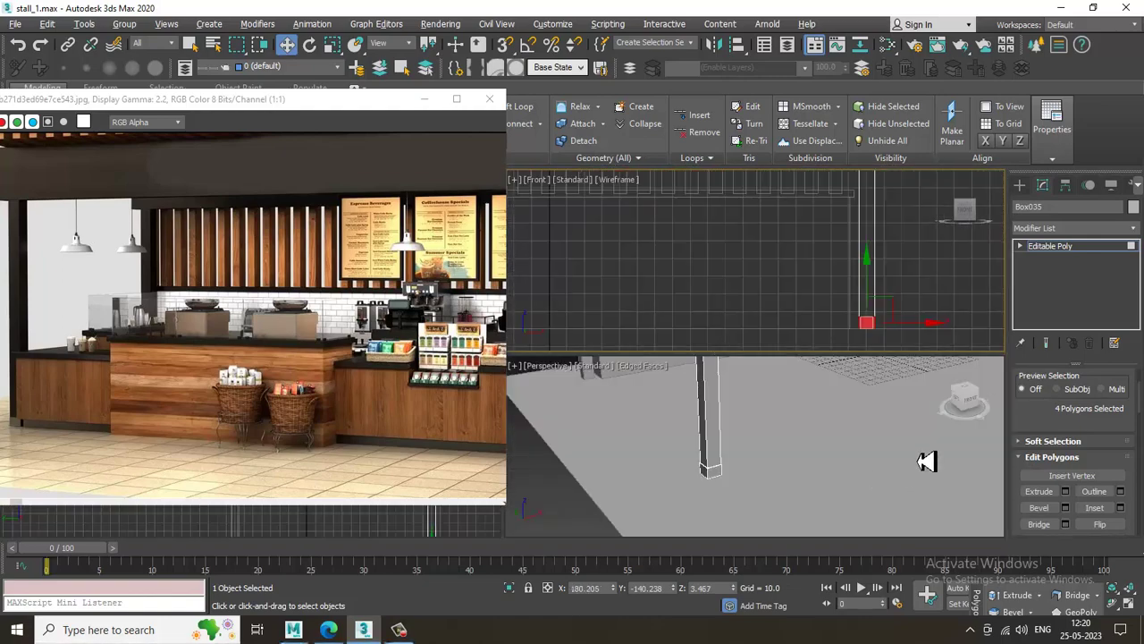
middle_click_drag(926, 461, 808, 470)
key("alt+w")
key("z")
scroll(732, 417, "down", 4)
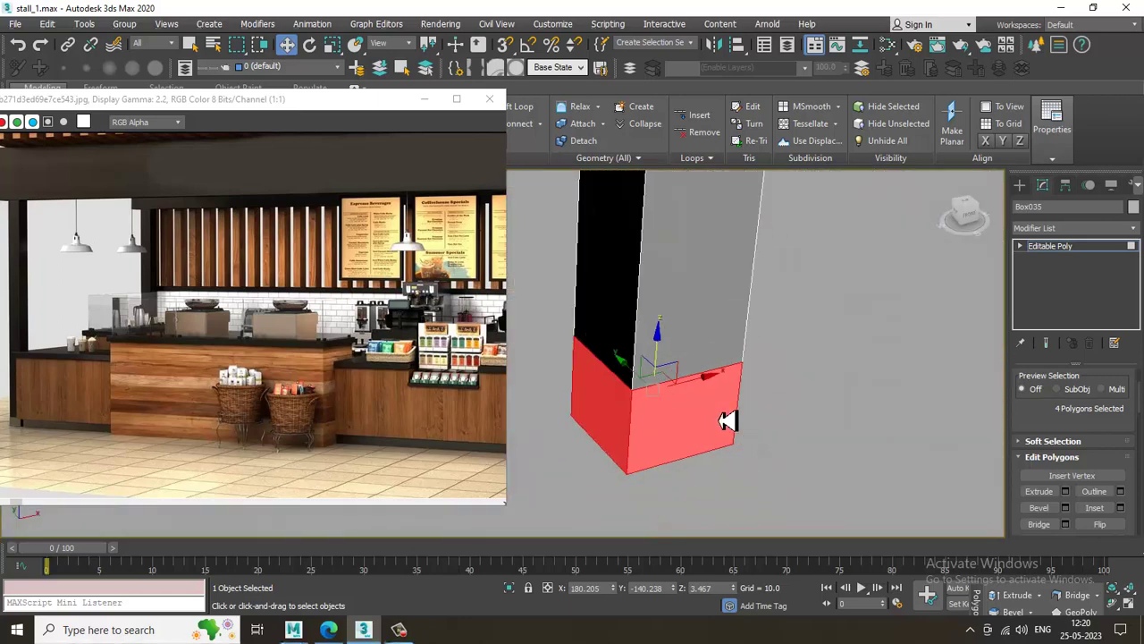
middle_click_drag(746, 423, 809, 439)
left_click(1065, 491)
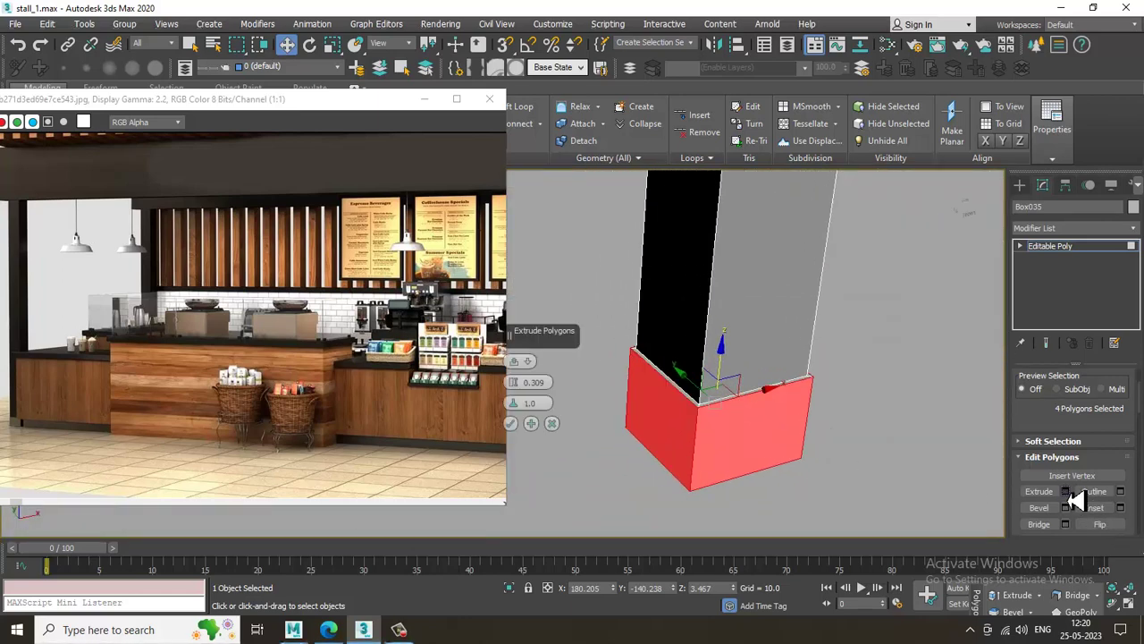
left_click(512, 424)
Step: Create a side counter box about 211 long, 37 wide and 42 high between the left rear and front posts
scroll(764, 370, "down", 4)
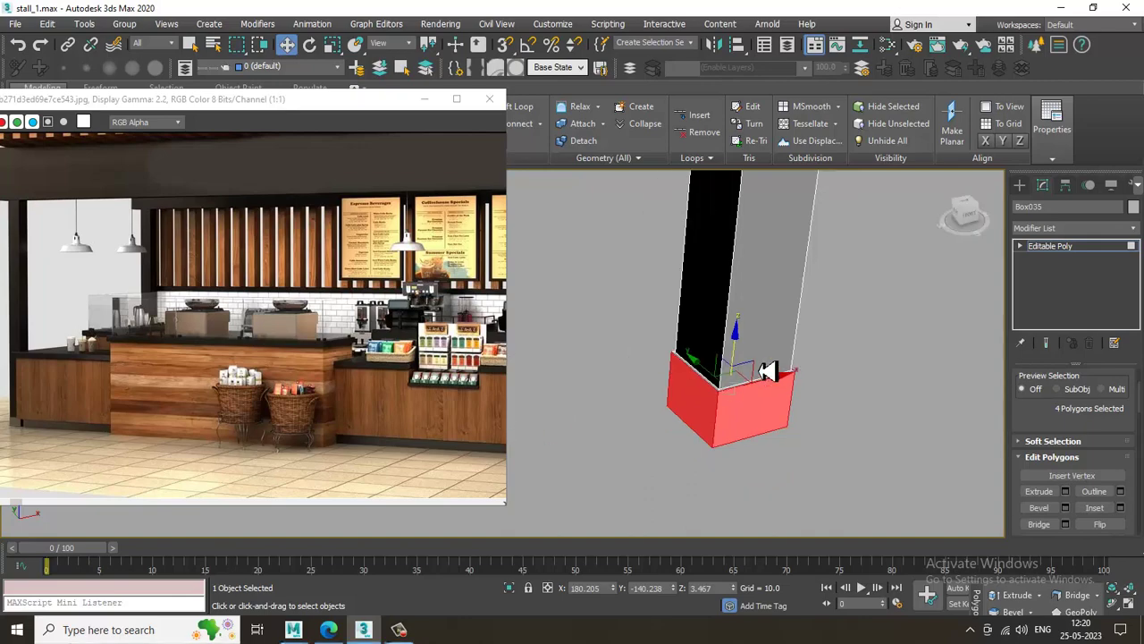
middle_click_drag(720, 383, 712, 327)
scroll(850, 378, "down", 6)
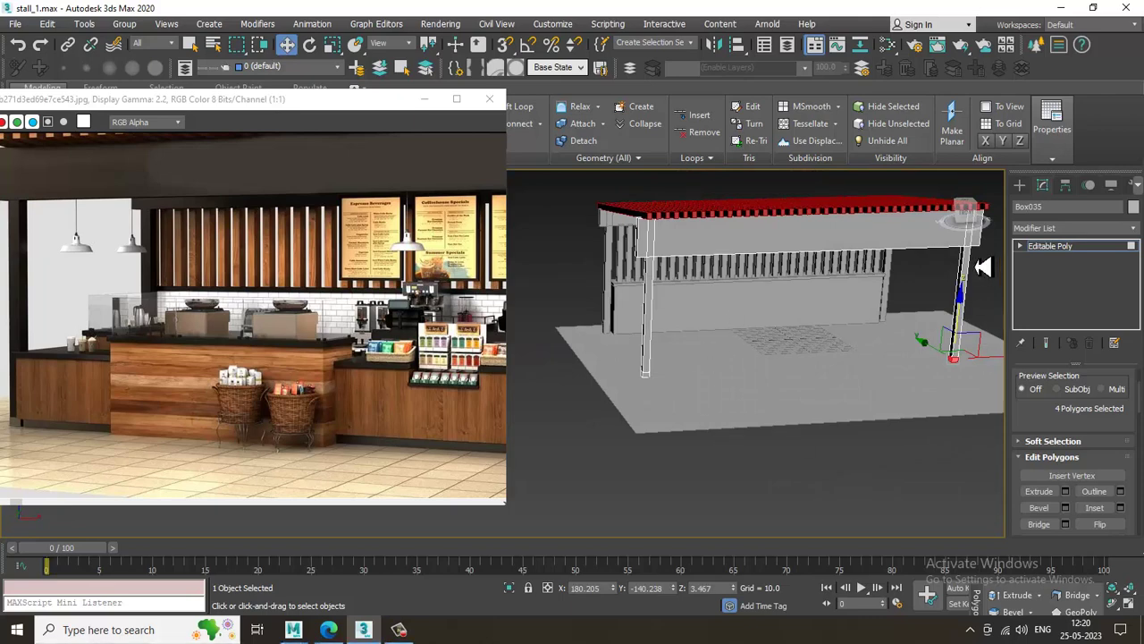
left_click(1020, 185)
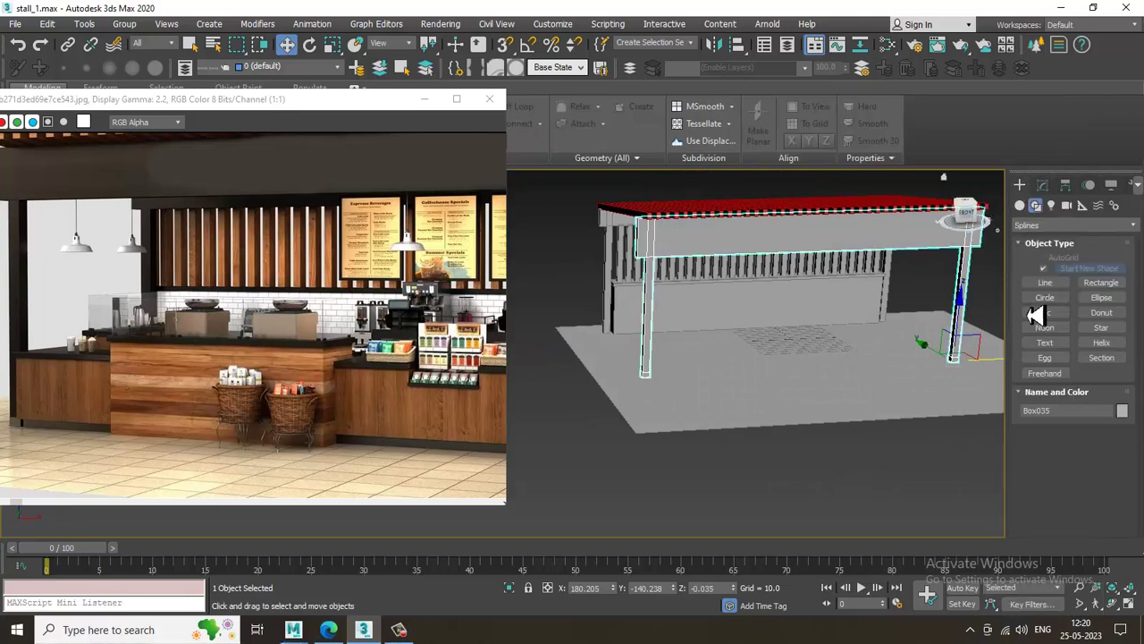
left_click(1022, 206)
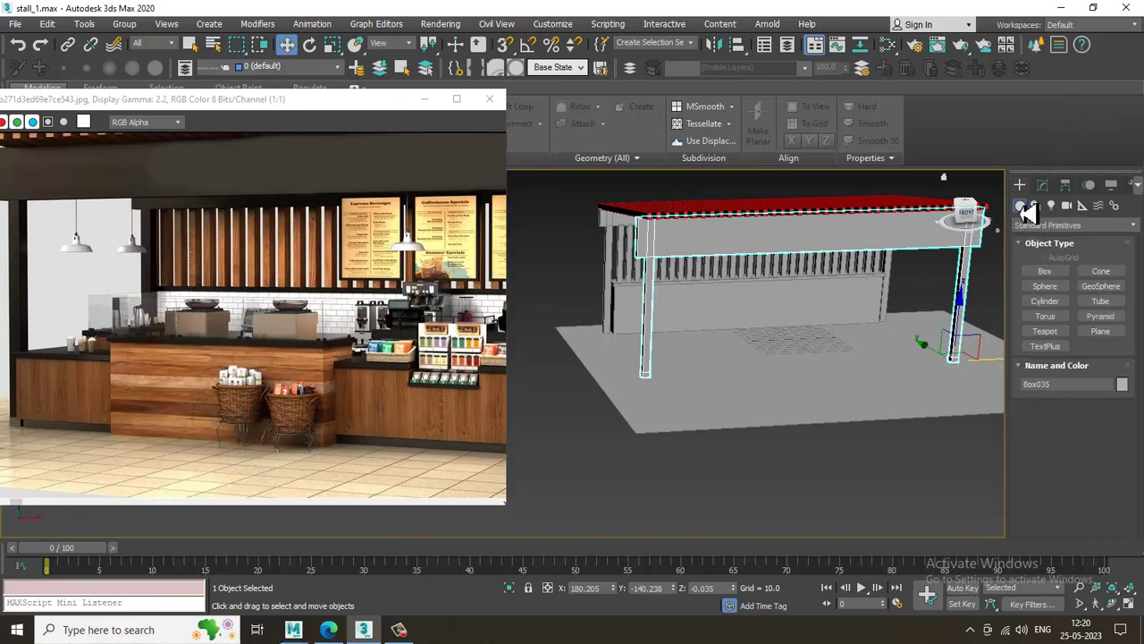
left_click(1045, 270)
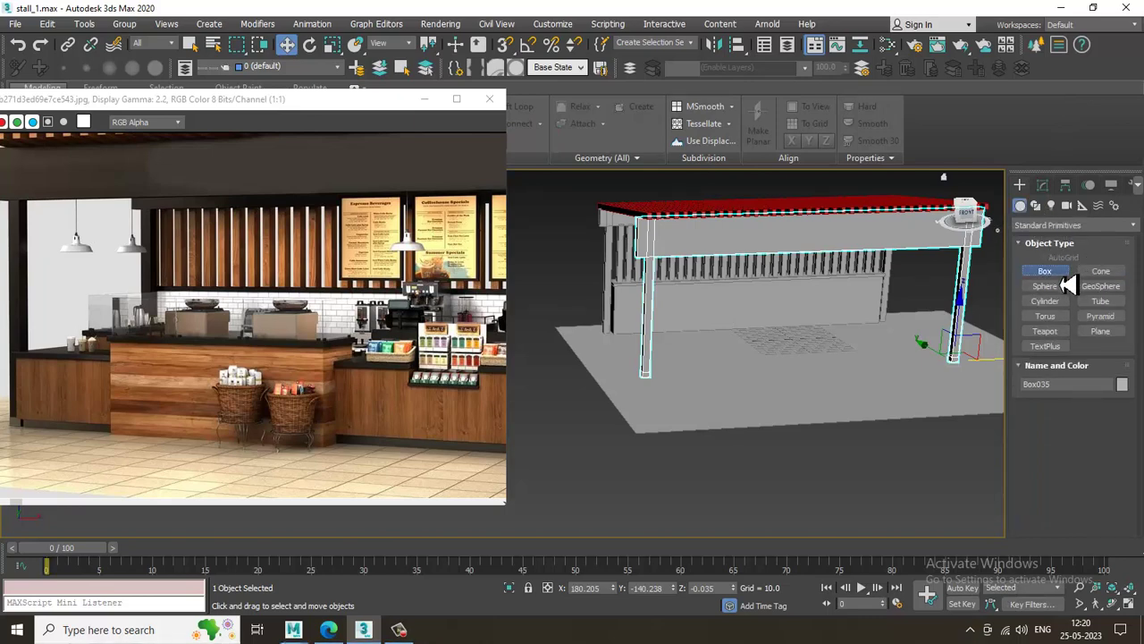
scroll(637, 358, "up", 6)
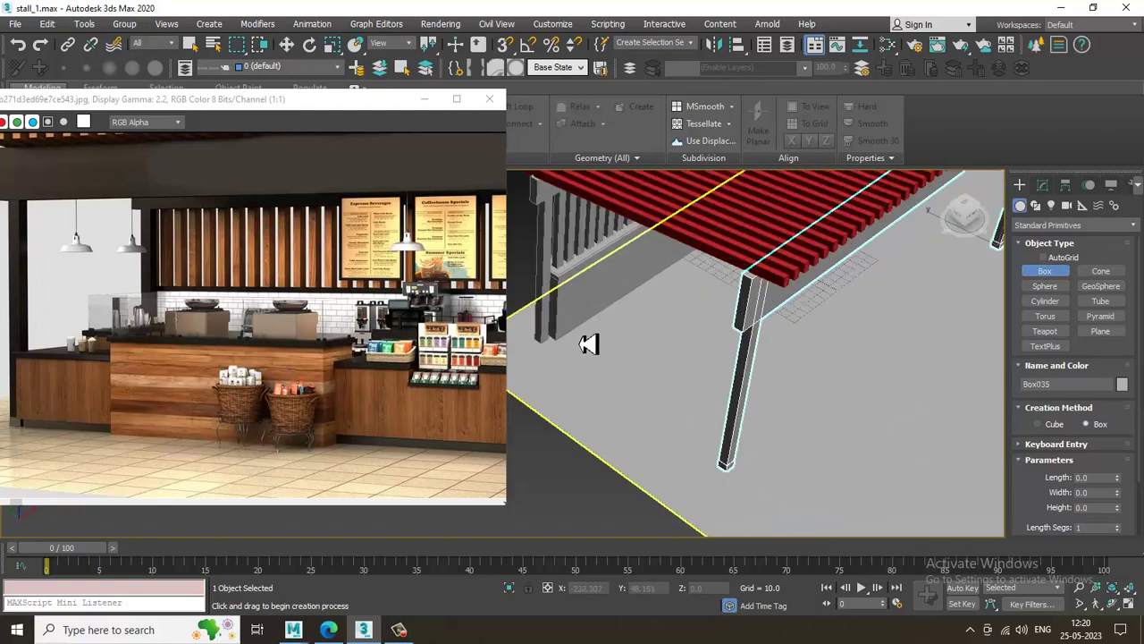
left_click_drag(583, 335, 742, 474)
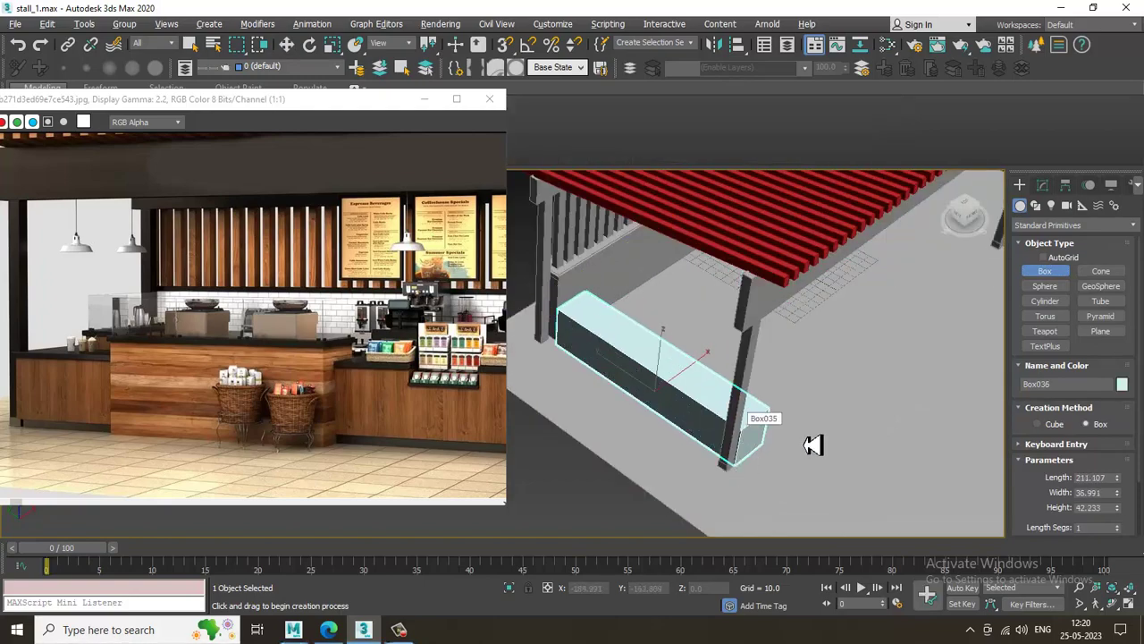
Step: Convert the side counter box to an Editable Poly
middle_click_drag(813, 443, 728, 375, "alt")
key("w")
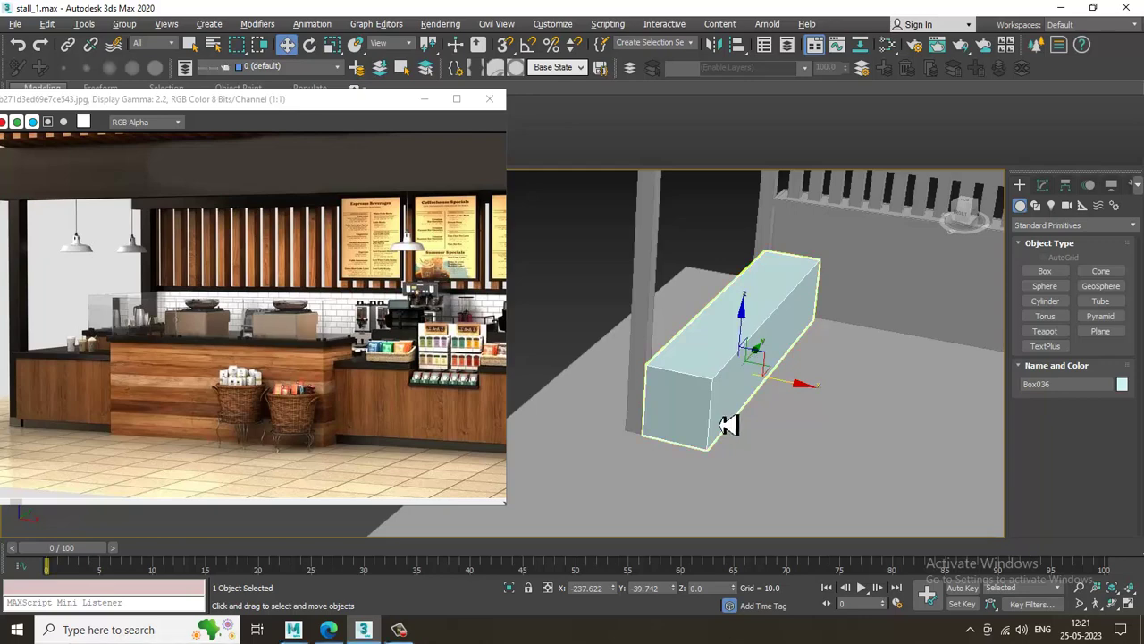
mouse_move(728, 426)
middle_mouse_down("alt")
mouse_move(730, 390)
mouse_move(726, 434)
middle_mouse_up("alt")
right_click(729, 335)
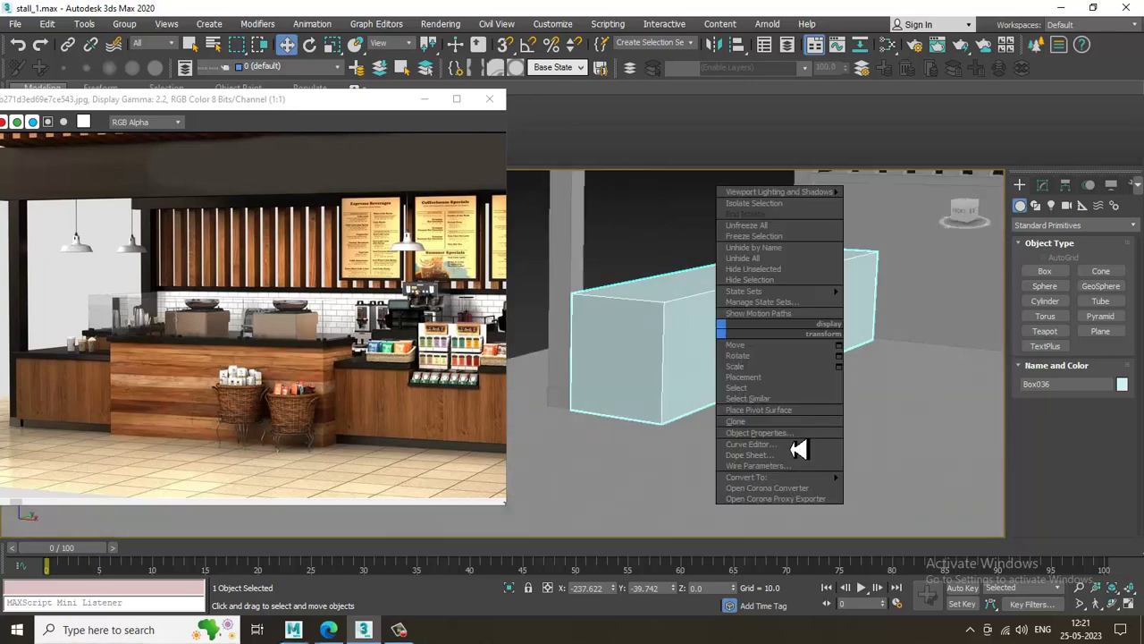
left_click(941, 503)
Step: Raise the counter box's four bottom vertices to Z 5.255, leaving a gap above the floor
key("alt+w")
middle_click(832, 255)
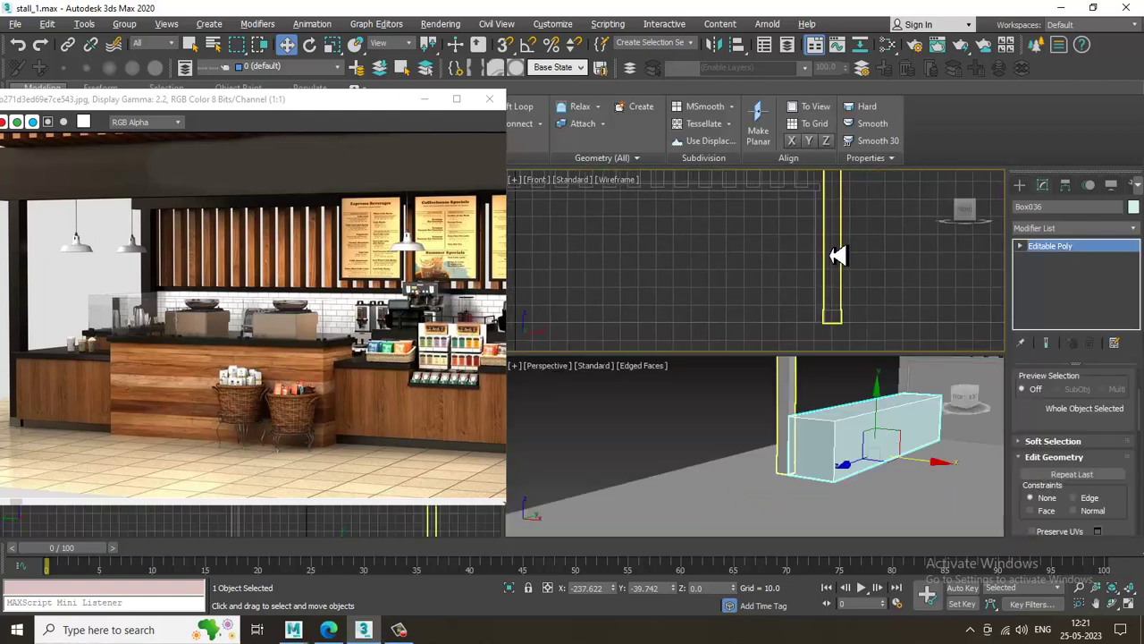
key("alt+w")
scroll(659, 370, "down", 4)
middle_click_drag(635, 402, 782, 390)
scroll(787, 389, "up", 3)
key("1")
left_click_drag(652, 409, 929, 384)
left_click_drag(774, 352, 775, 342)
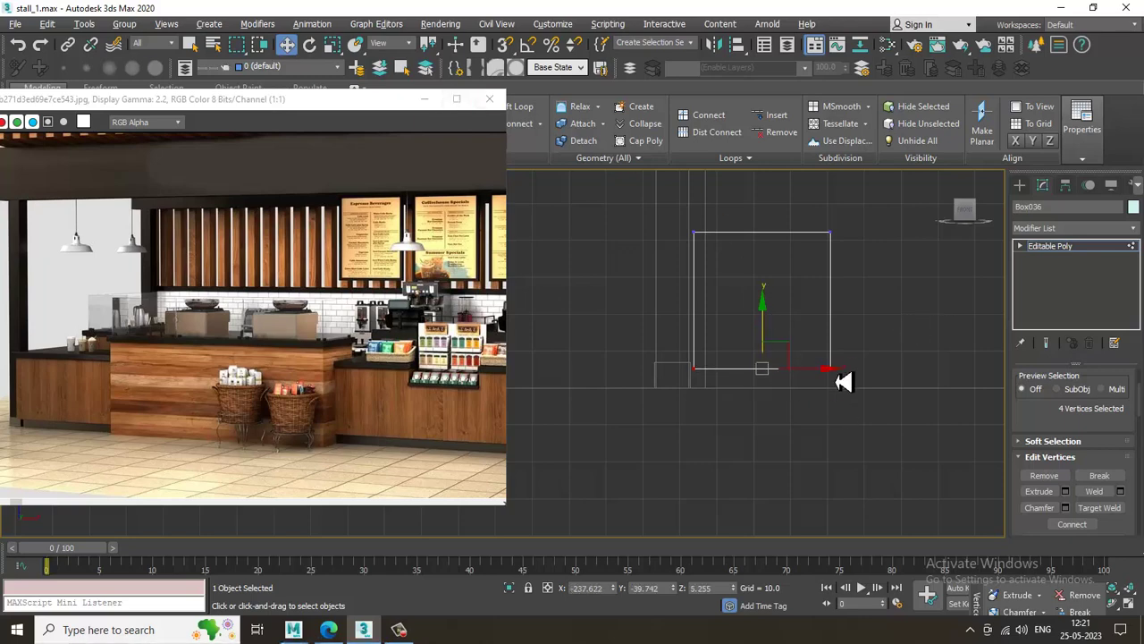
Step: Isolate the counter box, inset its bottom polygon, and end the isolation
key("alt+q")
key("z")
key("alt+w")
middle_click(824, 490)
key("alt+w")
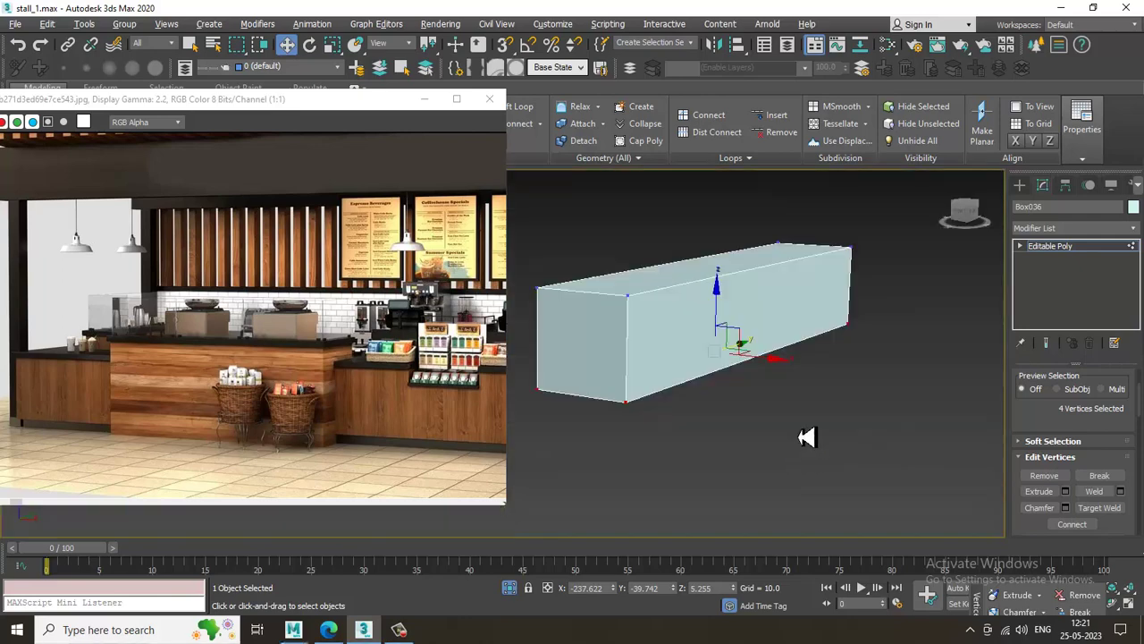
middle_click_drag(798, 437, 812, 358, "alt")
key("4")
left_click(729, 336)
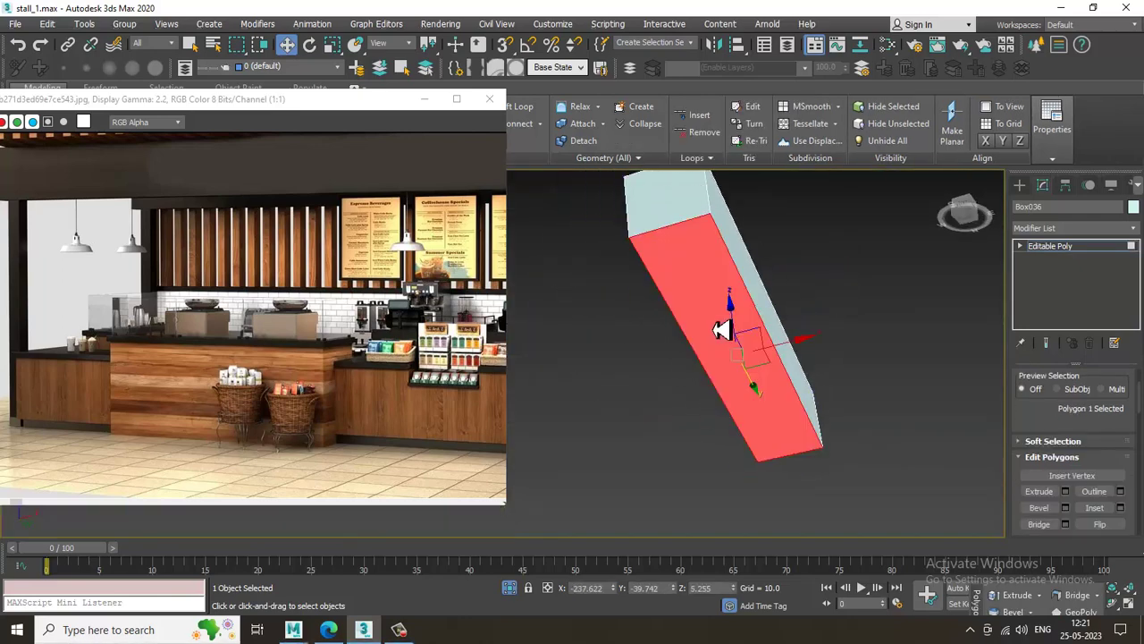
left_click(1120, 507)
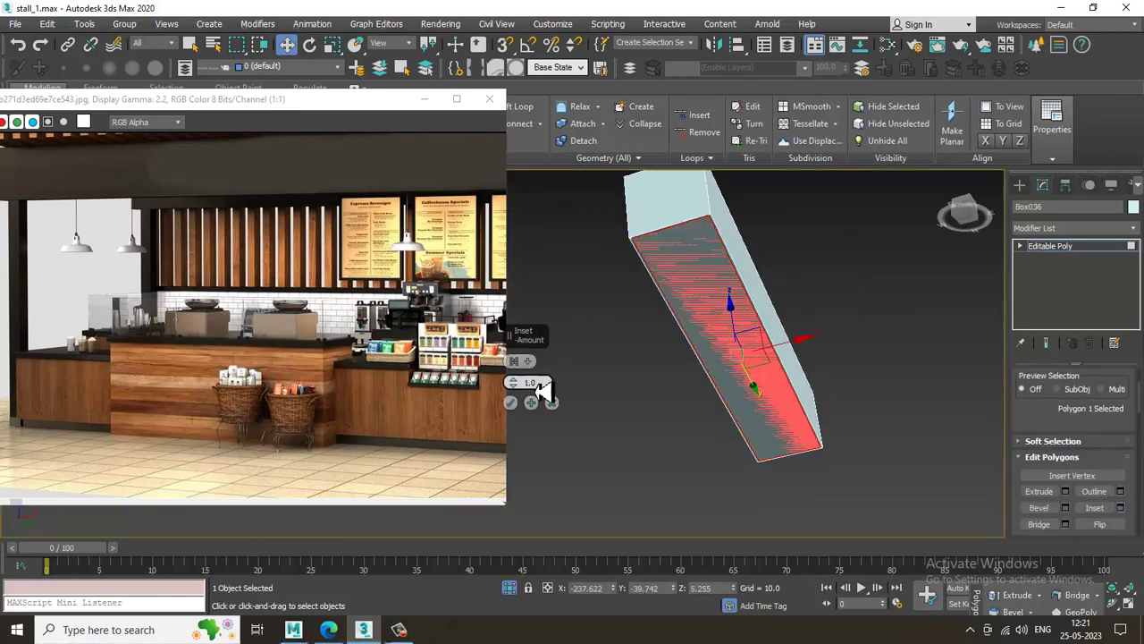
left_click_drag(521, 387, 524, 366)
left_click(511, 404)
right_click(637, 407)
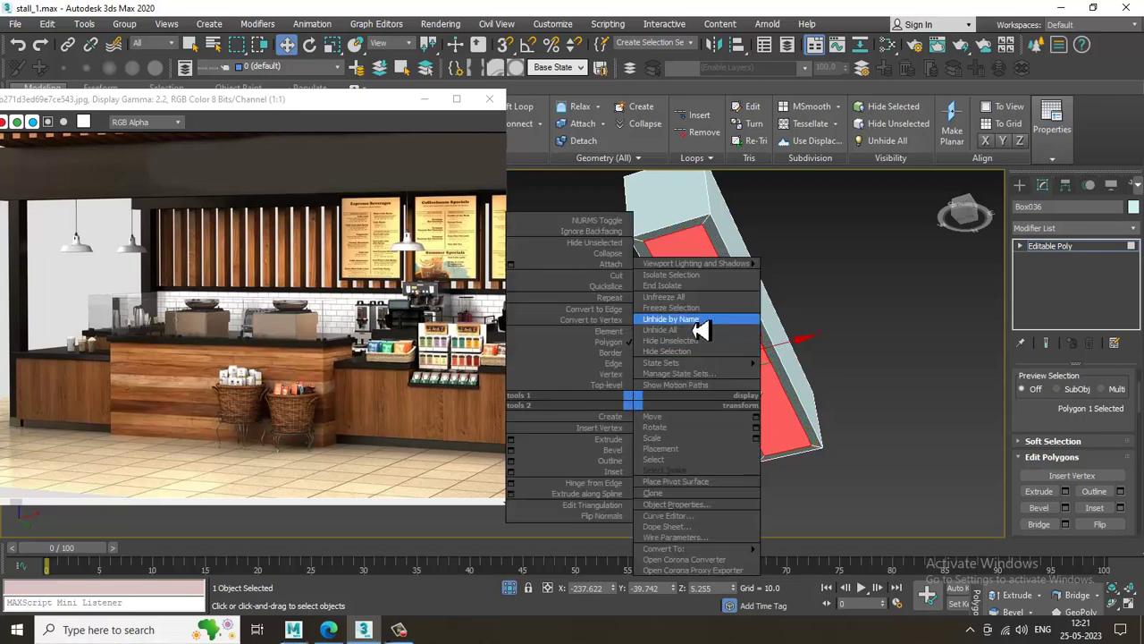
left_click(684, 286)
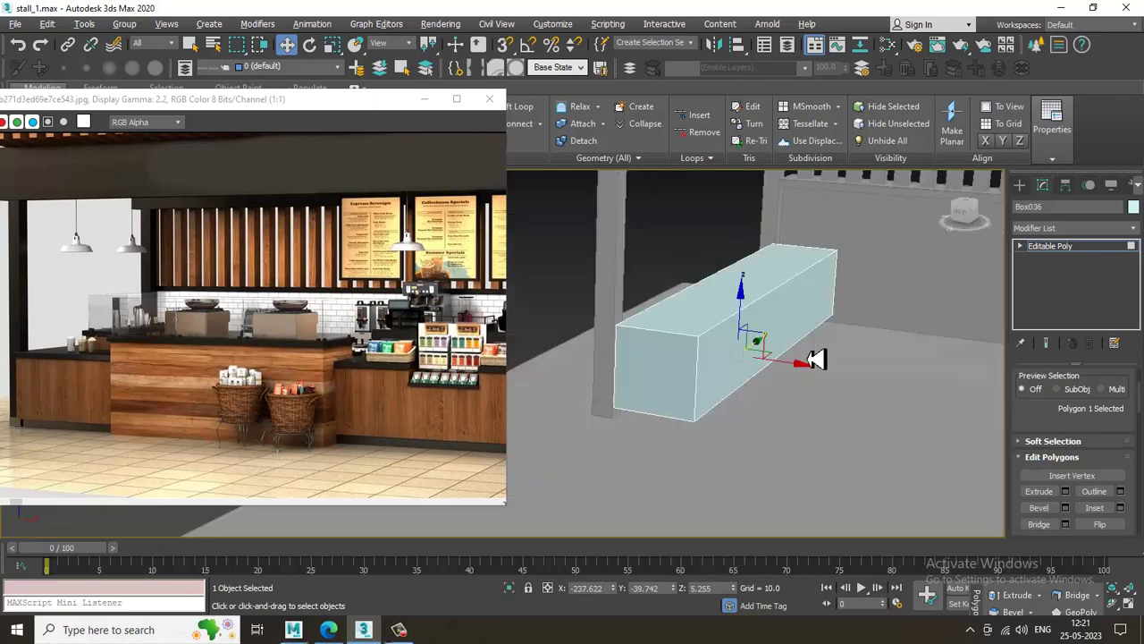
Step: Lower the counter box's eight bottom vertices to Z 4.381 and return to polygon editing with the inset face selected
middle_click_drag(820, 345, 822, 334, "alt")
key("alt+w")
middle_click_drag(866, 271, 845, 273)
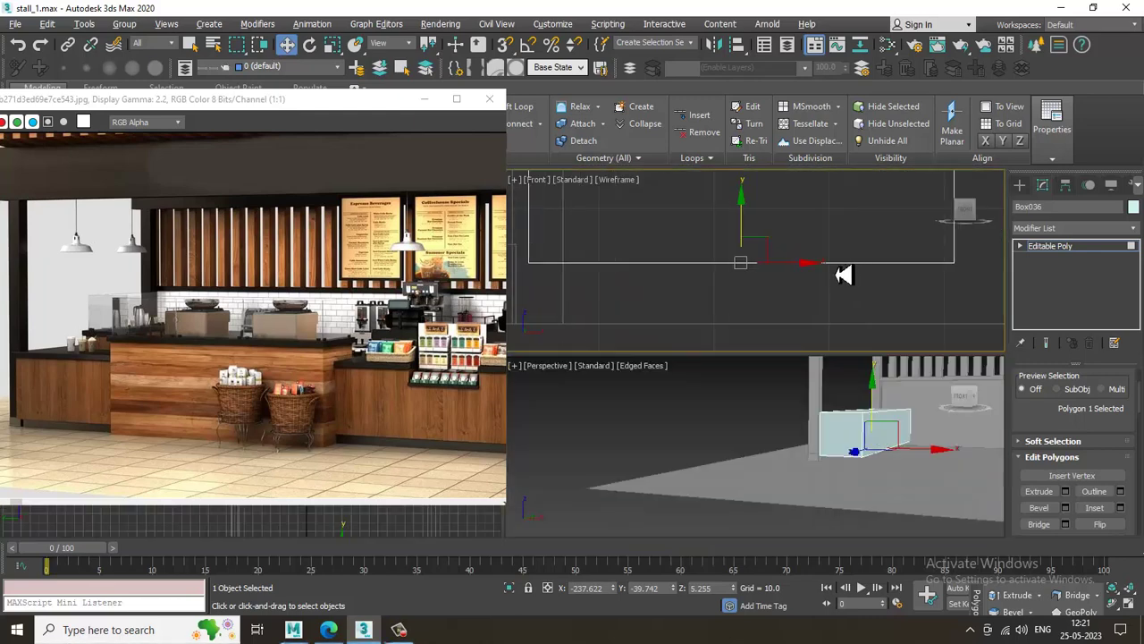
key("alt+w")
middle_click_drag(657, 334, 940, 337)
scroll(842, 338, "down", 3)
key("1")
left_click_drag(623, 308, 1032, 395)
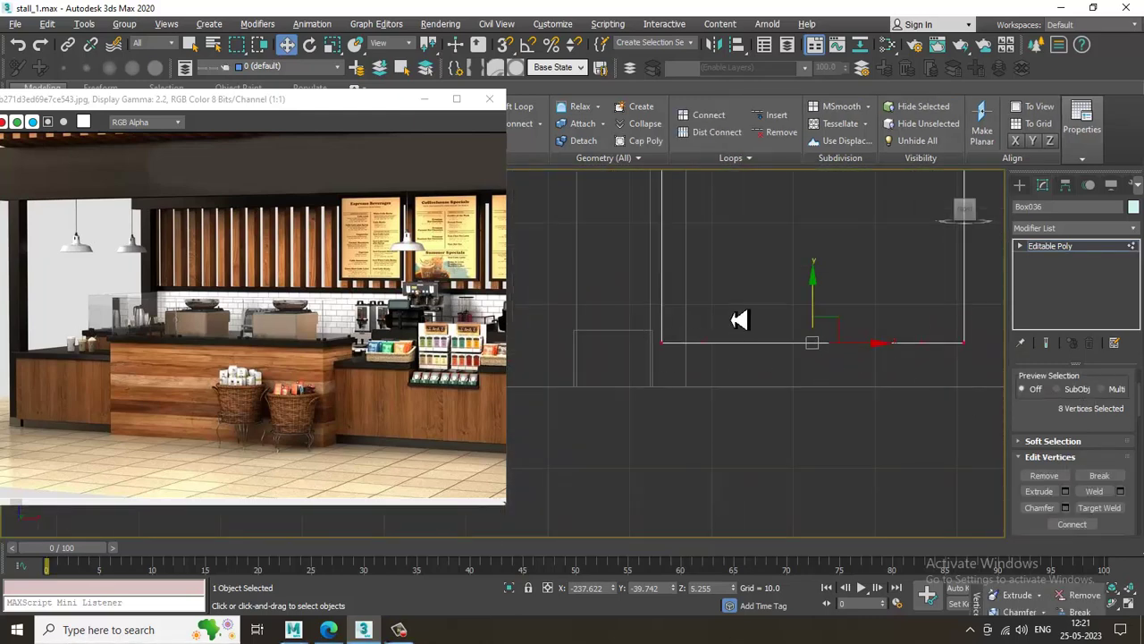
left_click_drag(820, 309, 823, 317)
key("4")
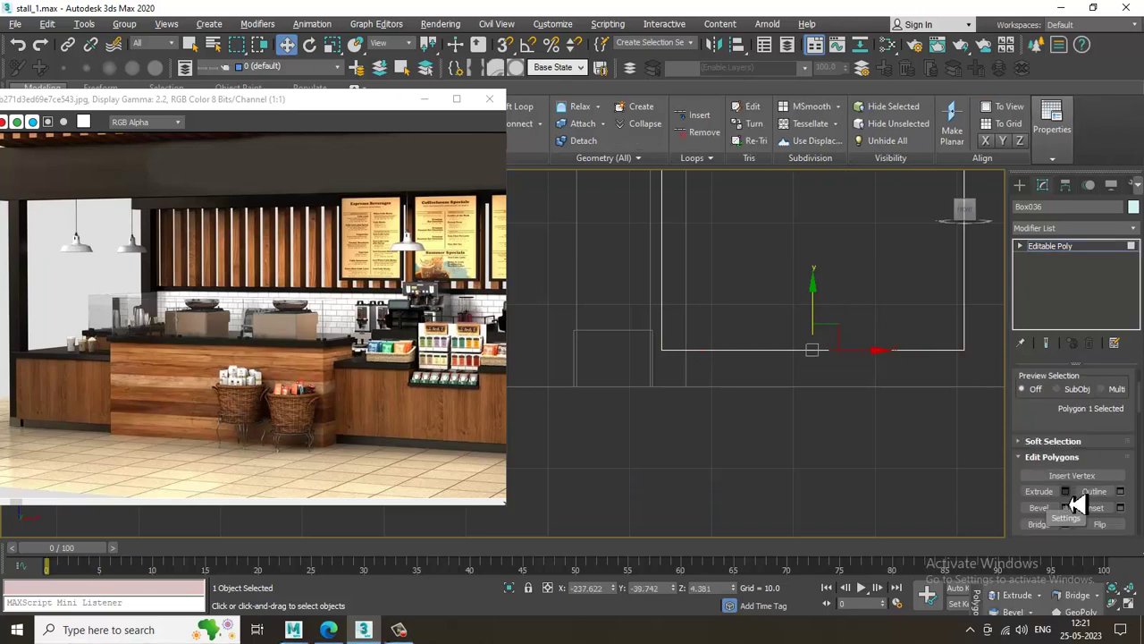
Step: Extrude the inset bottom face of the side counter by 10 and move it up to Z 0.082 at floor level
left_click(1064, 491)
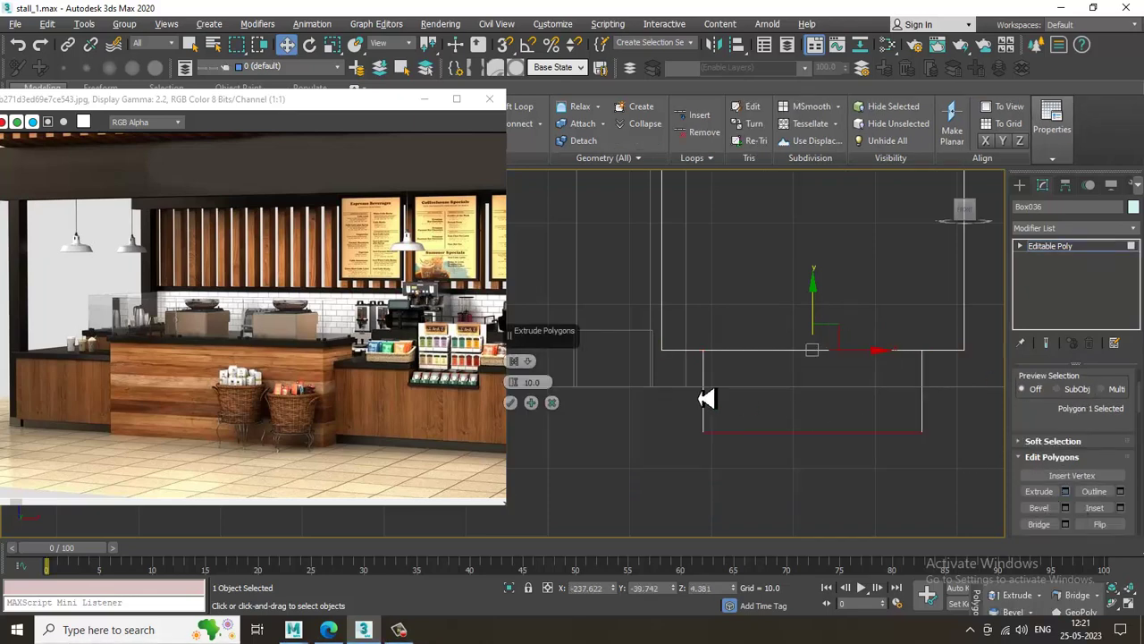
left_click(512, 404)
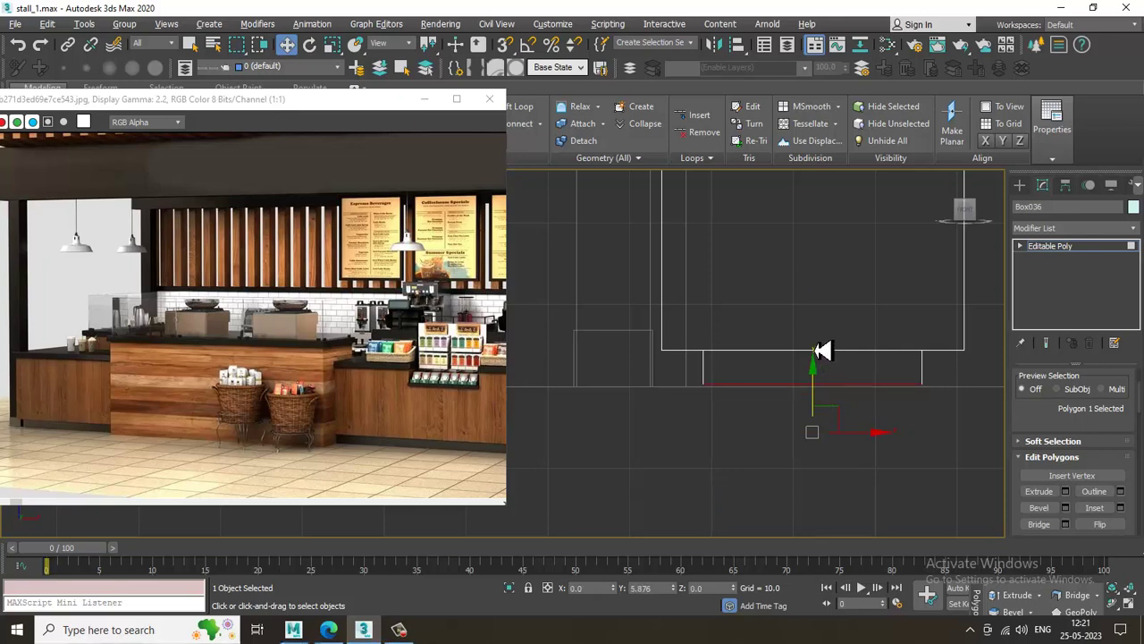
left_click_drag(816, 351, 816, 351)
key("F3")
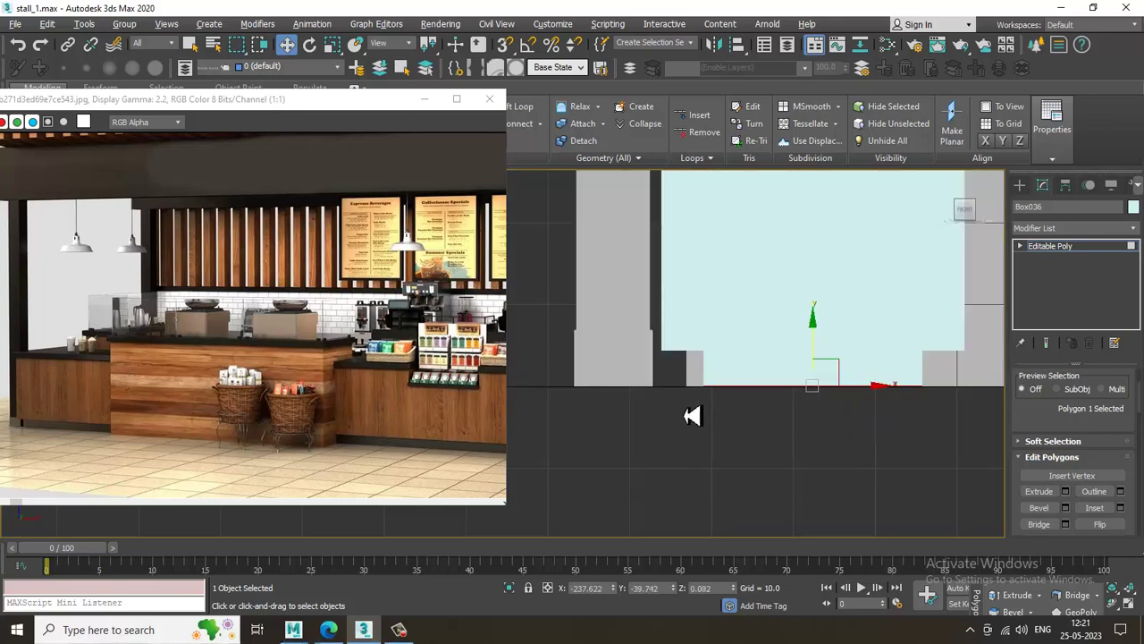
middle_click_drag(854, 457, 838, 455)
key("alt+w")
key("alt+w")
scroll(769, 425, "up", 3)
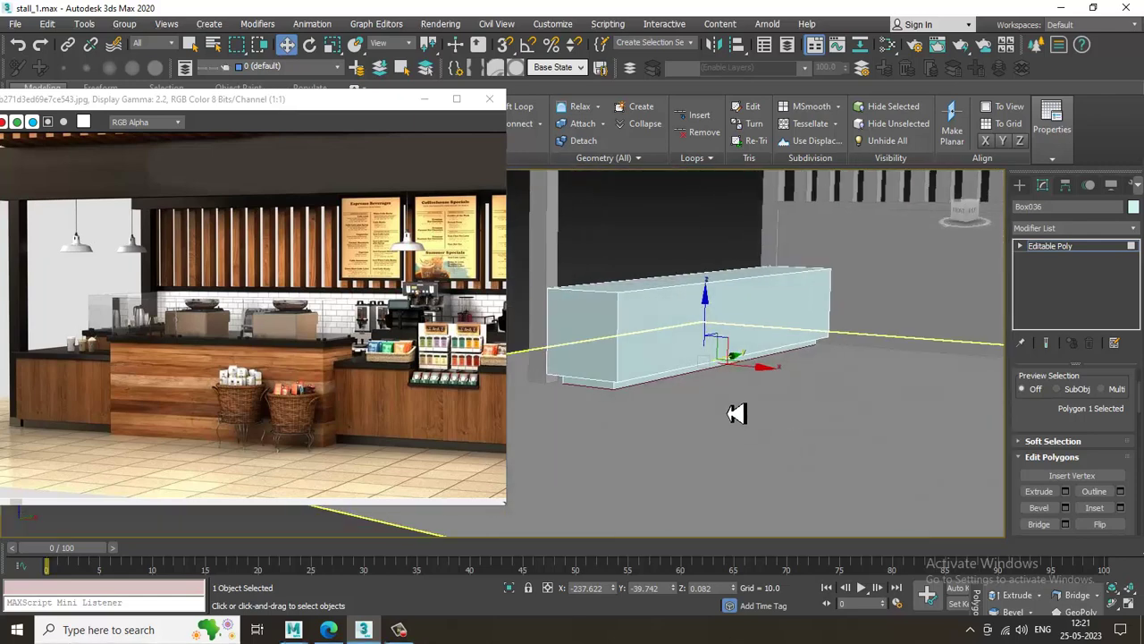
scroll(663, 391, "up", 2)
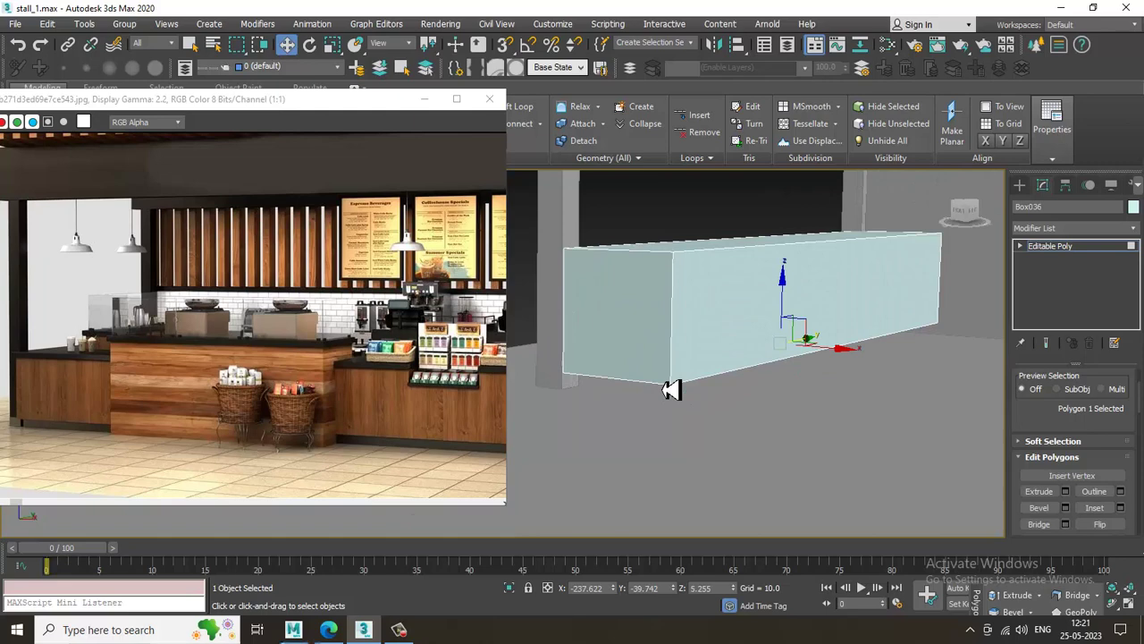
Step: Isolate the counter box and inset its bottom polygon again with a narrower margin
key("F3")
middle_click_drag(669, 388, 779, 358, "alt")
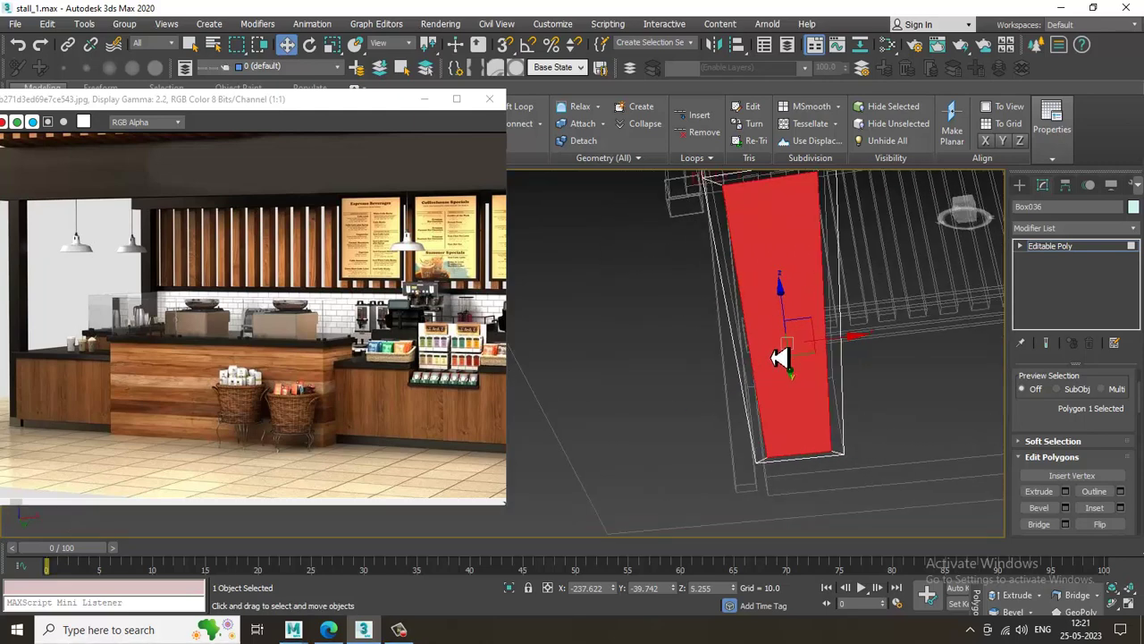
key("alt+q")
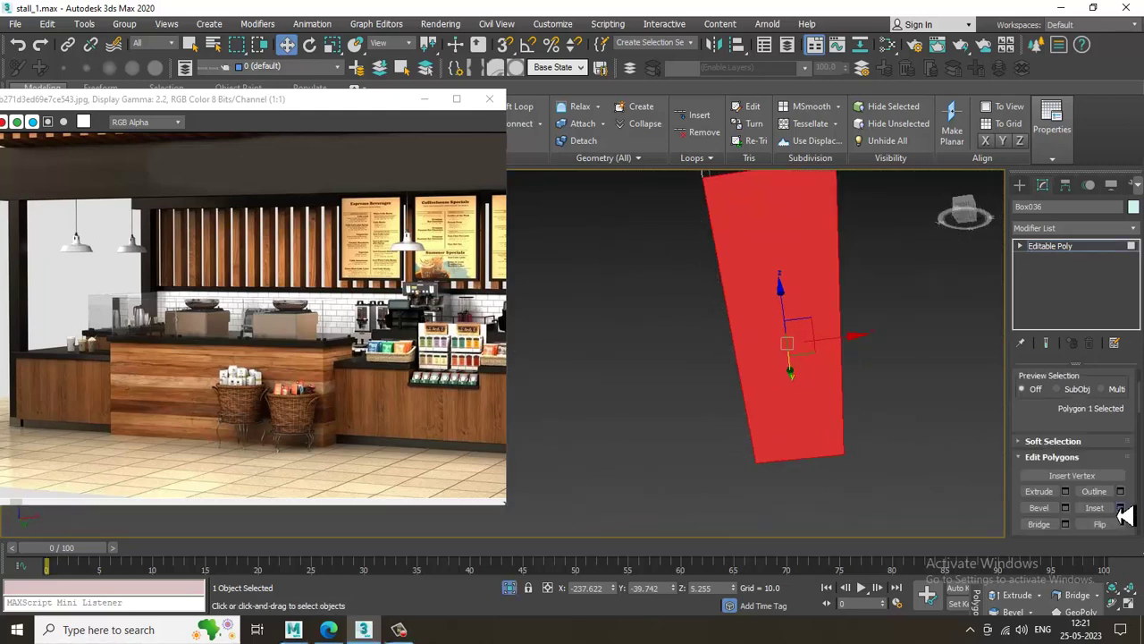
left_click(1120, 507)
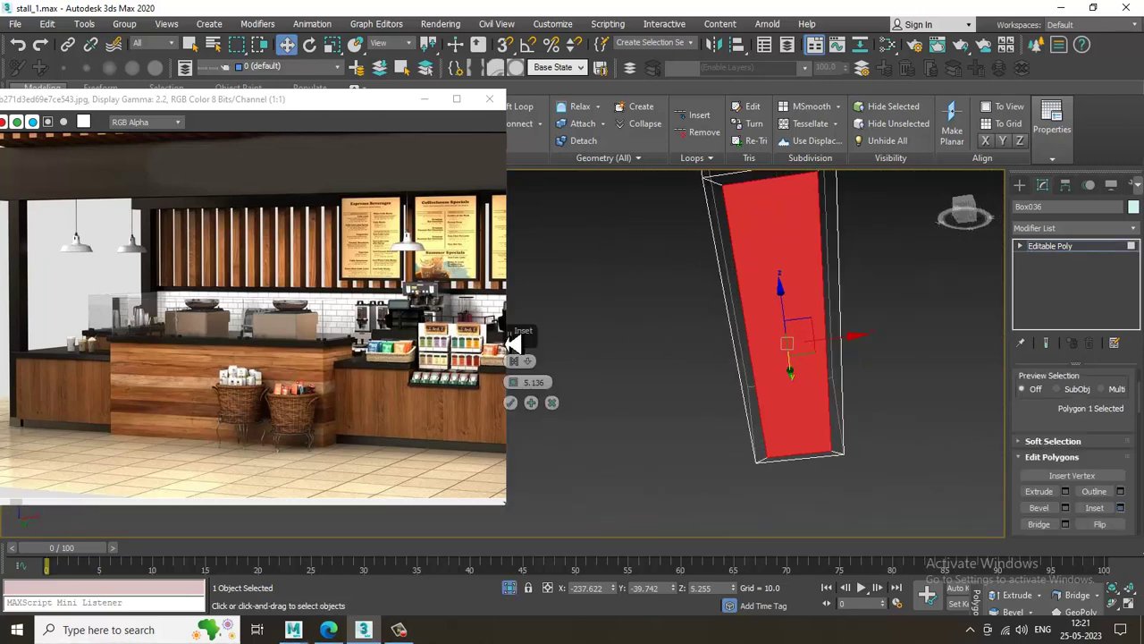
left_click(511, 403)
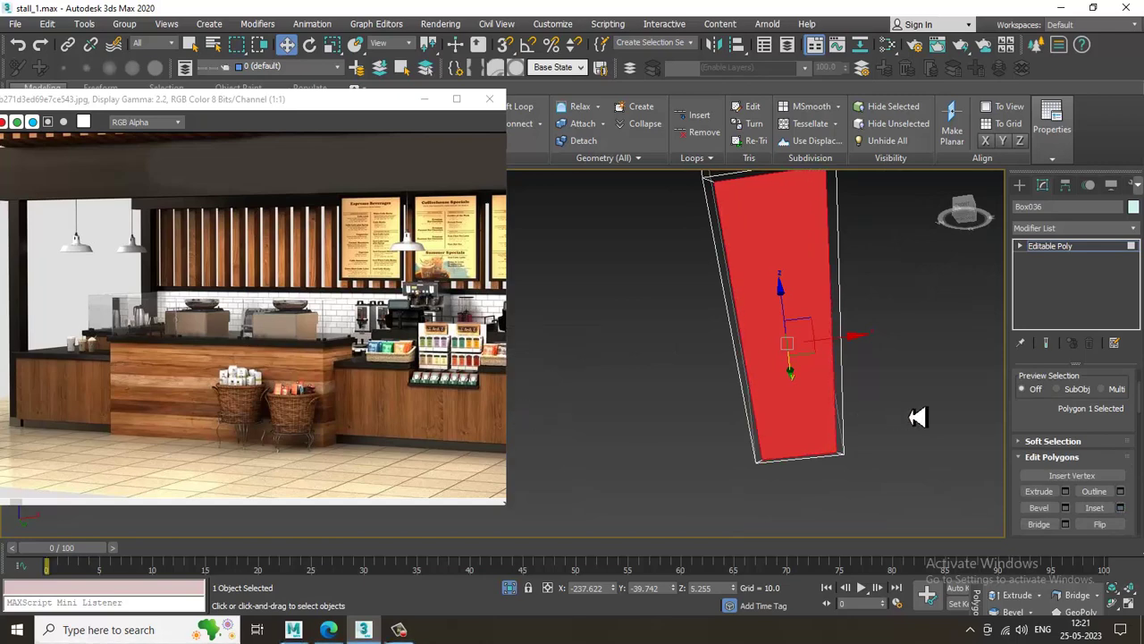
Step: Extrude the inset bottom face by 10 to form the plinth, and end the isolation
left_click(1065, 491)
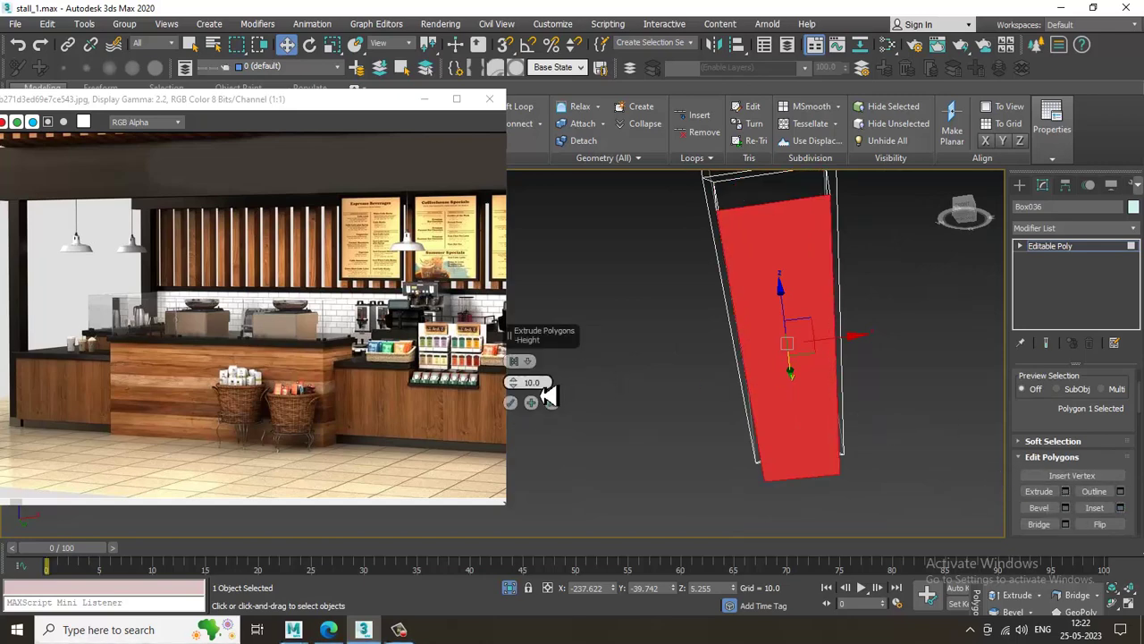
left_click(512, 403)
right_click(911, 297)
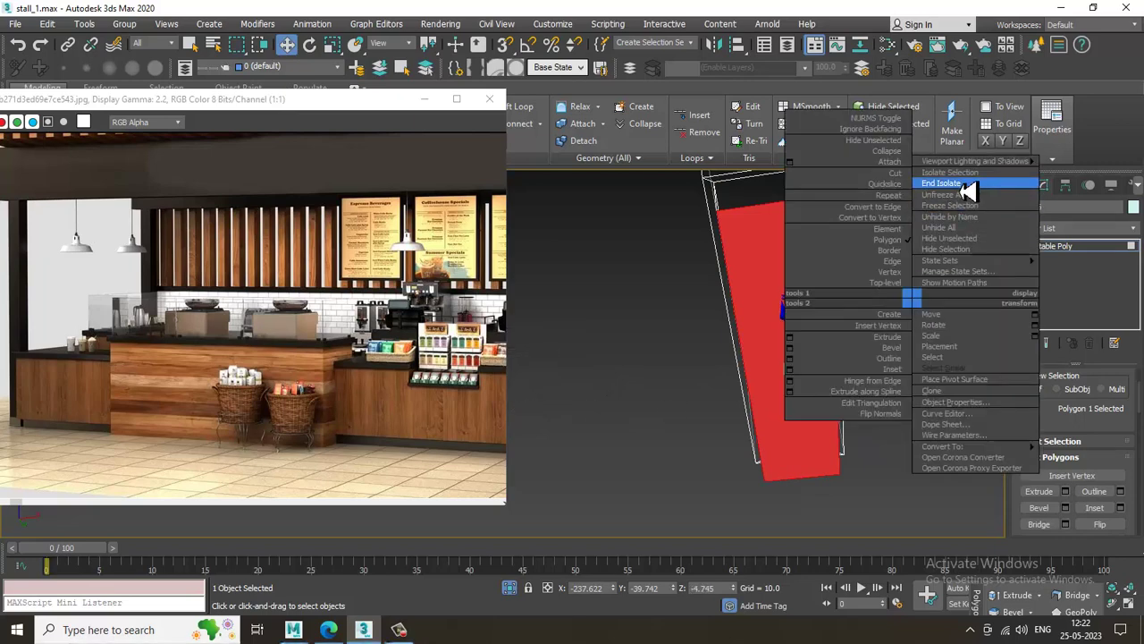
left_click(964, 184)
middle_click_drag(647, 294, 636, 345, "alt")
key("F3")
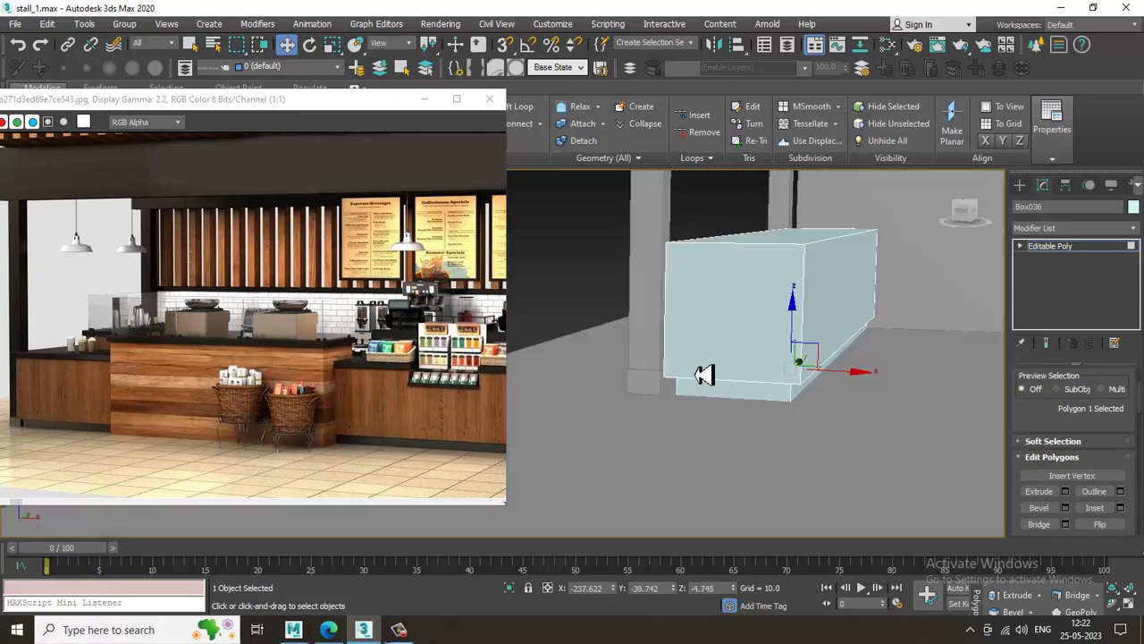
Step: Raise the plinth's bottom face to Z -0.402, close to floor level
middle_click_drag(795, 403, 792, 385, "alt")
left_click_drag(793, 332, 798, 317)
middle_click_drag(843, 367, 745, 314, "alt")
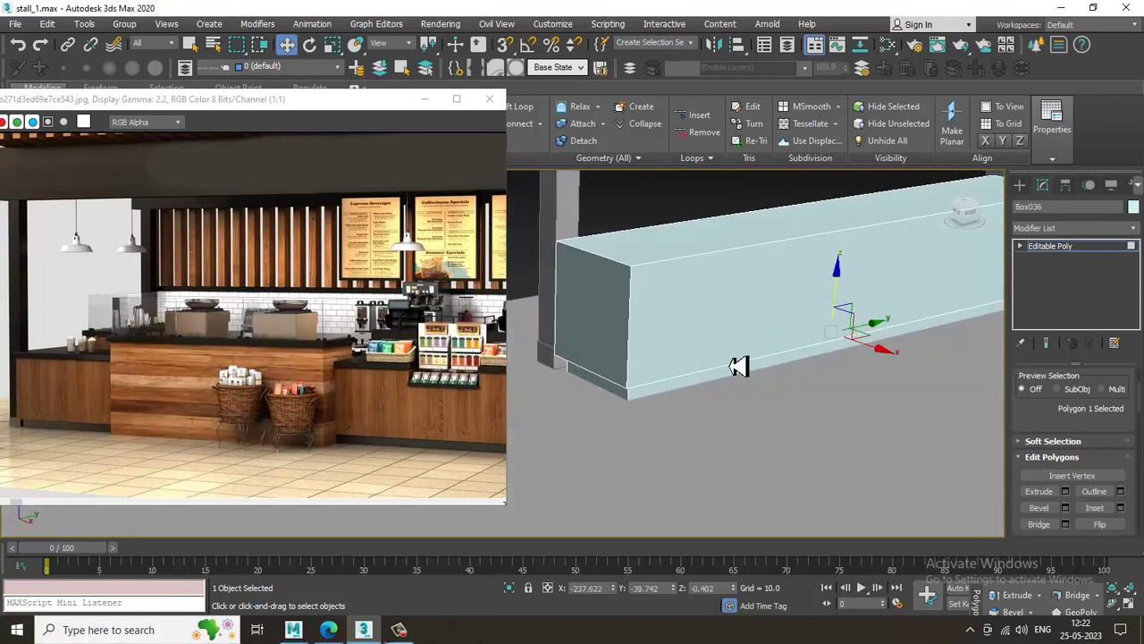
Step: Try placing an edge loop near the top of the side counter with Swift Loop
left_click(521, 107)
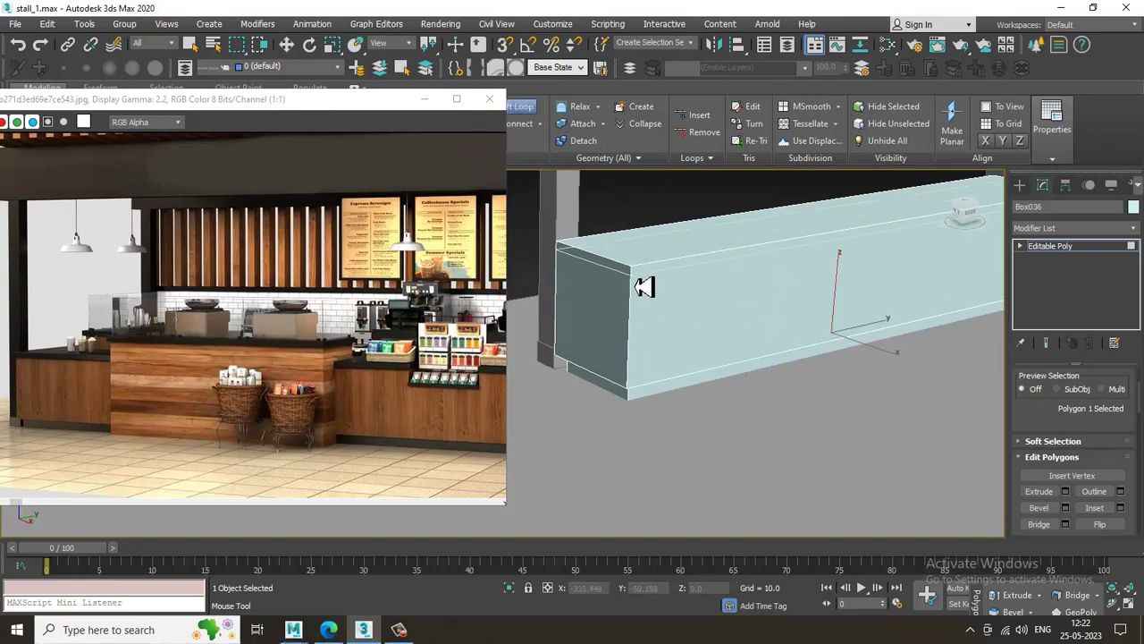
key("w")
scroll(706, 312, "down", 10)
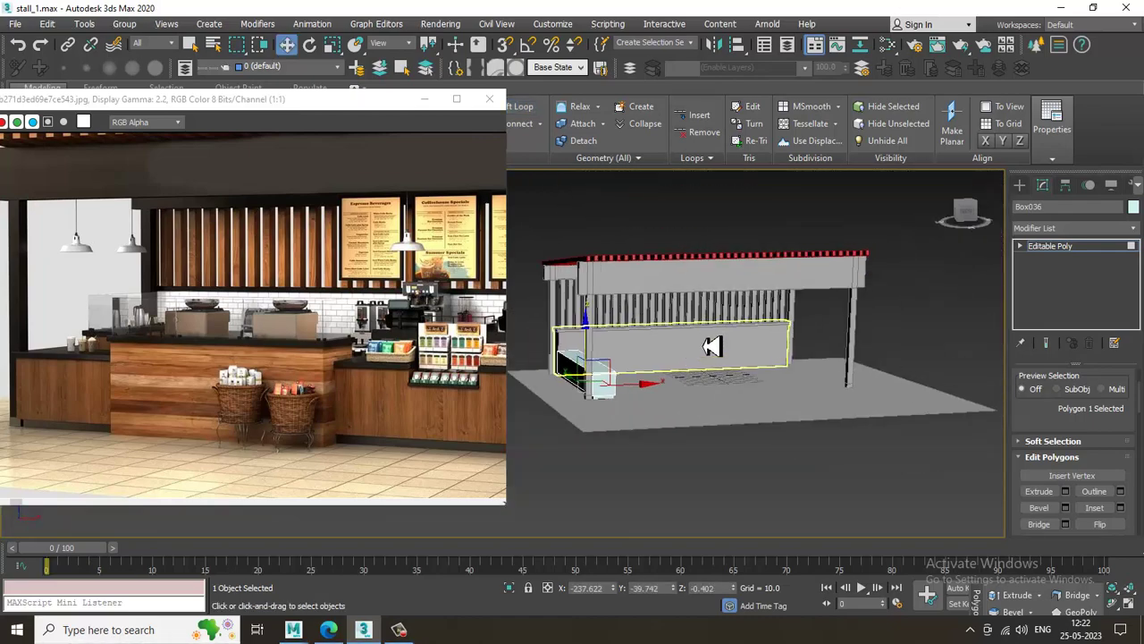
Step: Show the whole kiosk in the reference image, and leave polygon editing with the counter box deselected
scroll(711, 346, "up", 5)
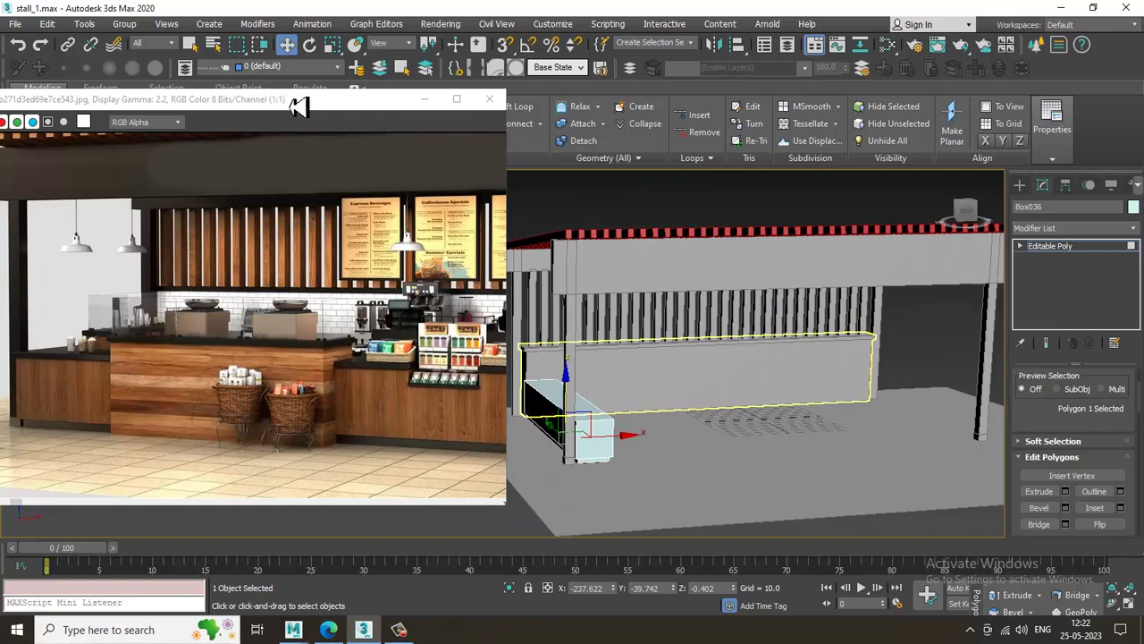
left_click_drag(299, 107, 246, 123)
scroll(300, 384, "down", 1)
mouse_move(819, 378)
middle_mouse_down("alt")
mouse_move(790, 366)
mouse_move(800, 368)
middle_mouse_up("alt")
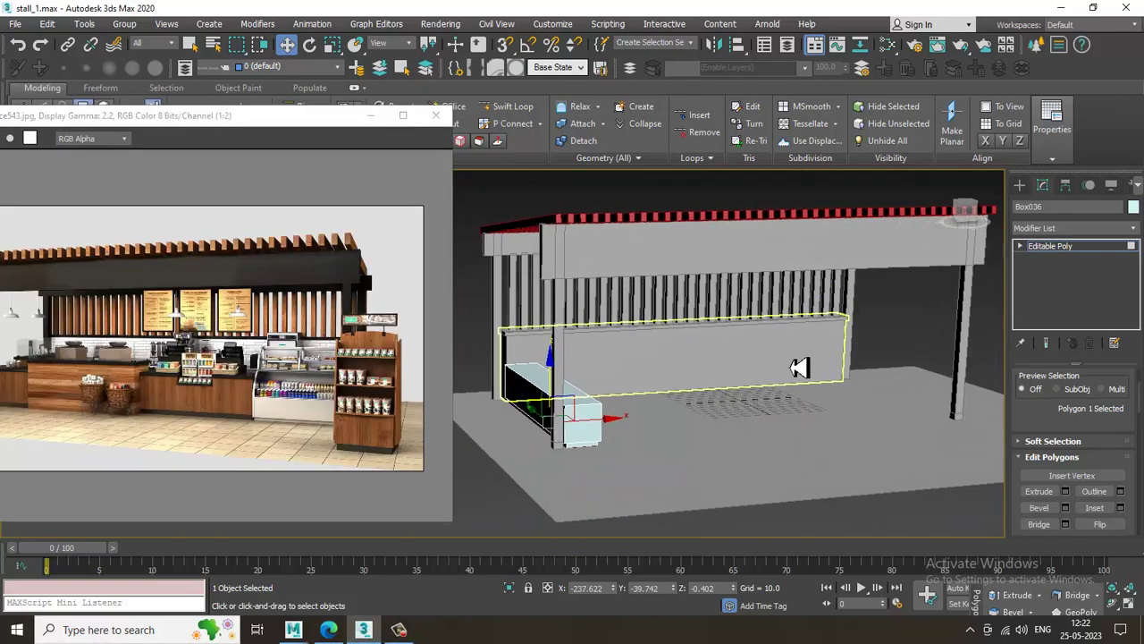
left_click(1086, 250)
scroll(766, 360, "down", 3)
scroll(766, 360, "up", 3)
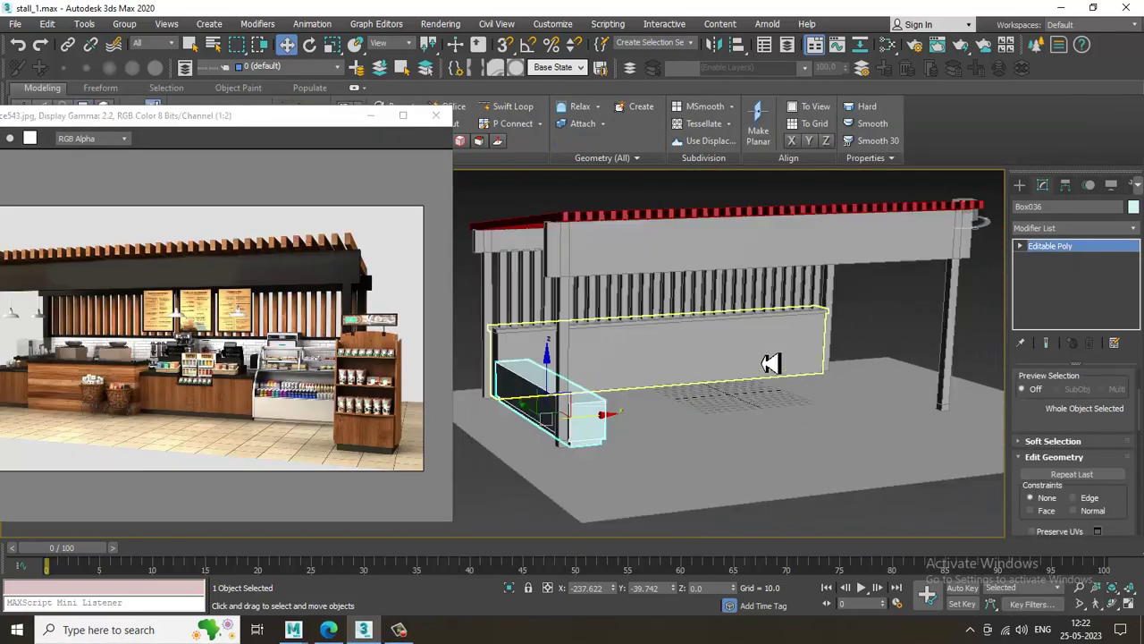
middle_click_drag(772, 363, 769, 361, "alt")
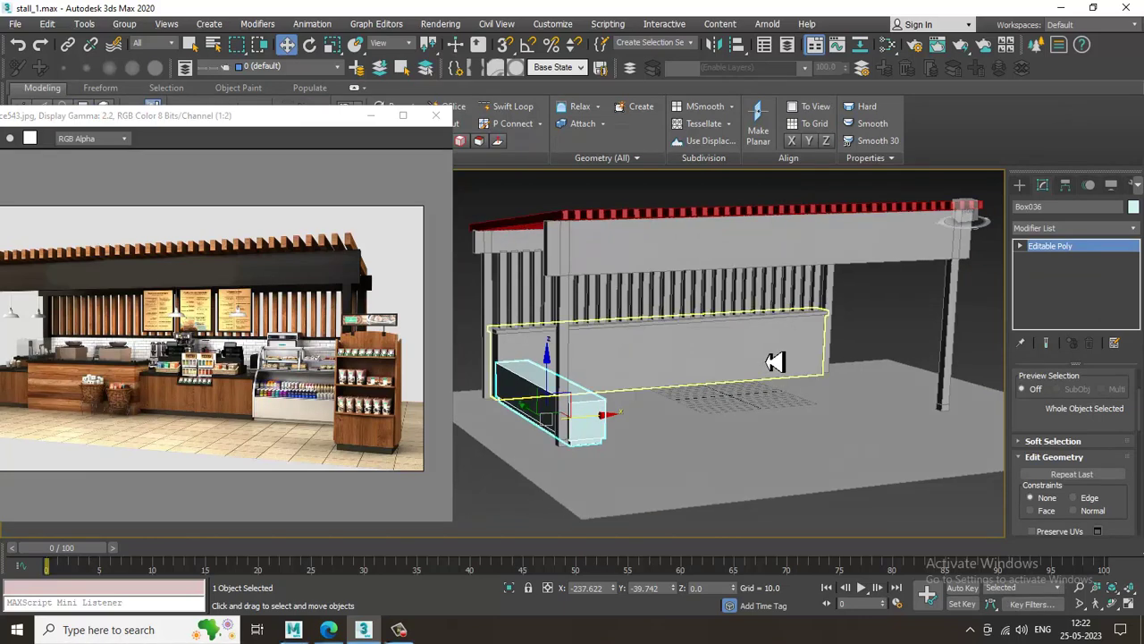
left_click(907, 313)
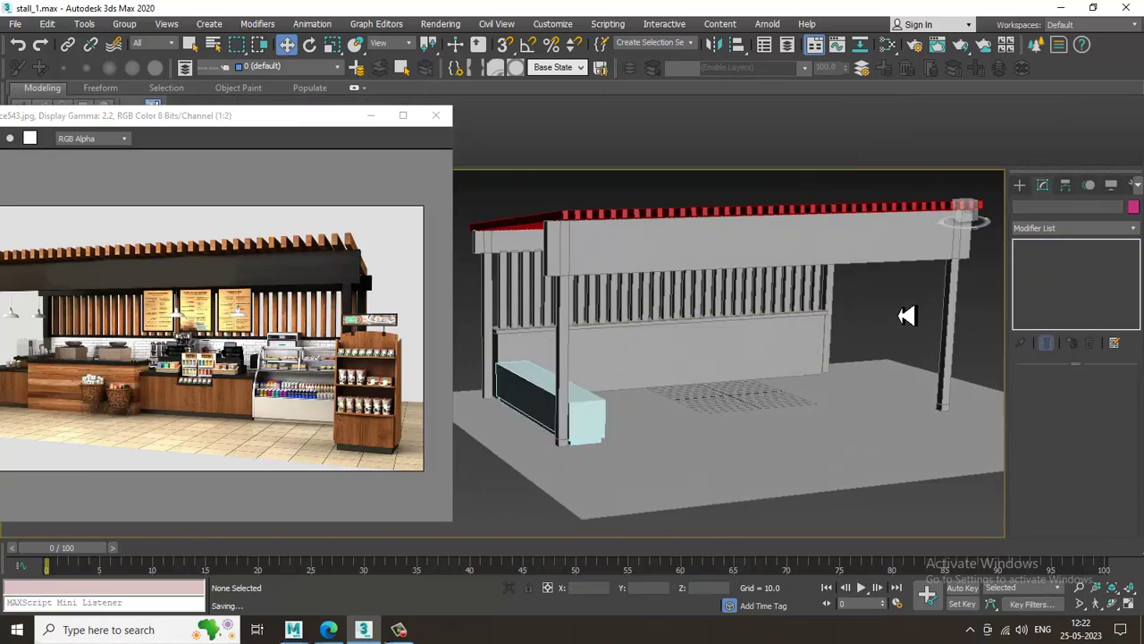